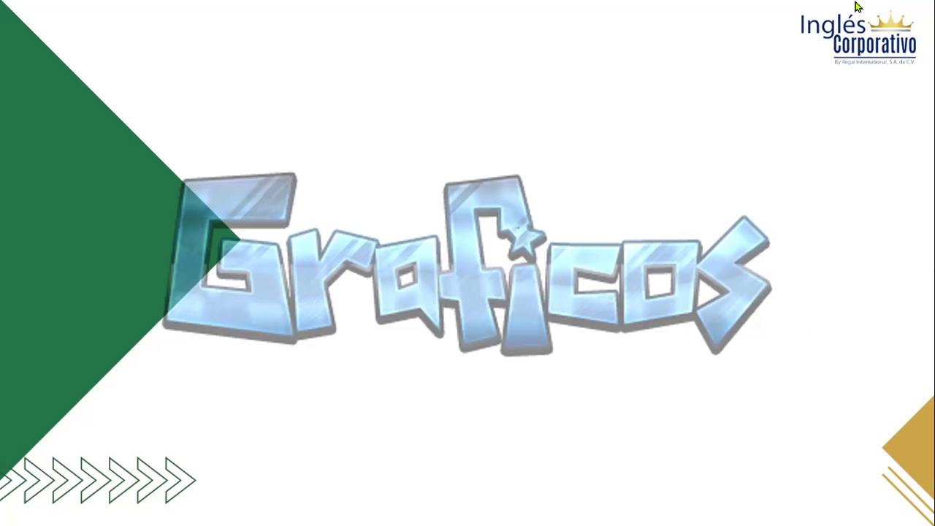
- Advance the slideshow from the Graficos title slide to the 'Crear un gráfico' slide
{"action": "left_click", "coordinate": [758, 326]}
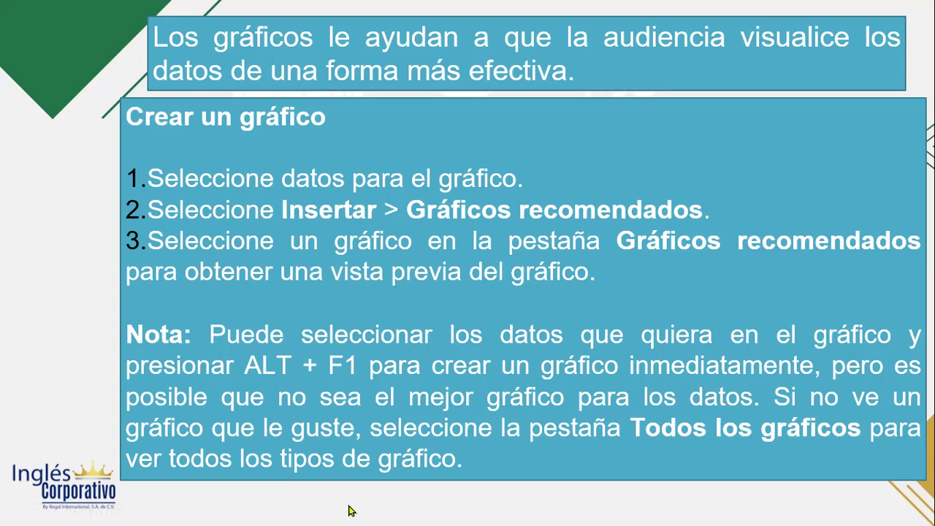
- Advance to the 'Agregar una línea de tendencia' slide listing the trendline types
{"action": "mouse_move", "coordinate": [553, 210]}
{"action": "left_click", "coordinate": [796, 177]}
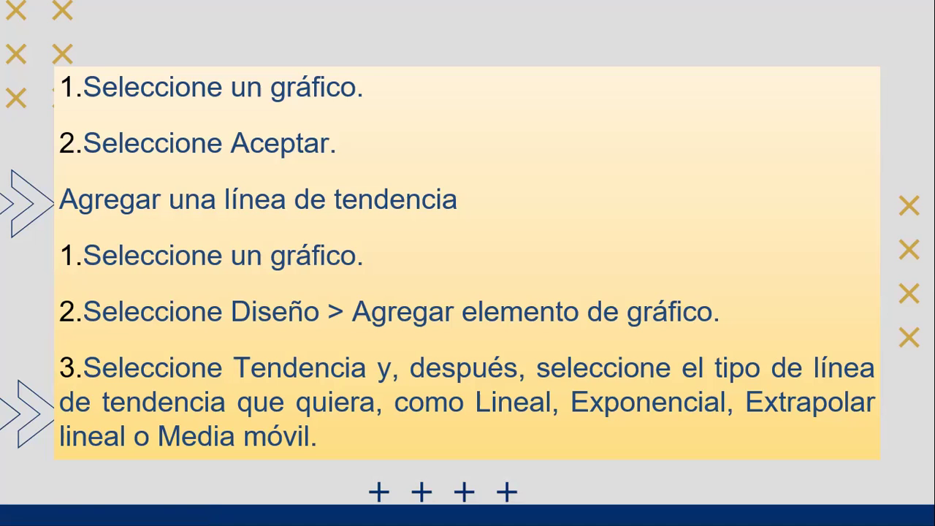
- Advance the slideshow to the EJEMPLOS title slide
{"action": "left_click", "coordinate": [591, 173]}
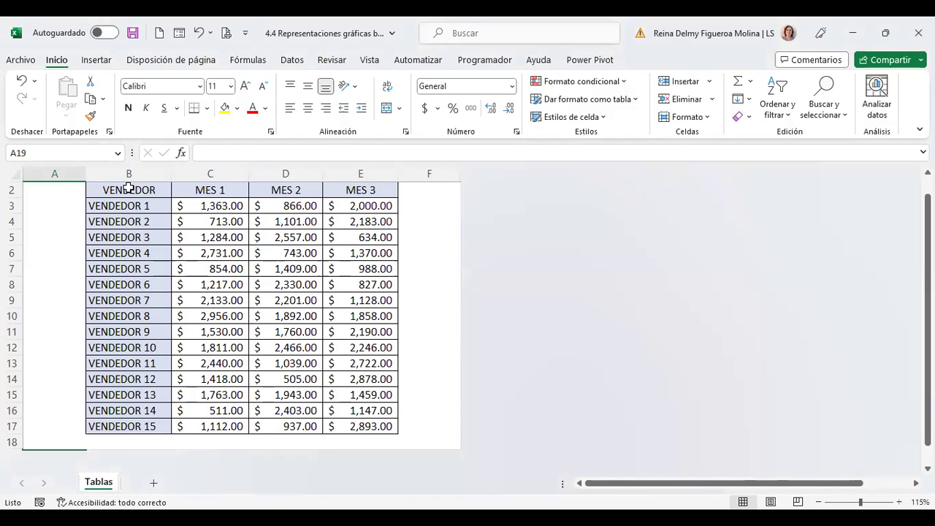
- Select VENDEDOR 1's three monthly sales (B3:E3) and open the recommended charts
{"action": "left_click_drag", "start_coordinate": [140, 203], "coordinate": [379, 205]}
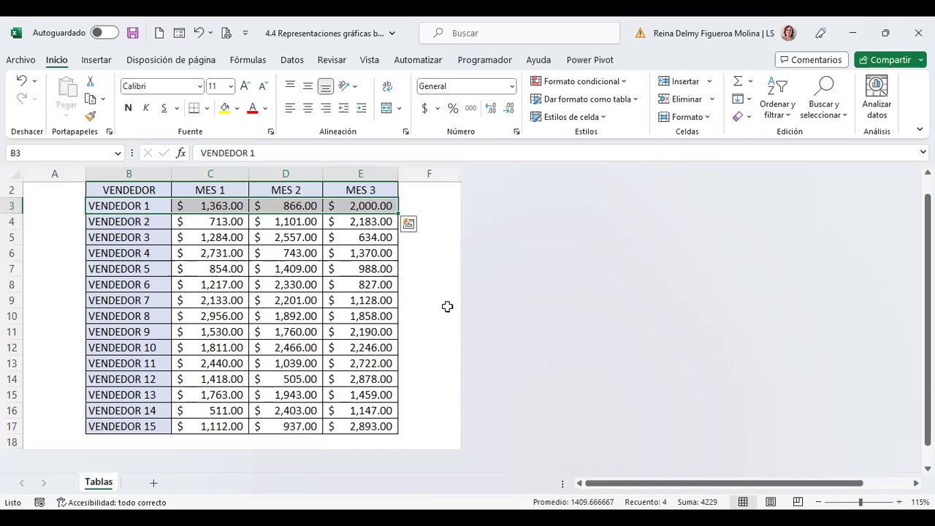
{"action": "left_click", "coordinate": [97, 60]}
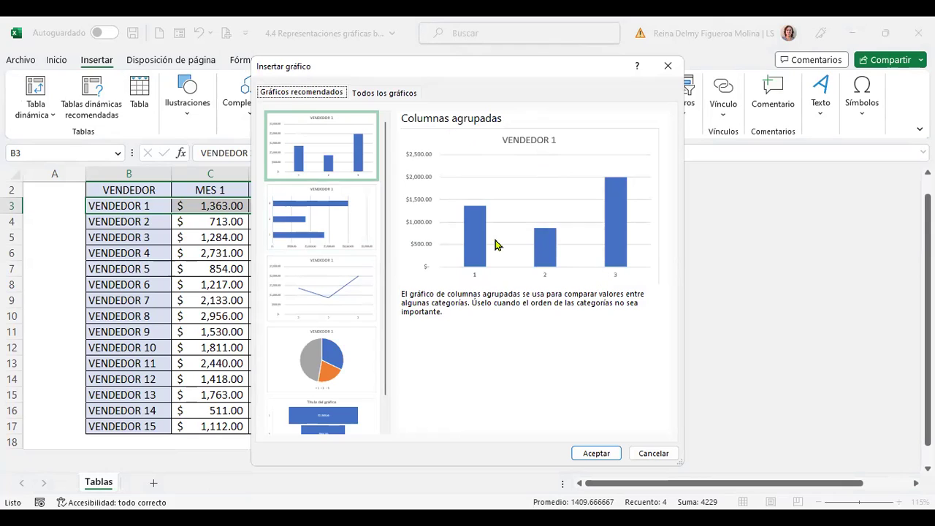
{"action": "left_click", "coordinate": [346, 222]}
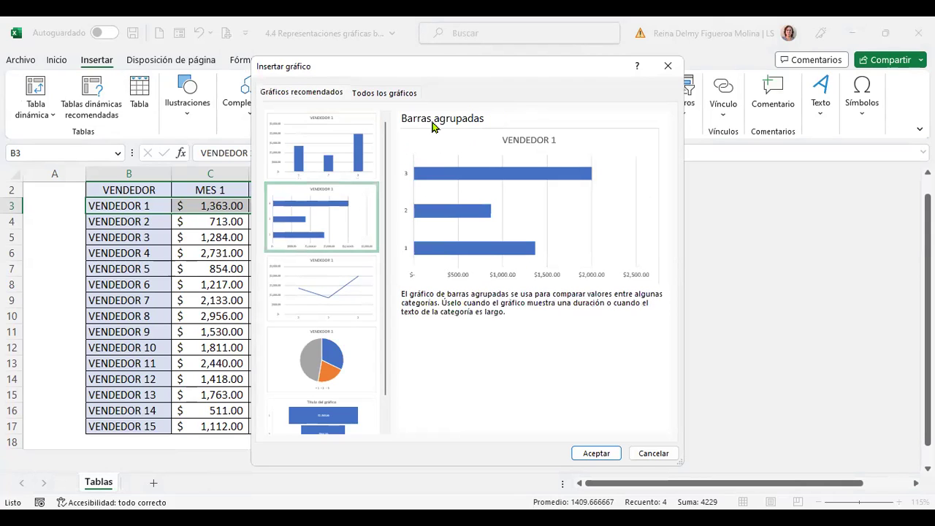
{"action": "left_click", "coordinate": [344, 284]}
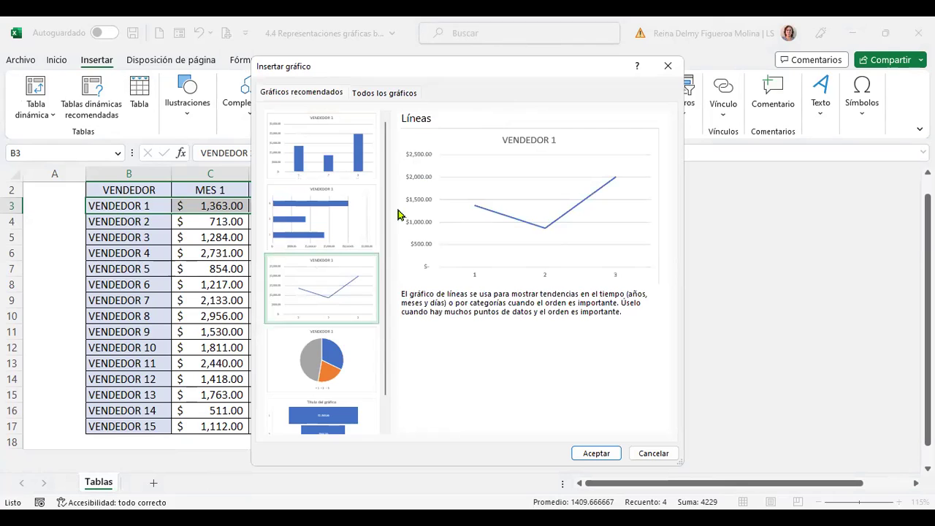
{"action": "left_click", "coordinate": [325, 358]}
{"action": "scroll", "coordinate": [377, 294], "scroll_direction": "down", "scroll_amount": 1}
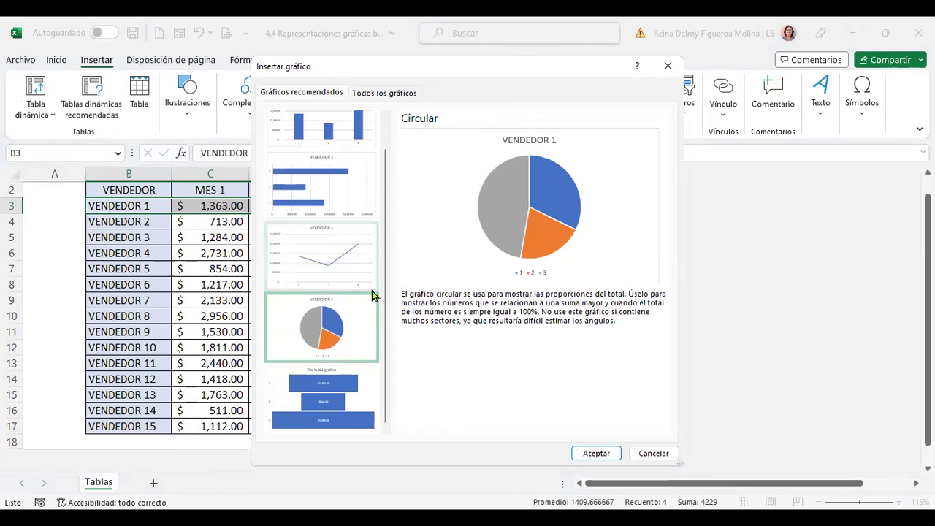
{"action": "left_click", "coordinate": [332, 385]}
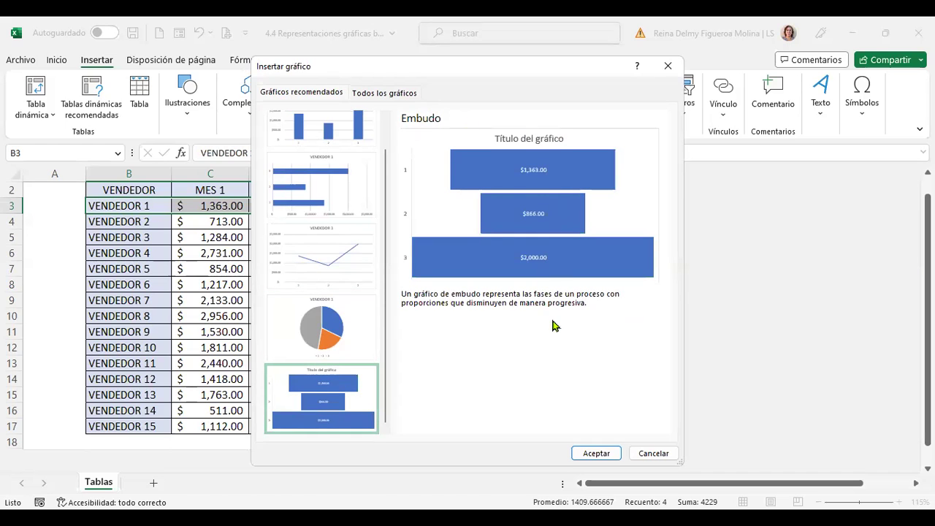
{"action": "scroll", "coordinate": [344, 329], "scroll_direction": "up", "scroll_amount": 1}
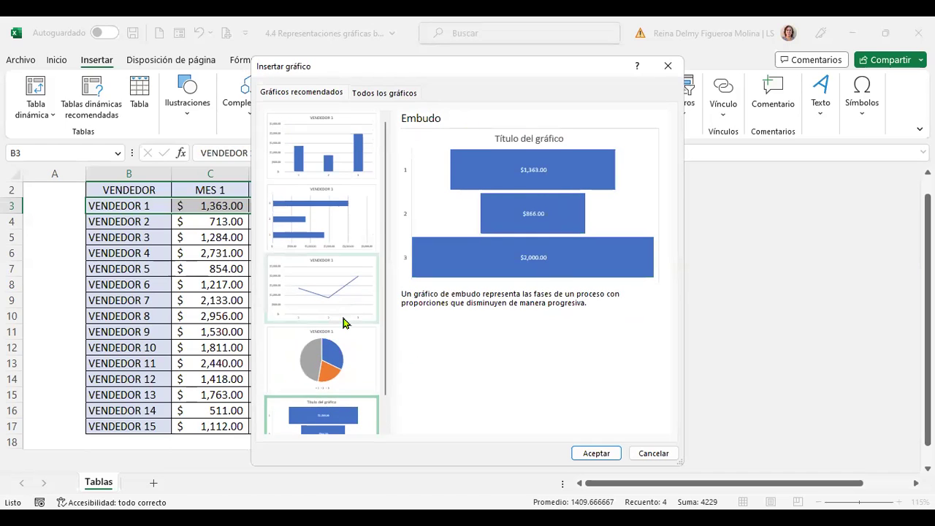
{"action": "scroll", "coordinate": [328, 220], "scroll_direction": "down", "scroll_amount": 1}
{"action": "scroll", "coordinate": [328, 223], "scroll_direction": "up", "scroll_amount": 1}
{"action": "scroll", "coordinate": [350, 303], "scroll_direction": "down", "scroll_amount": 1}
{"action": "scroll", "coordinate": [350, 306], "scroll_direction": "up", "scroll_amount": 1}
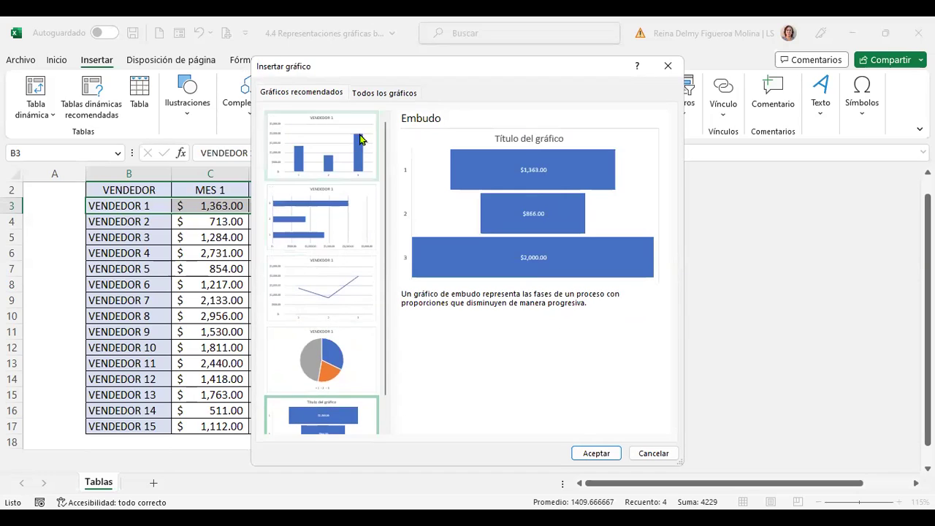
{"action": "left_click", "coordinate": [389, 93]}
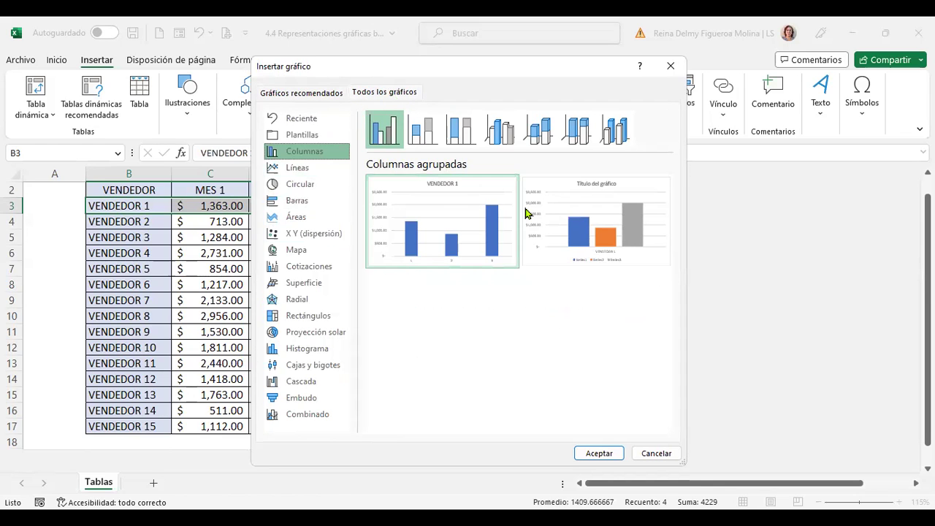
{"action": "left_click", "coordinate": [323, 284]}
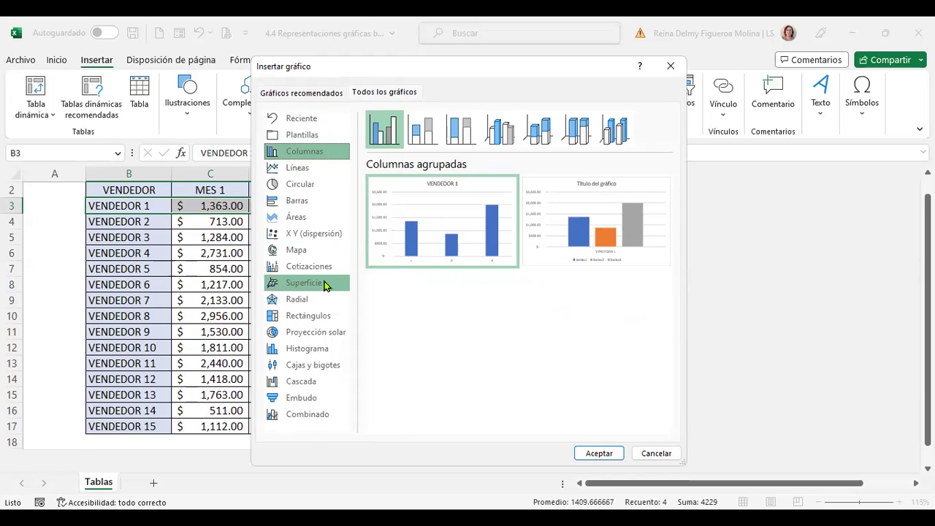
{"action": "left_click", "coordinate": [306, 94]}
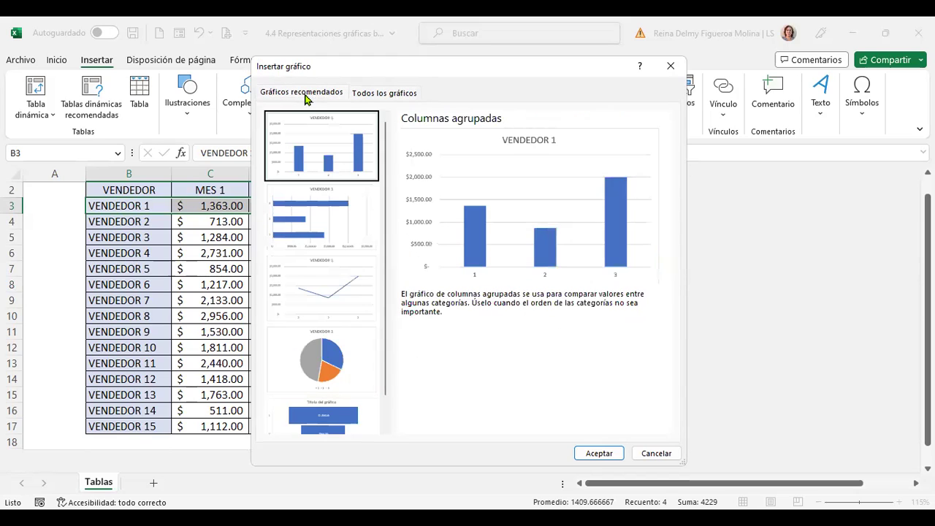
{"action": "scroll", "coordinate": [351, 329], "scroll_direction": "down", "scroll_amount": 2}
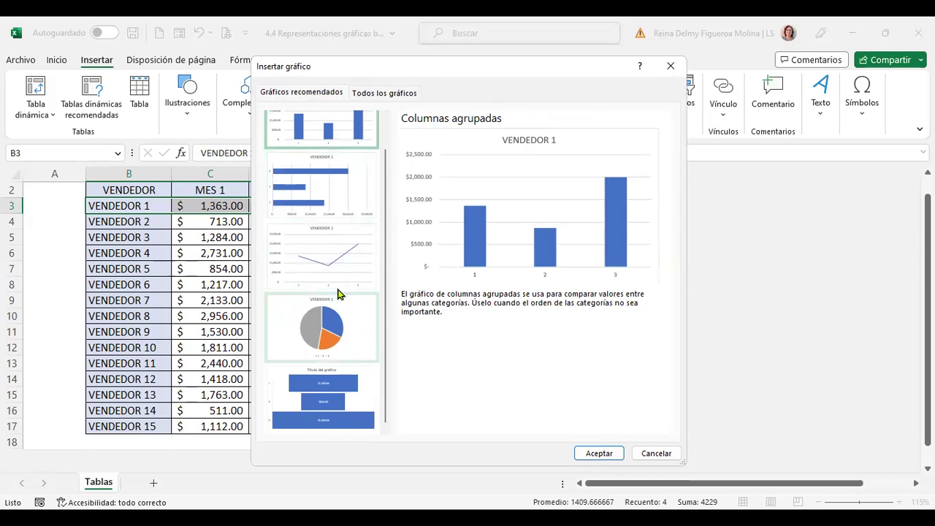
{"action": "scroll", "coordinate": [344, 291], "scroll_direction": "up", "scroll_amount": 2}
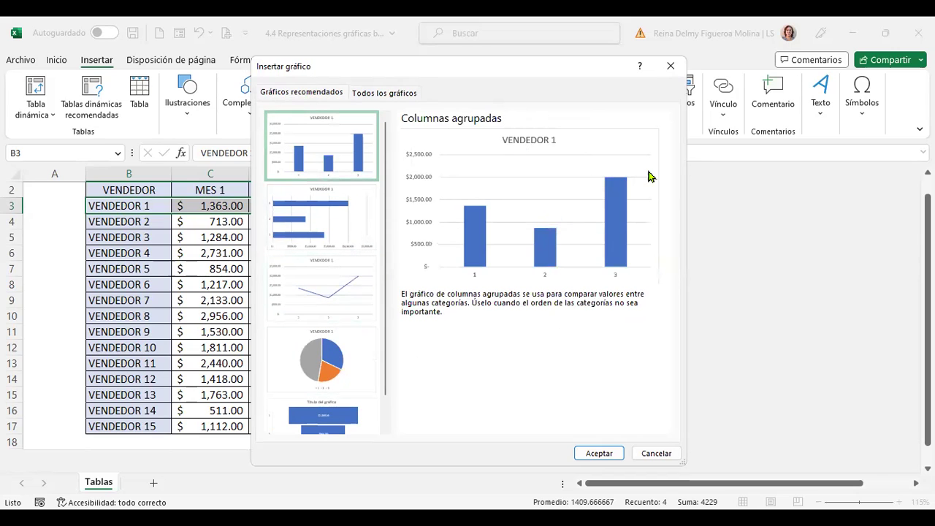
- Insert the VENDEDOR 1 clustered column chart and nudge it slightly right
{"action": "left_click", "coordinate": [672, 68]}
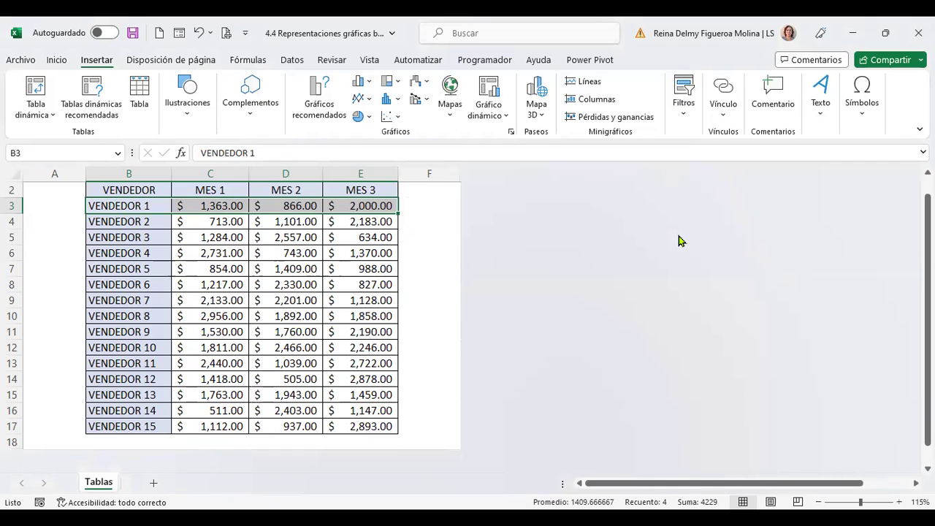
{"action": "left_click", "coordinate": [678, 238]}
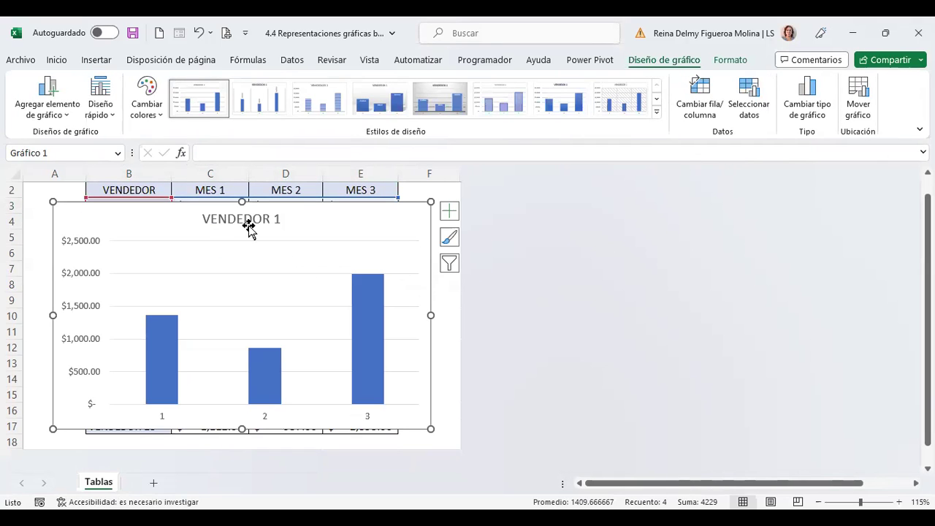
{"action": "left_click", "coordinate": [434, 190]}
{"action": "left_click", "coordinate": [402, 208]}
{"action": "left_click_drag", "start_coordinate": [401, 208], "coordinate": [432, 208]}
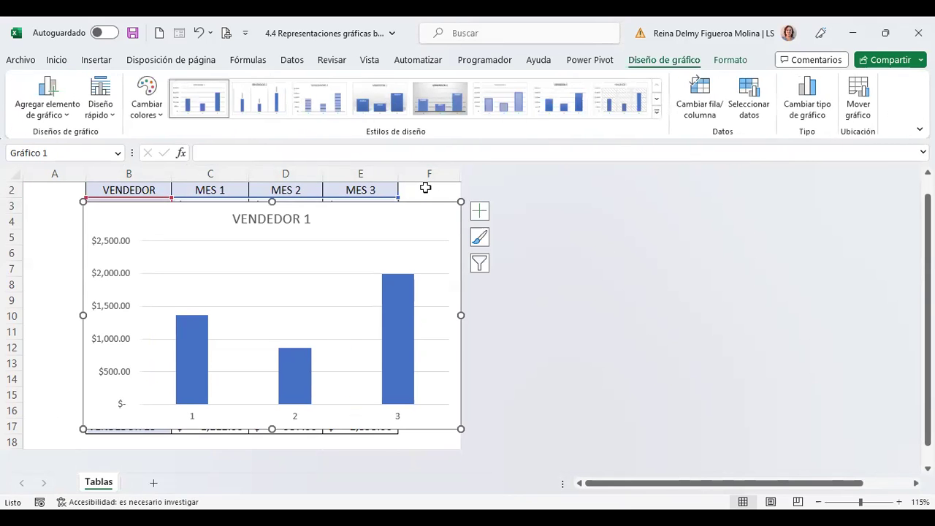
{"action": "left_click", "coordinate": [434, 191]}
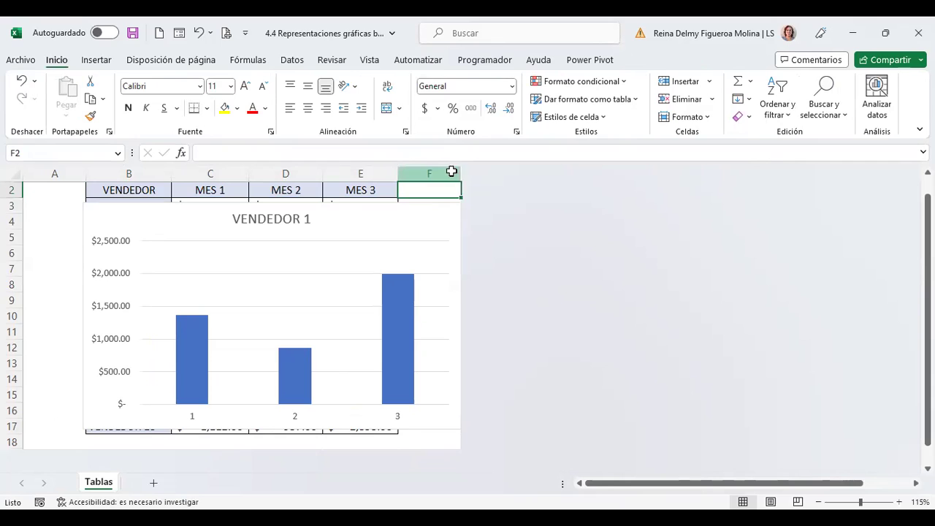
{"action": "left_click", "coordinate": [450, 172]}
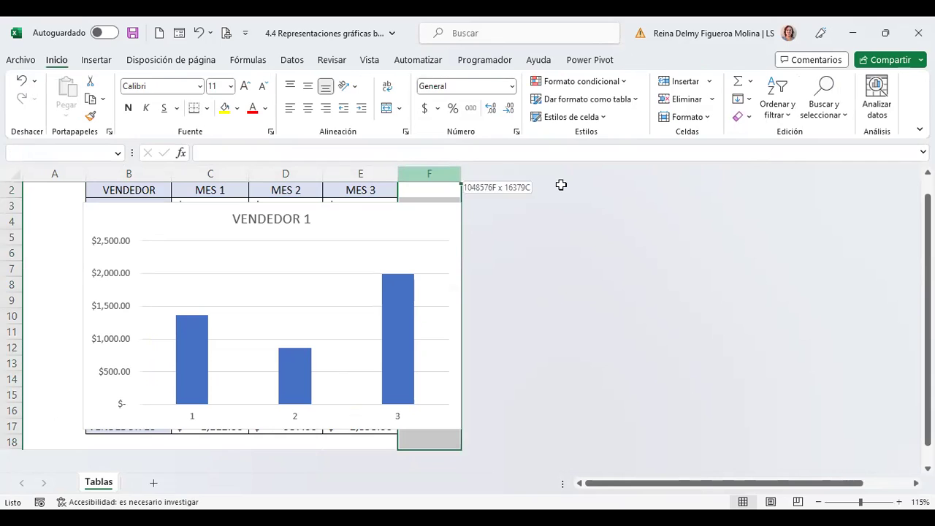
- Move the VENDEDOR 1 chart beside the sales table over columns G–L
{"action": "right_click", "coordinate": [456, 170]}
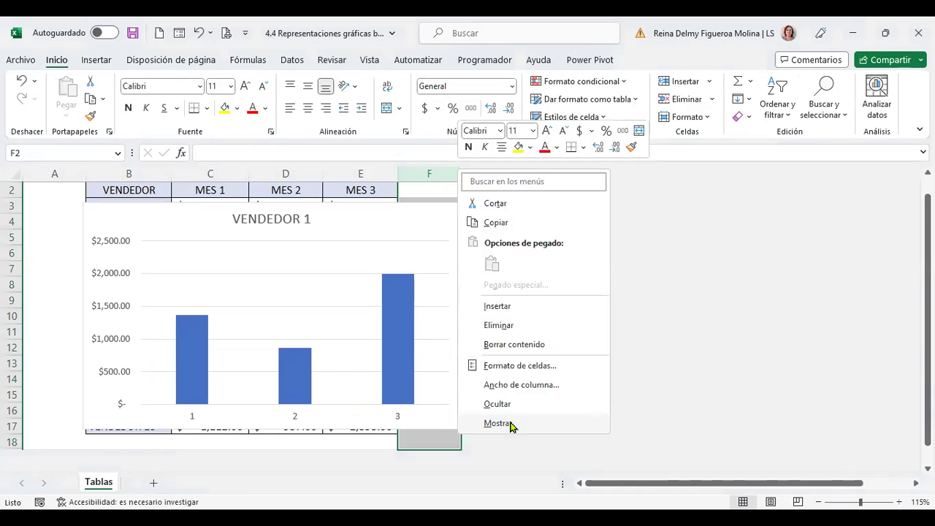
{"action": "key", "text": "Escape"}
{"action": "mouse_move", "coordinate": [190, 212]}
{"action": "left_mouse_down"}
{"action": "mouse_move", "coordinate": [591, 226]}
{"action": "mouse_move", "coordinate": [584, 203]}
{"action": "left_mouse_up"}
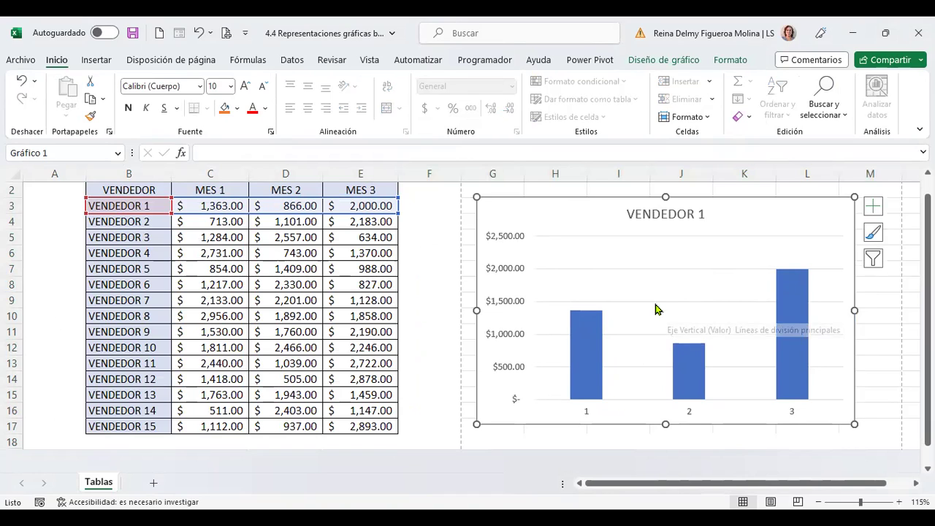
{"action": "mouse_move", "coordinate": [688, 368]}
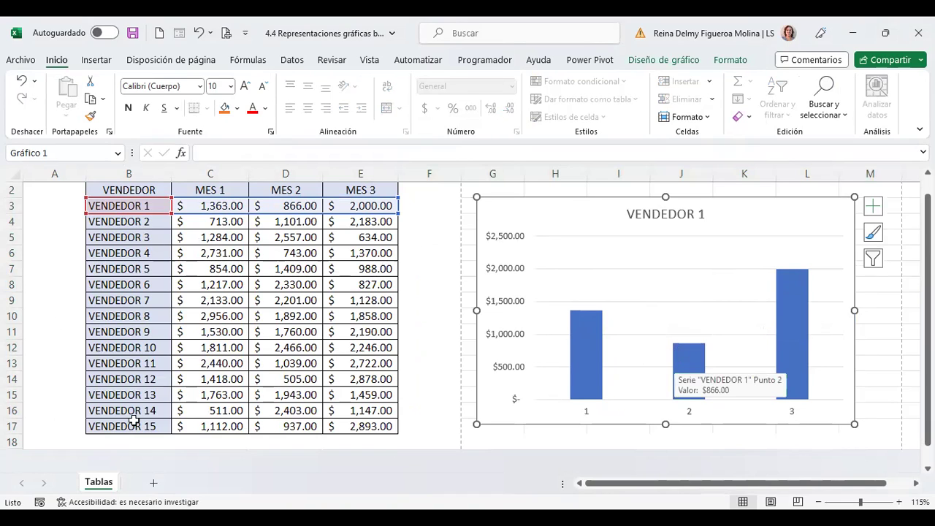
{"action": "mouse_move", "coordinate": [12, 442]}
{"action": "left_mouse_down"}
{"action": "mouse_move", "coordinate": [22, 447]}
{"action": "mouse_move", "coordinate": [12, 443]}
{"action": "left_mouse_up"}
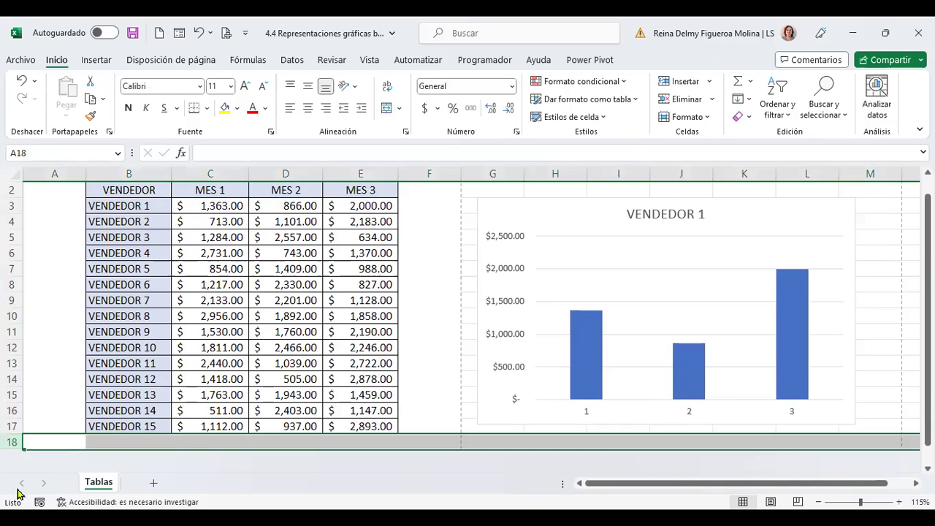
- Enter the header TOTAL in cell F2
{"action": "right_click", "coordinate": [12, 451]}
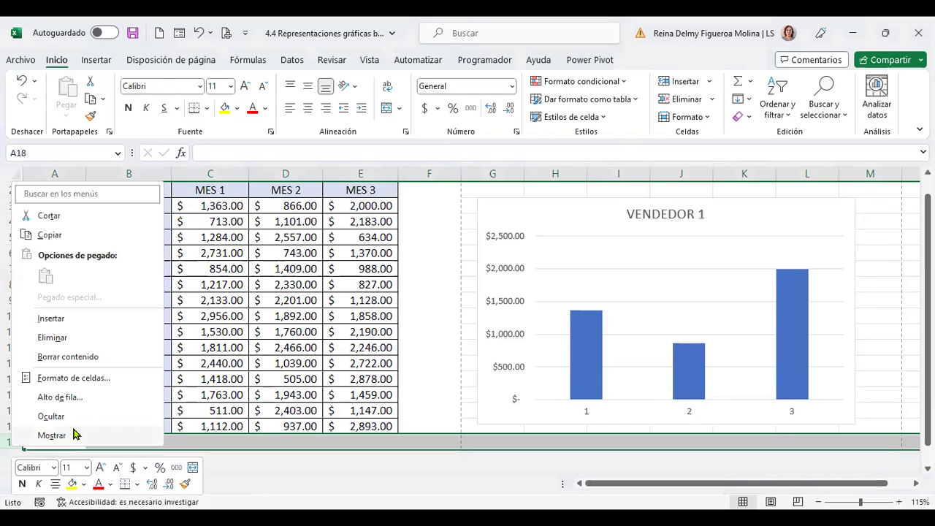
{"action": "left_click", "coordinate": [428, 190]}
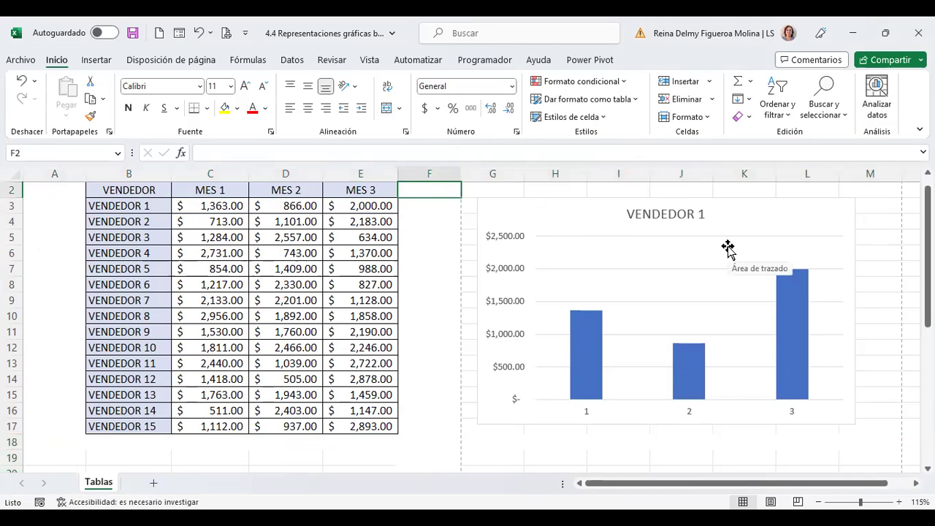
{"action": "type", "text": "tao"}
{"action": "key", "text": "BackSpace"}
{"action": "key", "text": "BackSpace"}
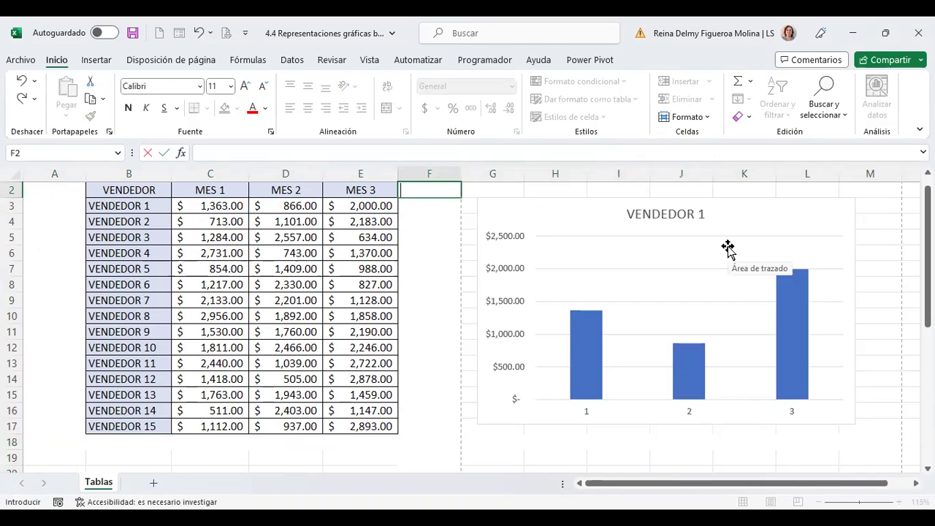
{"action": "type", "text": "TOTAL"}
{"action": "key", "text": "Return"}
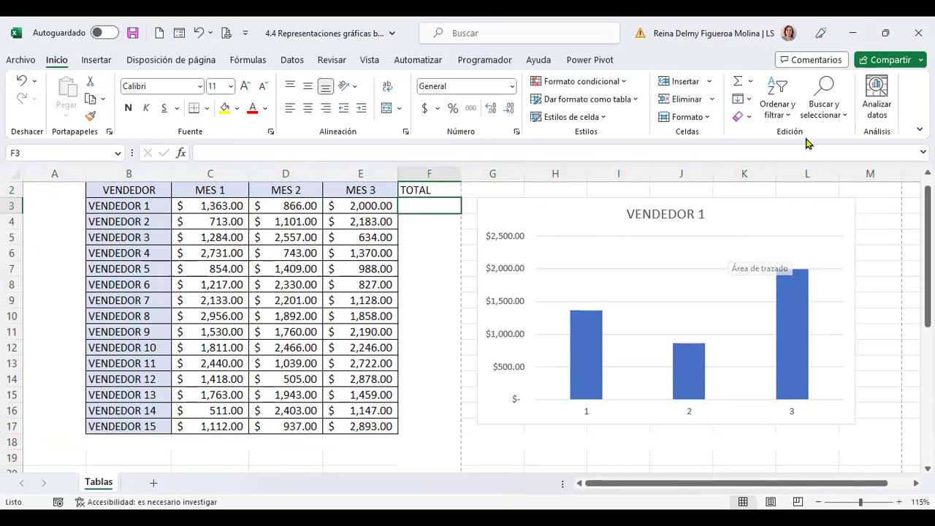
- Sum each vendor's three months with =SUMA(C3:E3) in F3 and fill it down to F17
{"action": "left_click", "coordinate": [737, 82]}
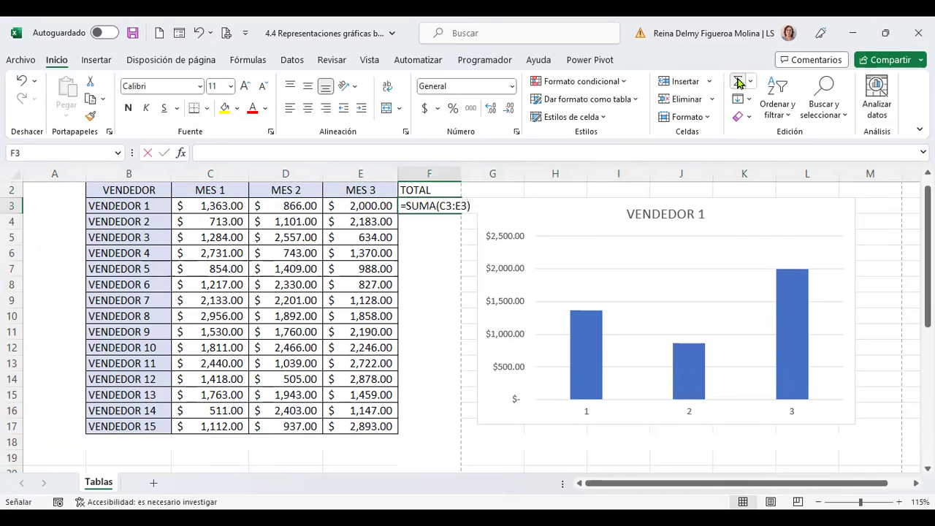
{"action": "key", "text": "Return"}
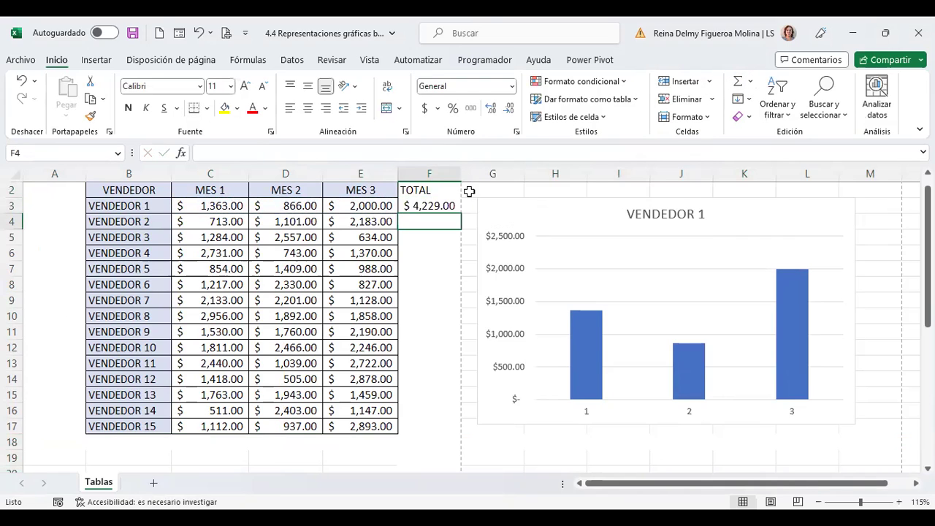
{"action": "left_click", "coordinate": [444, 200]}
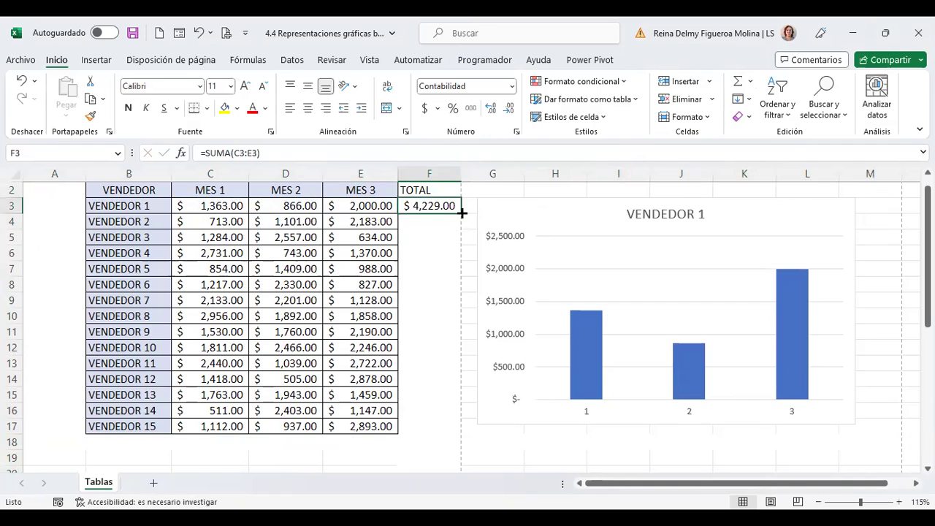
{"action": "double_click", "coordinate": [462, 212]}
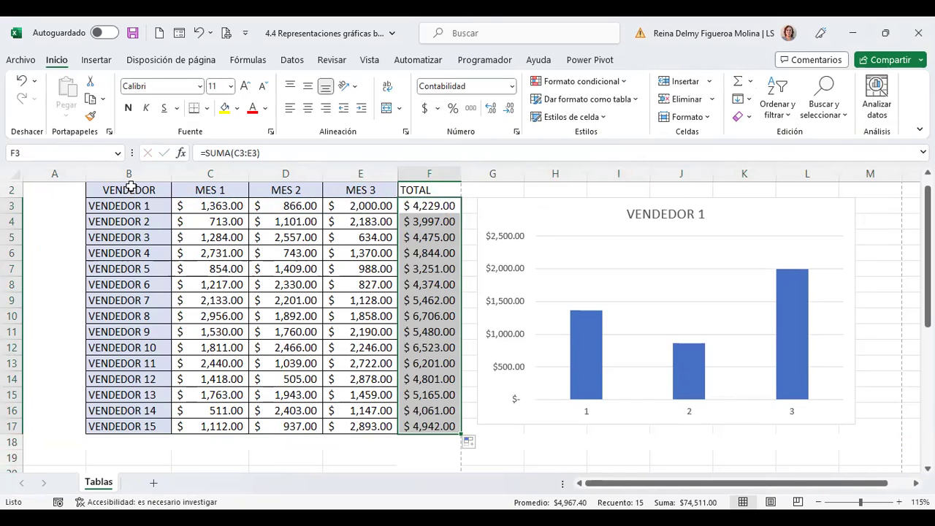
{"action": "mouse_move", "coordinate": [130, 187]}
{"action": "left_mouse_down"}
{"action": "mouse_move", "coordinate": [130, 298]}
{"action": "mouse_move", "coordinate": [147, 432]}
{"action": "left_mouse_up"}
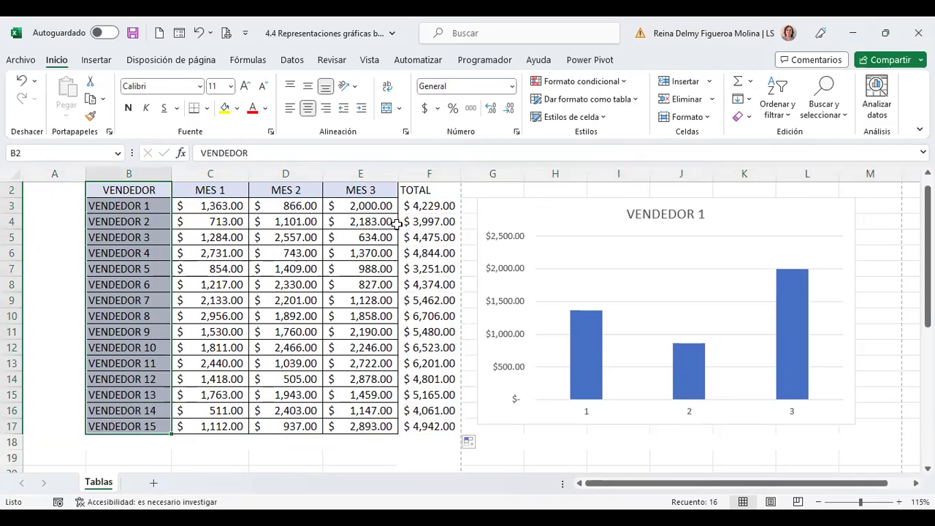
- Select the vendor names plus the TOTAL column and open Gráficos recomendados
{"action": "left_click_drag", "start_coordinate": [424, 189], "coordinate": [426, 413], "text": "ctrl"}
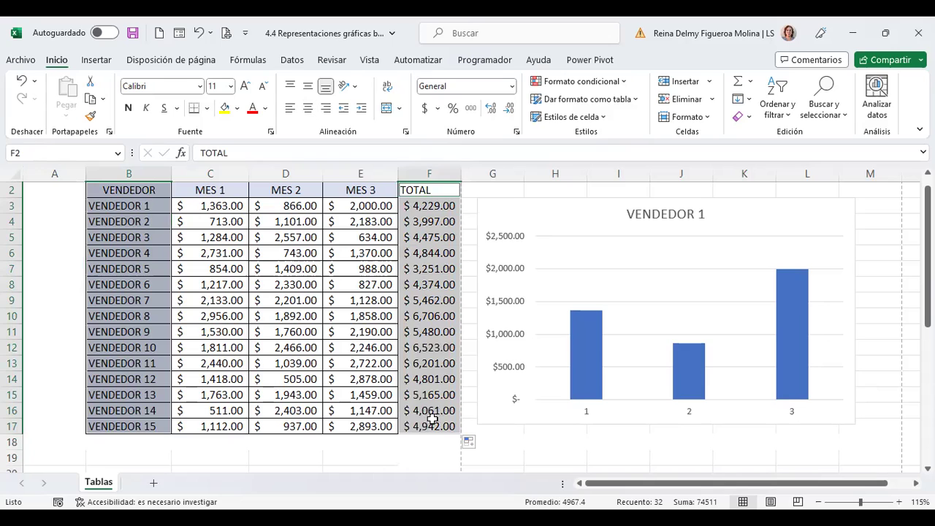
{"action": "left_click", "coordinate": [98, 61]}
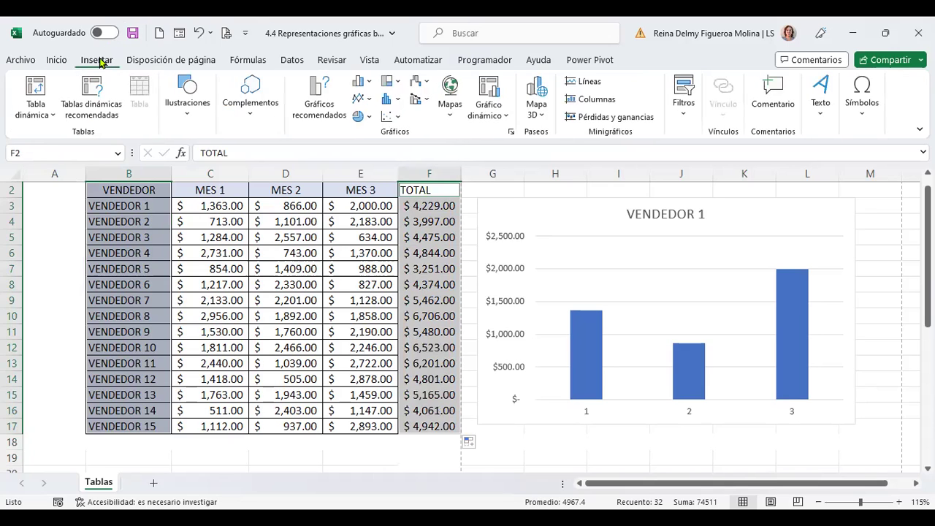
{"action": "left_click", "coordinate": [321, 103]}
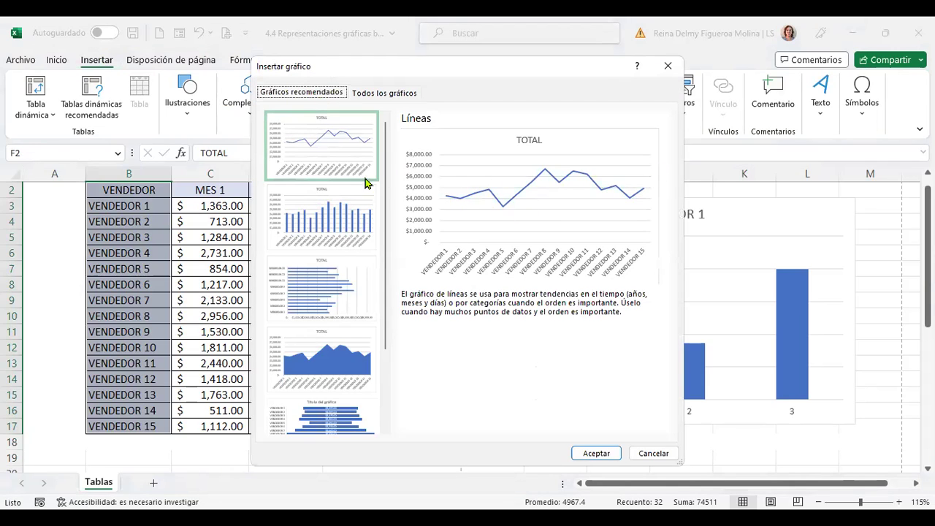
- Preview clustered column, clustered bar, stacked area, funnel and Pareto charts of the totals
{"action": "left_click", "coordinate": [340, 218]}
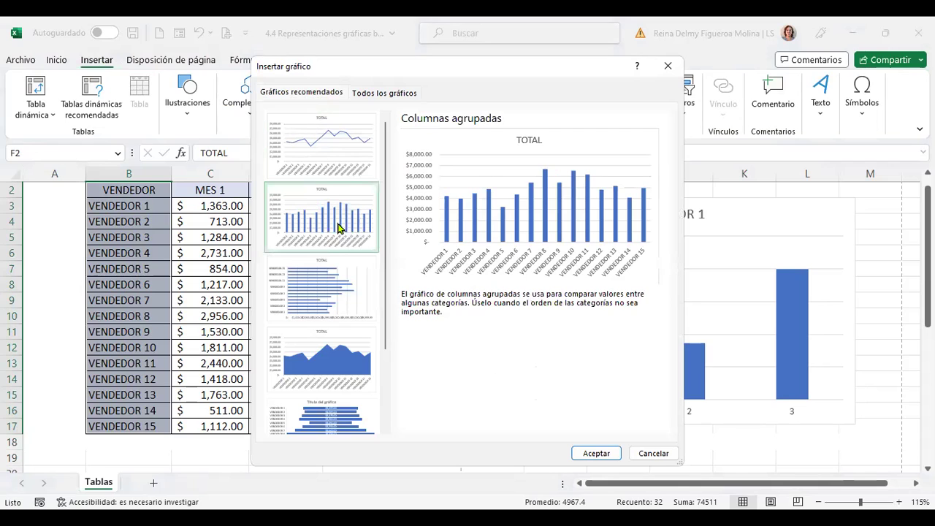
{"action": "left_click", "coordinate": [337, 289]}
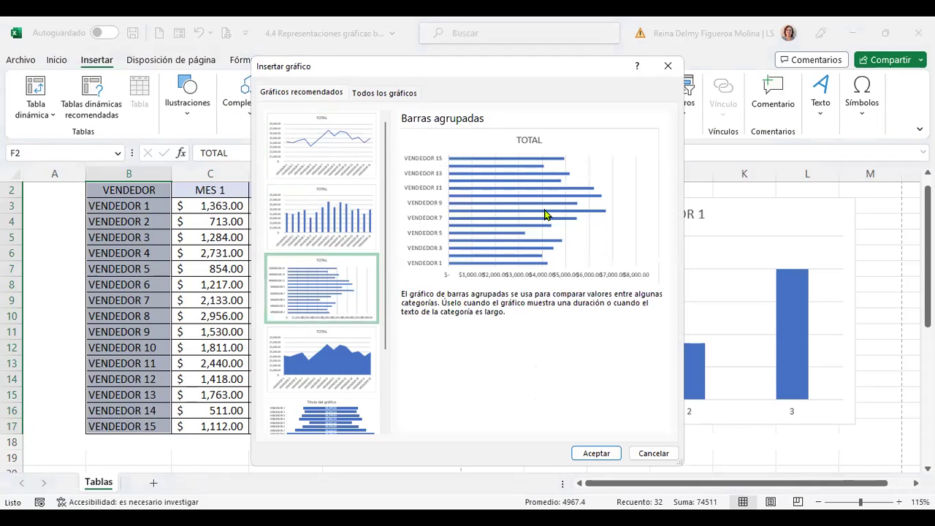
{"action": "left_click", "coordinate": [342, 360]}
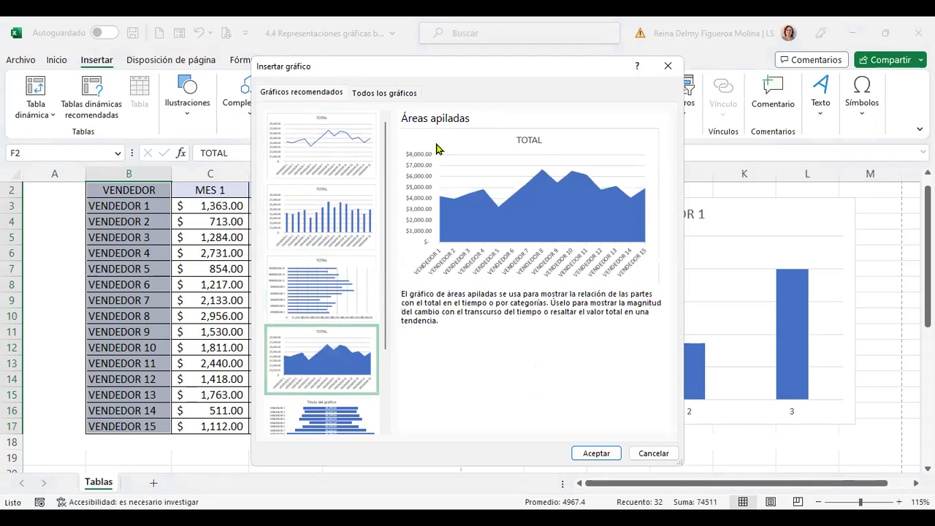
{"action": "scroll", "coordinate": [290, 338], "scroll_direction": "down", "scroll_amount": 3}
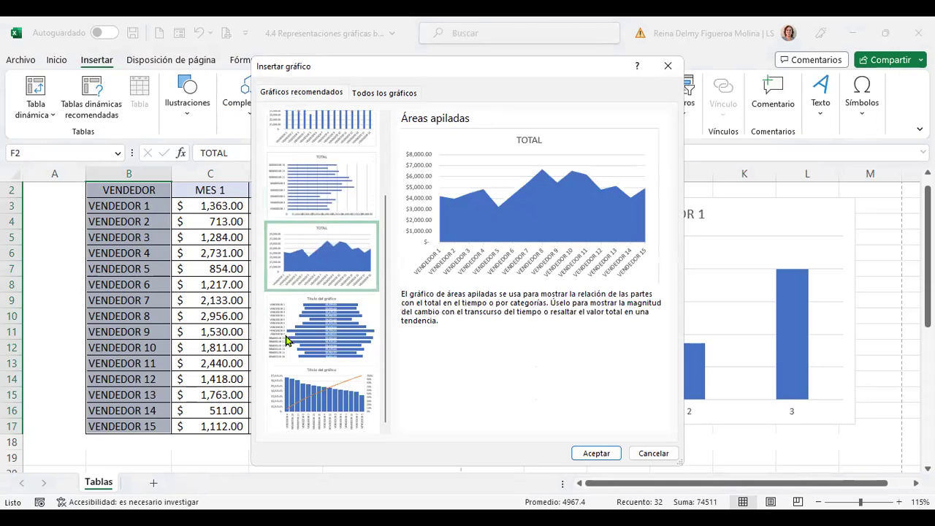
{"action": "left_click", "coordinate": [336, 336]}
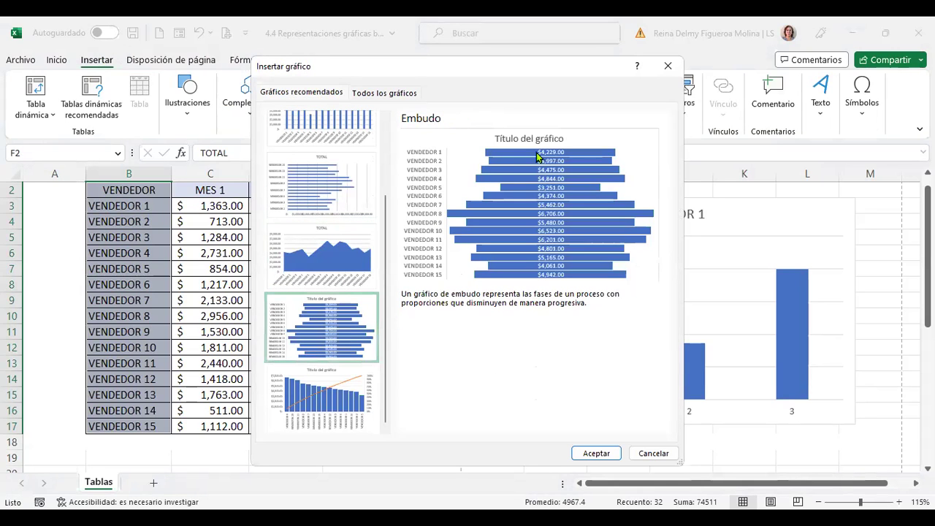
{"action": "left_click", "coordinate": [317, 378]}
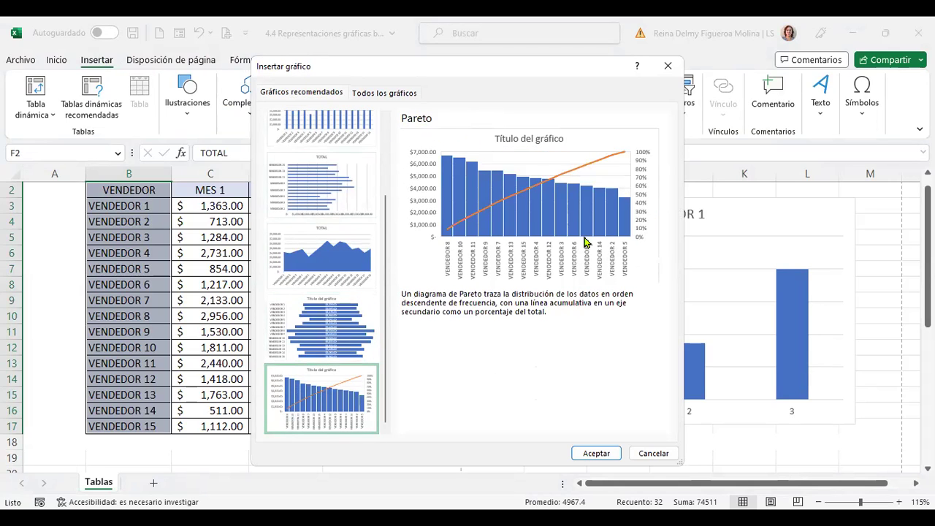
{"action": "scroll", "coordinate": [339, 301], "scroll_direction": "up", "scroll_amount": 3}
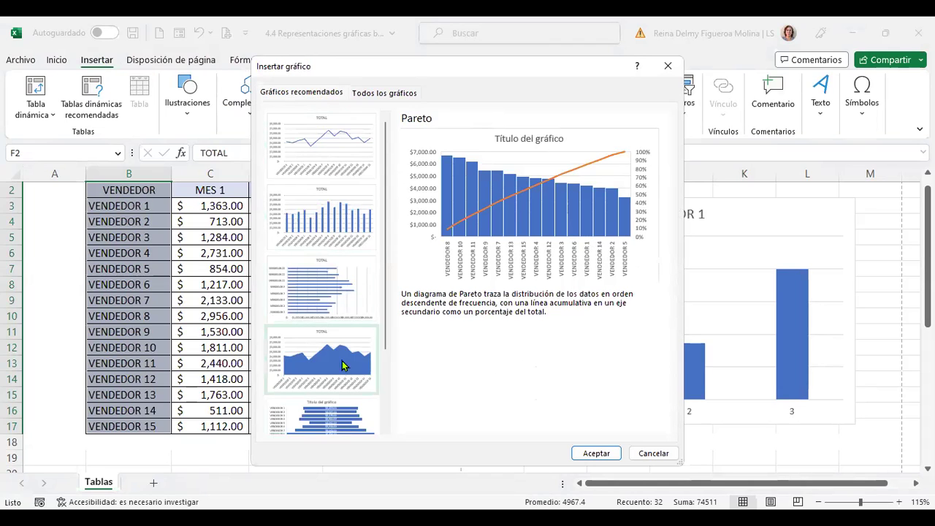
{"action": "scroll", "coordinate": [336, 146], "scroll_direction": "down", "scroll_amount": 3}
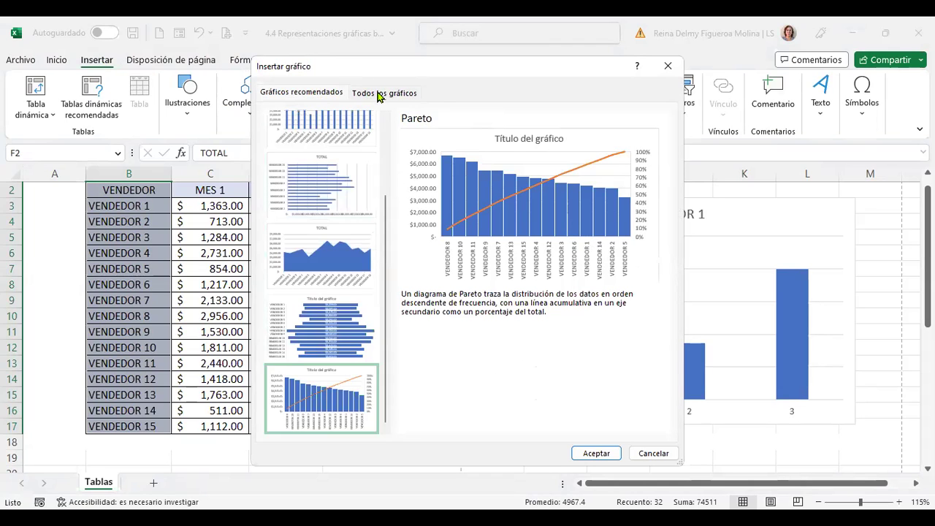
{"action": "left_click", "coordinate": [379, 97]}
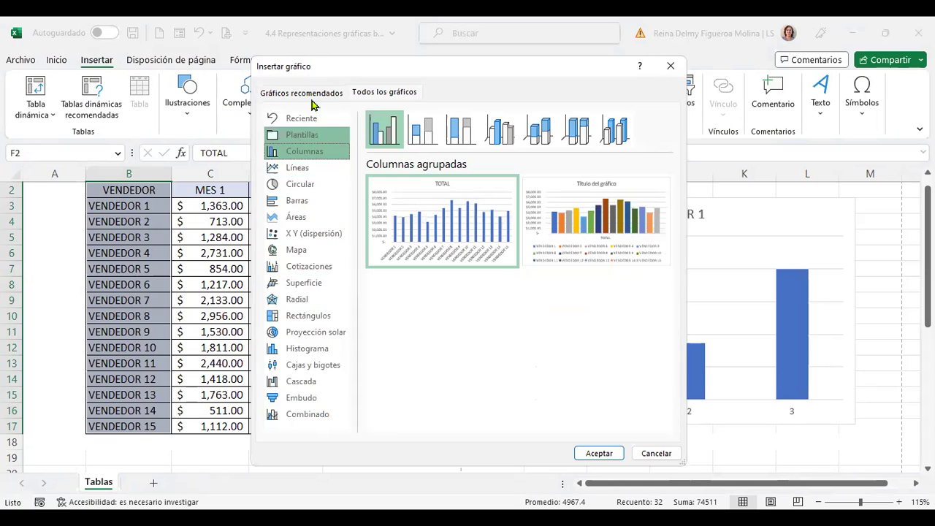
- Look at the Rectángulos (treemap) type, then go back to the recommended line chart preview
{"action": "left_click", "coordinate": [309, 318]}
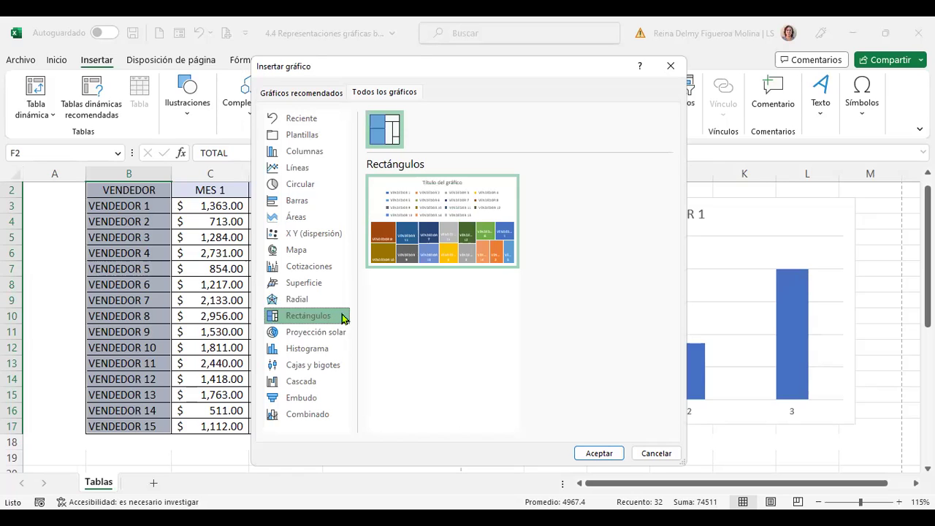
{"action": "left_click", "coordinate": [307, 93]}
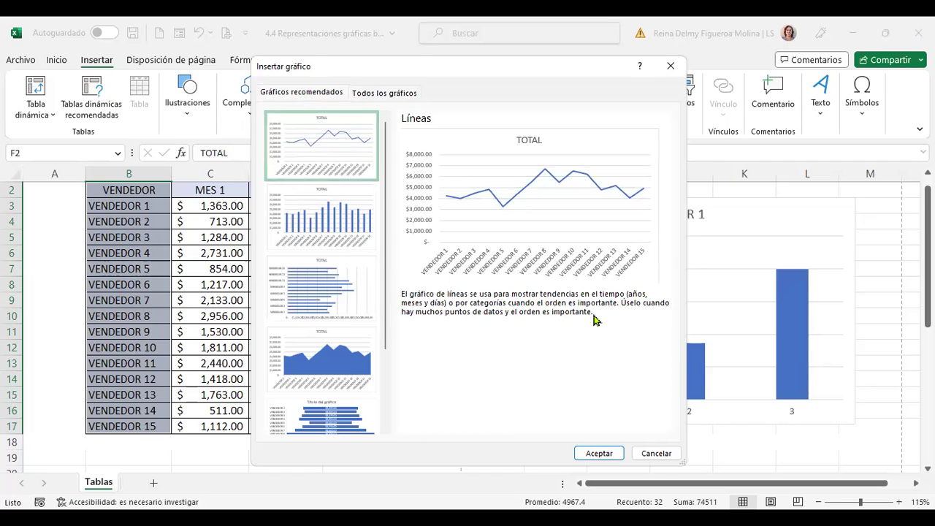
- Insert the TOTAL line chart of all 15 vendors and place it below the table
{"action": "key", "text": "Return"}
{"action": "left_click_drag", "start_coordinate": [586, 198], "coordinate": [471, 373]}
{"action": "scroll", "coordinate": [497, 317], "scroll_direction": "down", "scroll_amount": 1}
{"action": "scroll", "coordinate": [482, 278], "scroll_direction": "down", "scroll_amount": 1}
{"action": "mouse_move", "coordinate": [482, 278]}
{"action": "left_mouse_down"}
{"action": "mouse_move", "coordinate": [378, 353]}
{"action": "mouse_move", "coordinate": [375, 367]}
{"action": "left_mouse_up"}
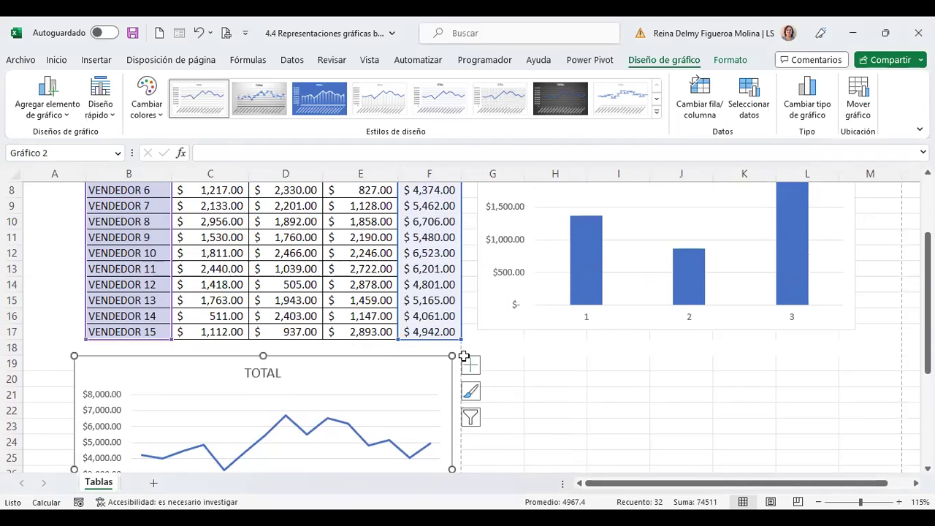
{"action": "scroll", "coordinate": [474, 354], "scroll_direction": "down", "scroll_amount": 2}
{"action": "scroll", "coordinate": [454, 369], "scroll_direction": "down", "scroll_amount": 1}
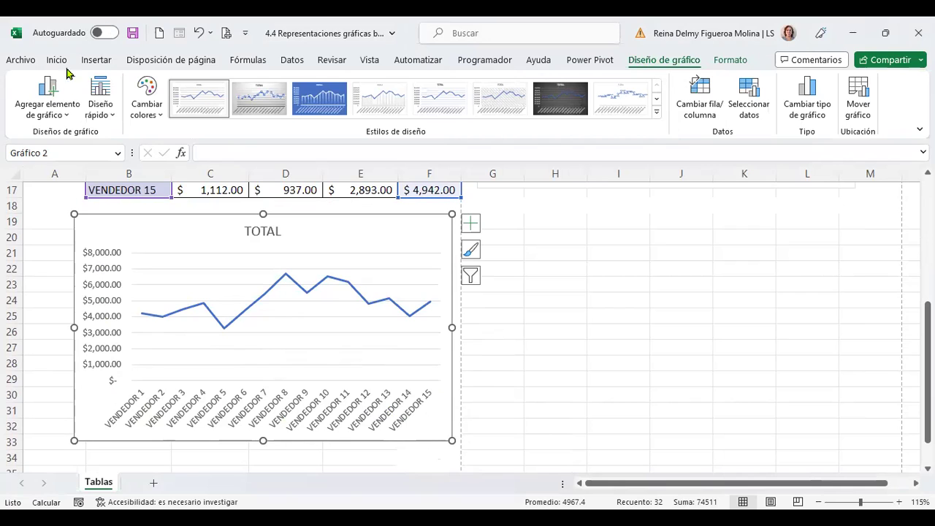
- Hide the chart's primary horizontal axis, then restore it
{"action": "left_click", "coordinate": [65, 117]}
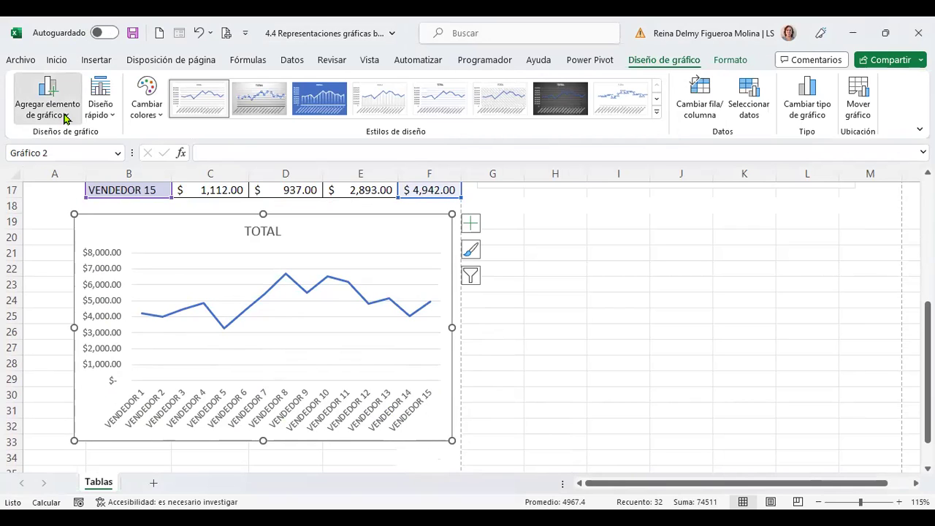
{"action": "left_click", "coordinate": [65, 117]}
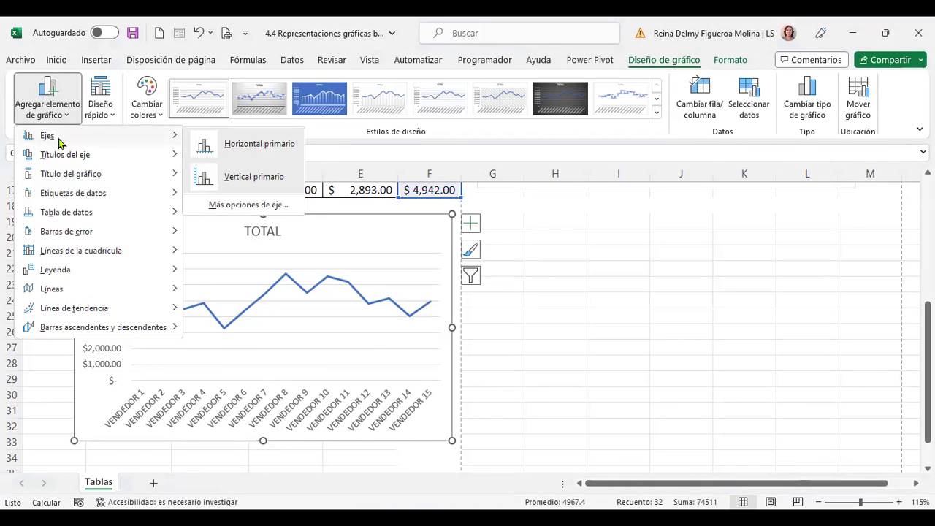
{"action": "mouse_move", "coordinate": [47, 135]}
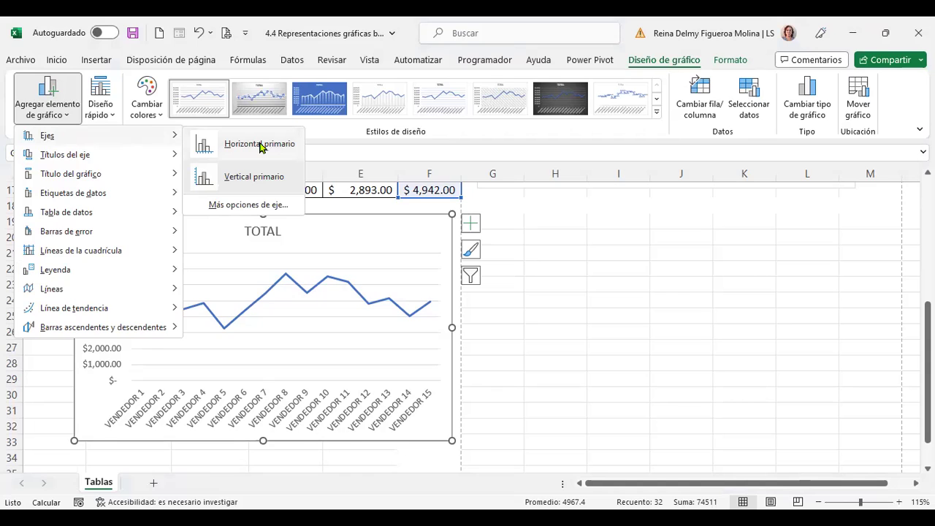
{"action": "left_click", "coordinate": [260, 146]}
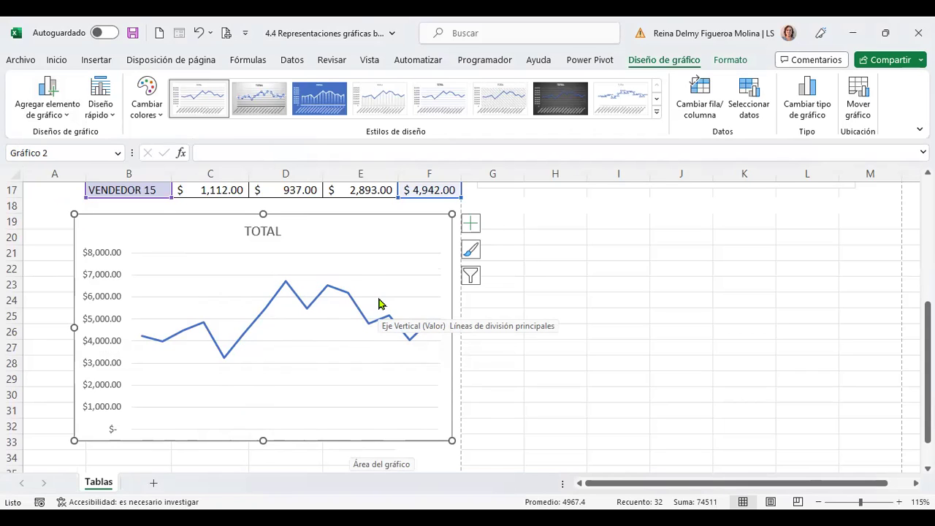
{"action": "left_click", "coordinate": [62, 121]}
{"action": "mouse_move", "coordinate": [47, 135]}
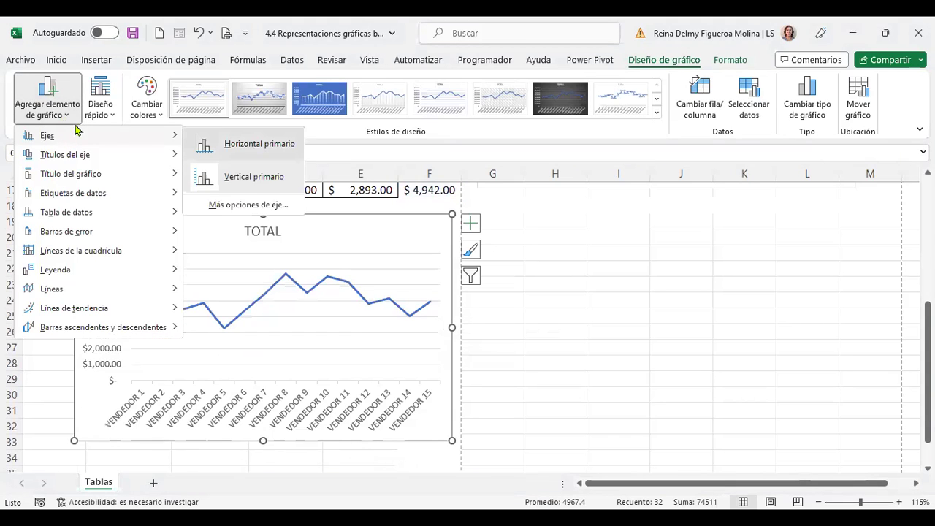
{"action": "left_click", "coordinate": [72, 111]}
- Hide the primary vertical axis labels and bring them back
{"action": "left_click", "coordinate": [70, 116]}
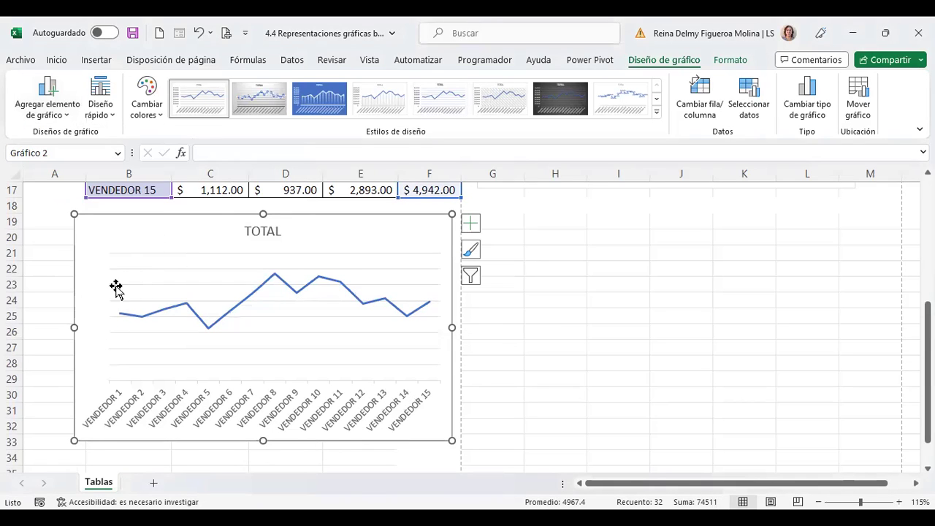
{"action": "left_click", "coordinate": [67, 119]}
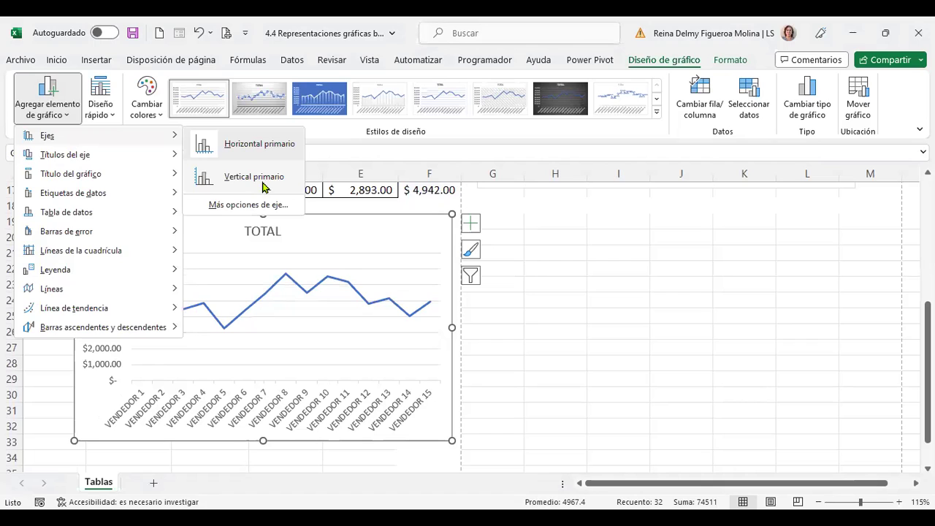
{"action": "left_click", "coordinate": [277, 237]}
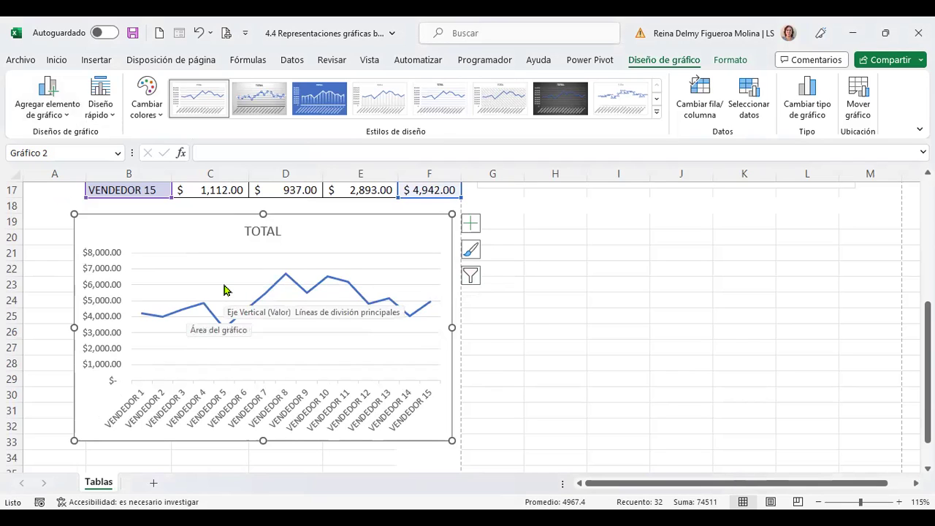
{"action": "left_click", "coordinate": [68, 118]}
{"action": "mouse_move", "coordinate": [65, 154]}
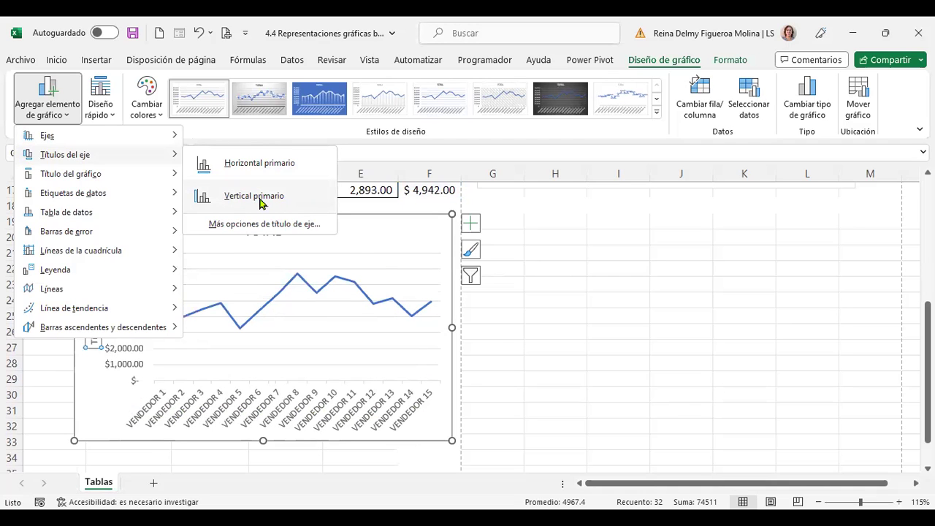
- Add a vertical axis title and replace its placeholder with 'Ventas trimestrales'
{"action": "left_click", "coordinate": [258, 196]}
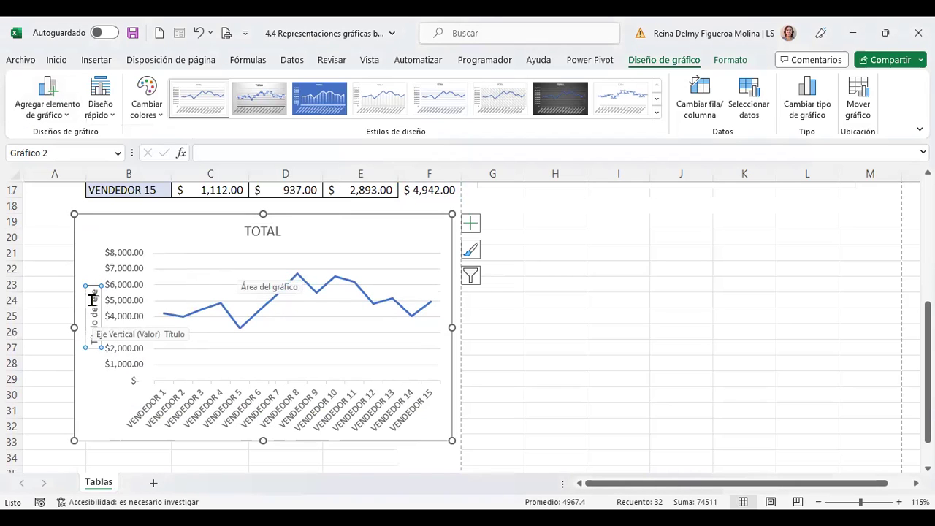
{"action": "double_click", "coordinate": [93, 297]}
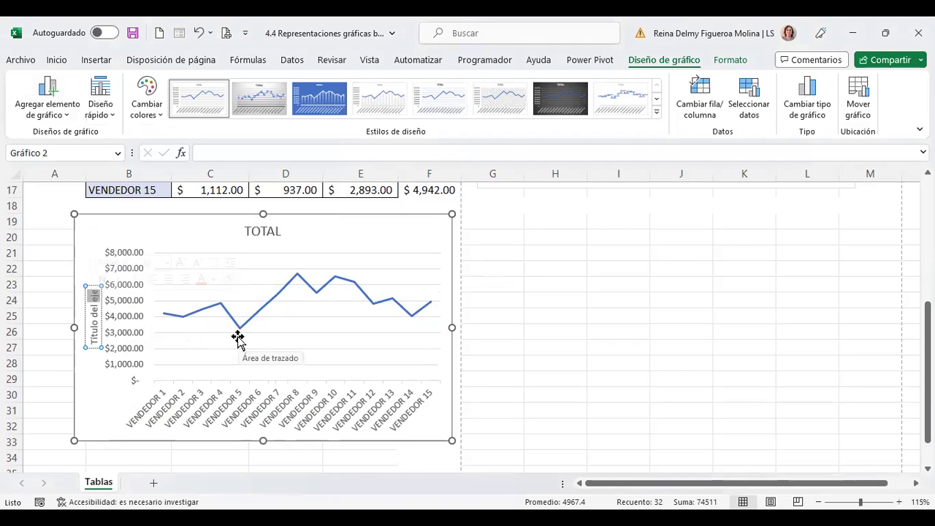
{"action": "key", "text": "BackSpace"}
{"action": "key", "text": "BackSpace"}
{"action": "key", "text": "BackSpace"}
{"action": "key", "text": "BackSpace"}
{"action": "key", "text": "BackSpace"}
{"action": "key", "text": "BackSpace"}
{"action": "key", "text": "BackSpace"}
{"action": "key", "text": "BackSpace"}
{"action": "key", "text": "BackSpace"}
{"action": "key", "text": "BackSpace"}
{"action": "key", "text": "BackSpace"}
{"action": "key", "text": "BackSpace"}
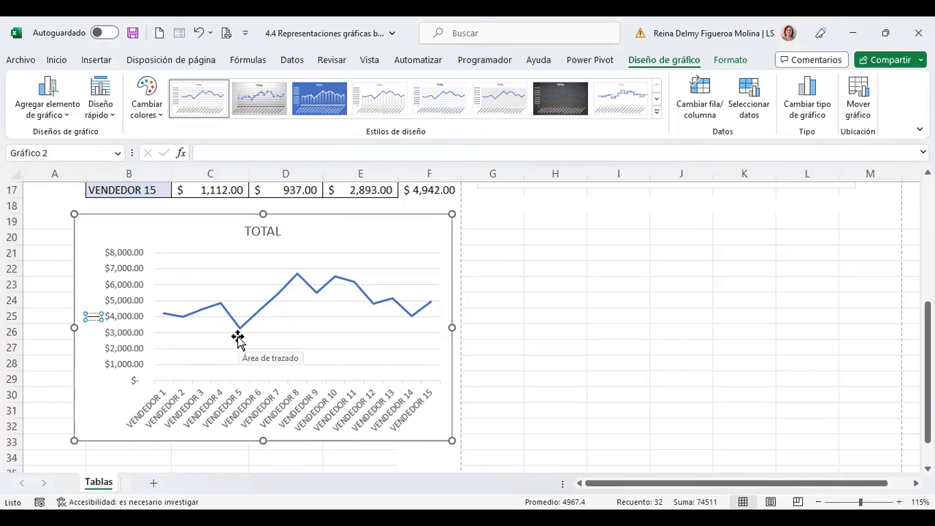
{"action": "type", "text": "VE"}
{"action": "type", "text": "ntas trimestrales"}
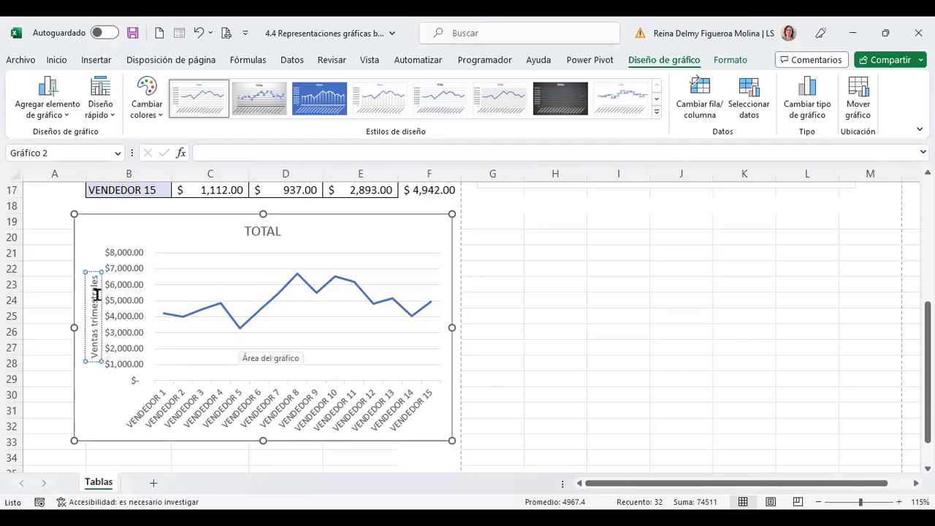
{"action": "left_click", "coordinate": [68, 119]}
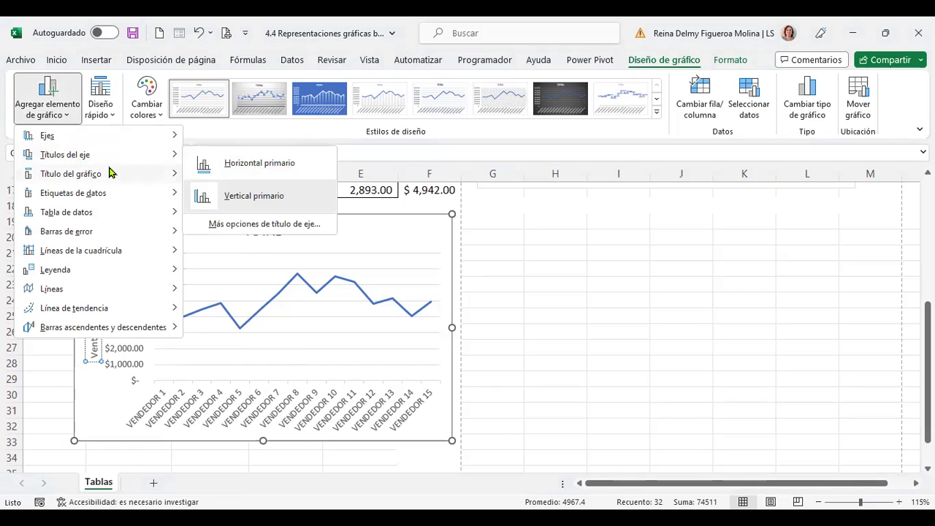
{"action": "mouse_move", "coordinate": [71, 174]}
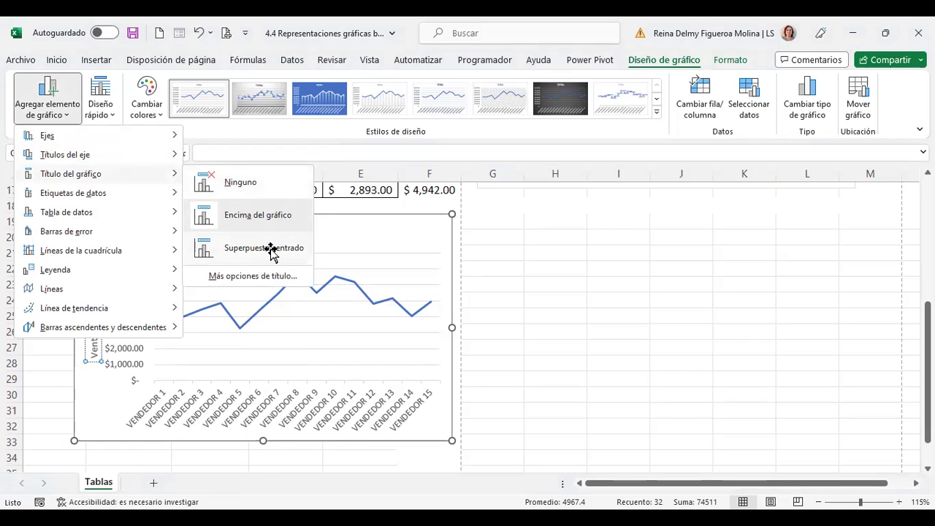
- Try a centred overlay TOTAL title, toggle the vertical axis, then place TOTAL above the chart
{"action": "left_click", "coordinate": [273, 243]}
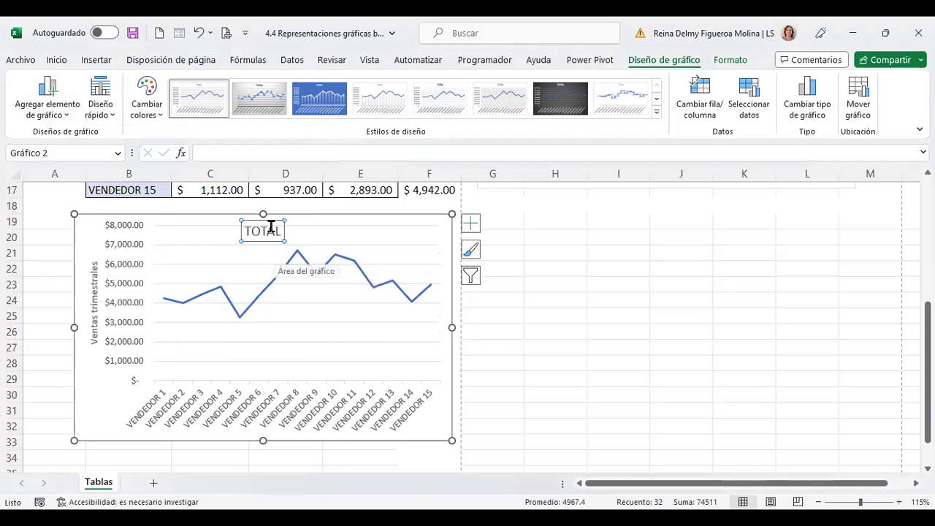
{"action": "left_click", "coordinate": [62, 117]}
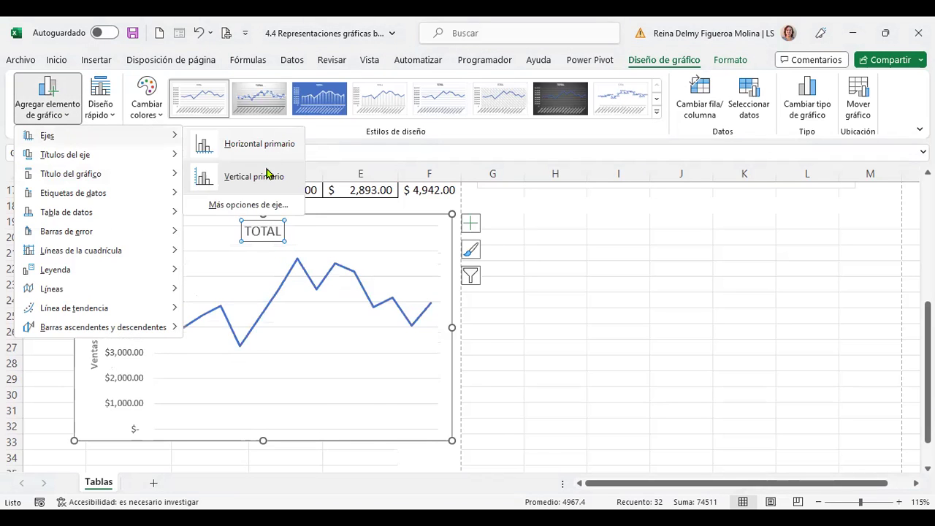
{"action": "mouse_move", "coordinate": [46, 135]}
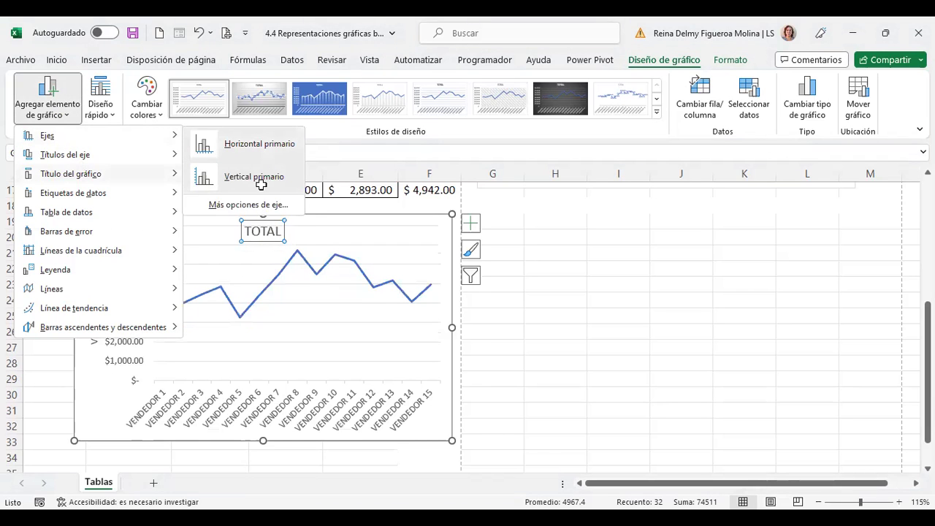
{"action": "left_click", "coordinate": [259, 178]}
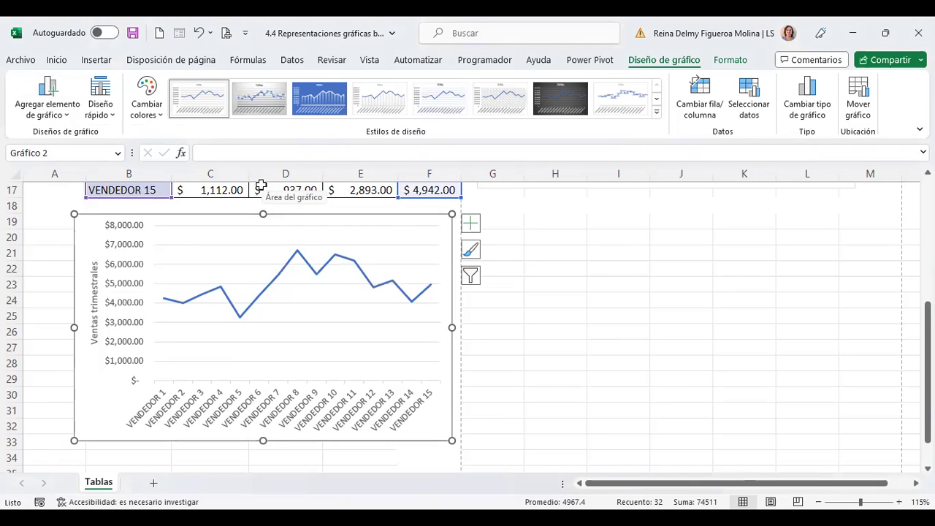
{"action": "left_click", "coordinate": [64, 117]}
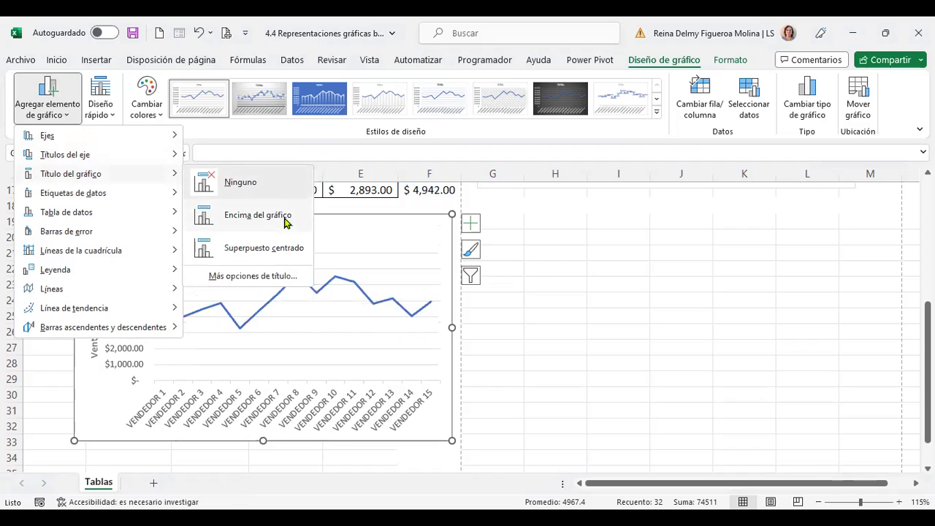
{"action": "left_click", "coordinate": [256, 216]}
{"action": "left_click", "coordinate": [272, 230]}
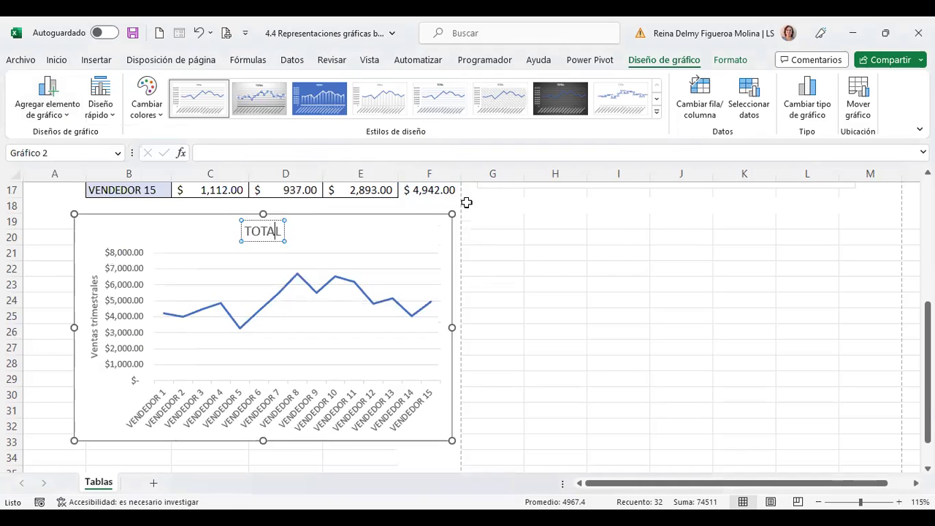
- Extend the chart title from TOTAL to 'TOTAL DE VENTAS TRIMESTRALES'
{"action": "key", "text": "ctrl+a"}
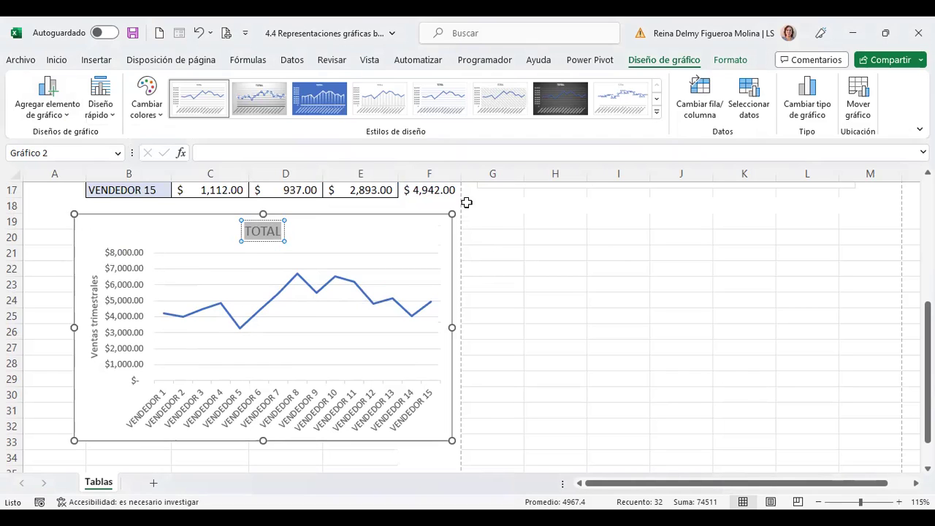
{"action": "key", "text": "End"}
{"action": "type", "text": "de venta"}
{"action": "key", "text": "BackSpace"}
{"action": "key", "text": "BackSpace"}
{"action": "key", "text": "BackSpace"}
{"action": "key", "text": "BackSpace"}
{"action": "key", "text": "BackSpace"}
{"action": "key", "text": "BackSpace"}
{"action": "key", "text": "BackSpace"}
{"action": "key", "text": "BackSpace"}
{"action": "type", "text": "DE VENTAS TRIMESTRALES"}
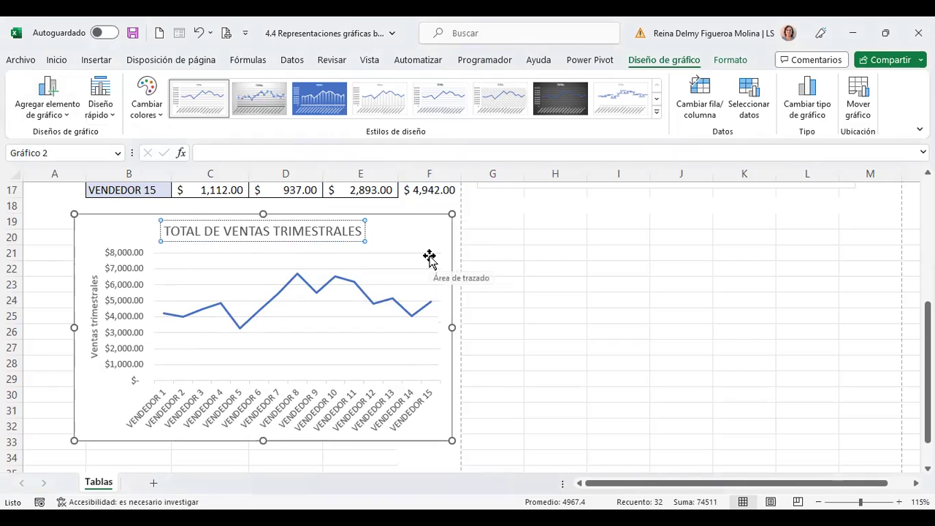
{"action": "left_click", "coordinate": [66, 123]}
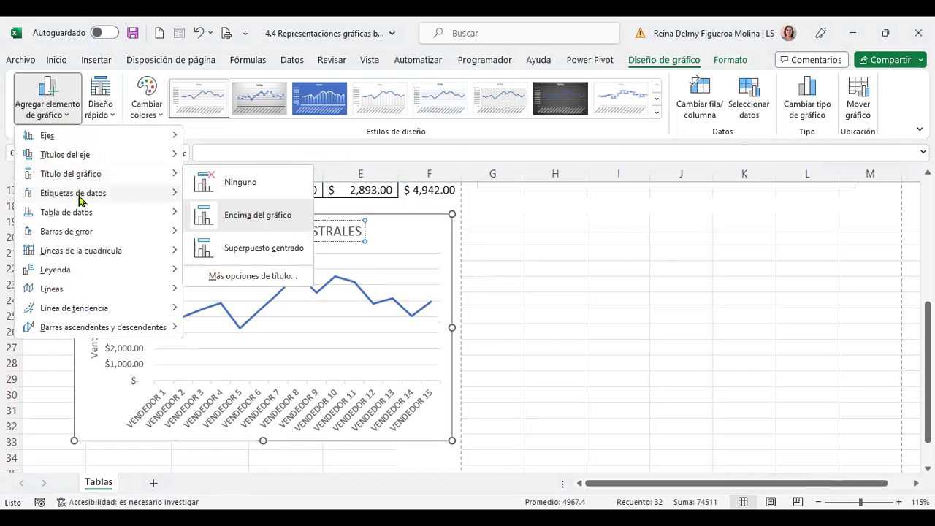
{"action": "mouse_move", "coordinate": [73, 193]}
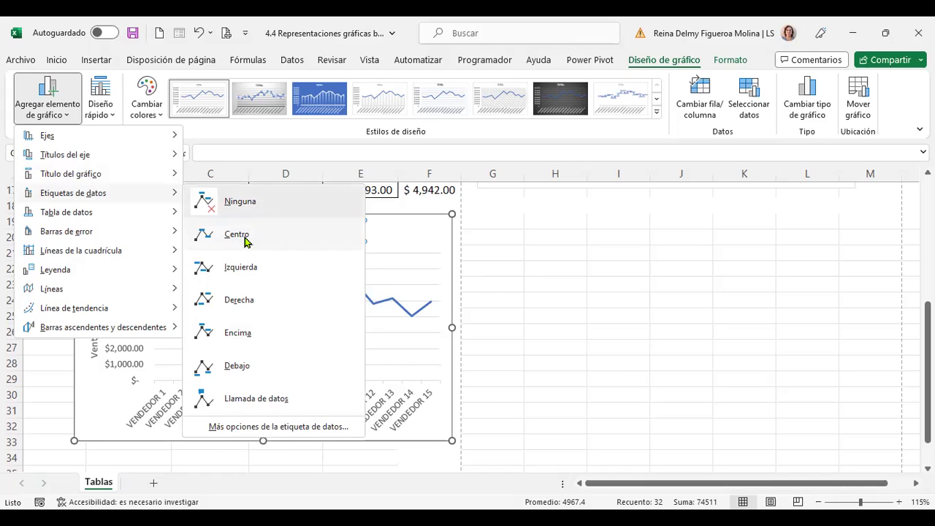
- Add centred data labels to the line points, then move them left of each point
{"action": "left_click", "coordinate": [245, 236]}
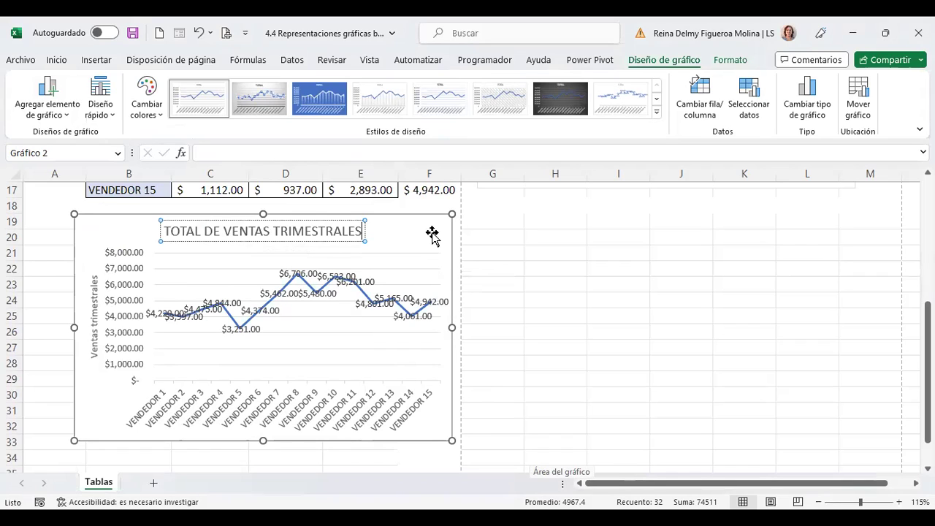
{"action": "left_click", "coordinate": [654, 269]}
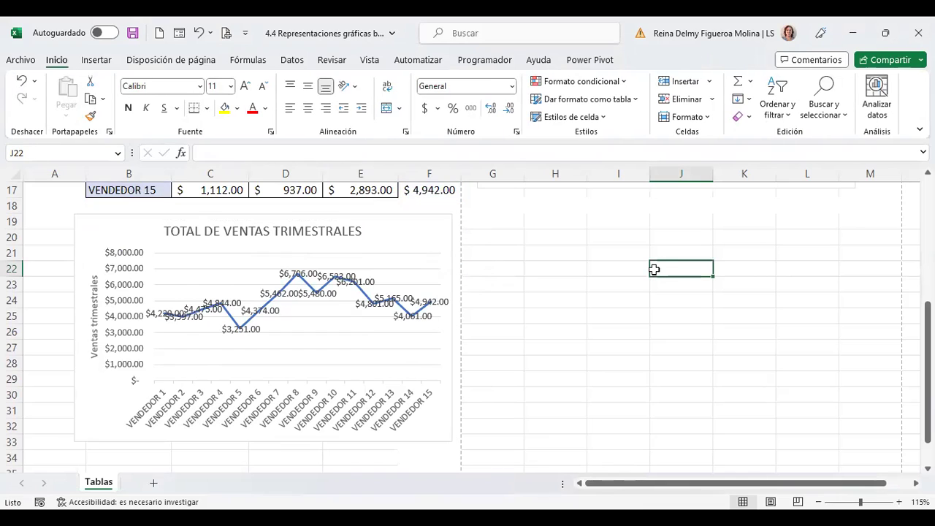
{"action": "left_click", "coordinate": [411, 228]}
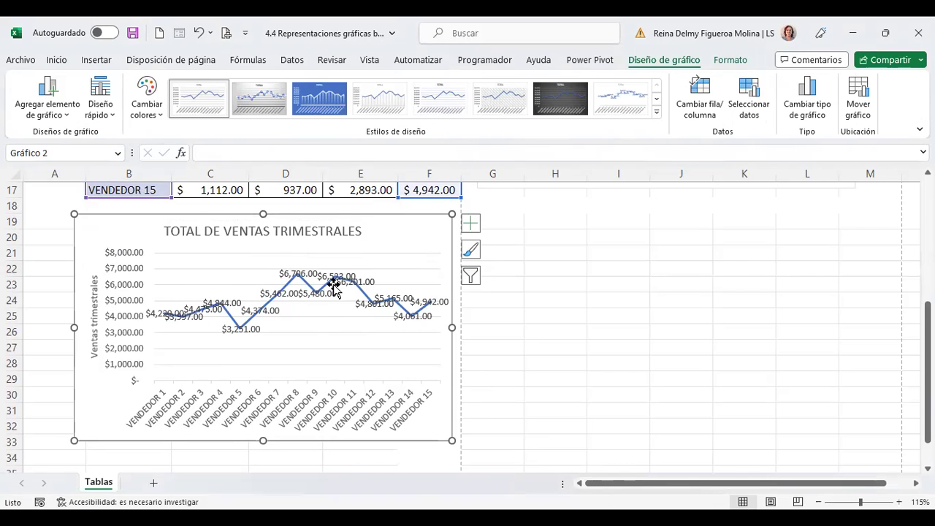
{"action": "left_click", "coordinate": [69, 115]}
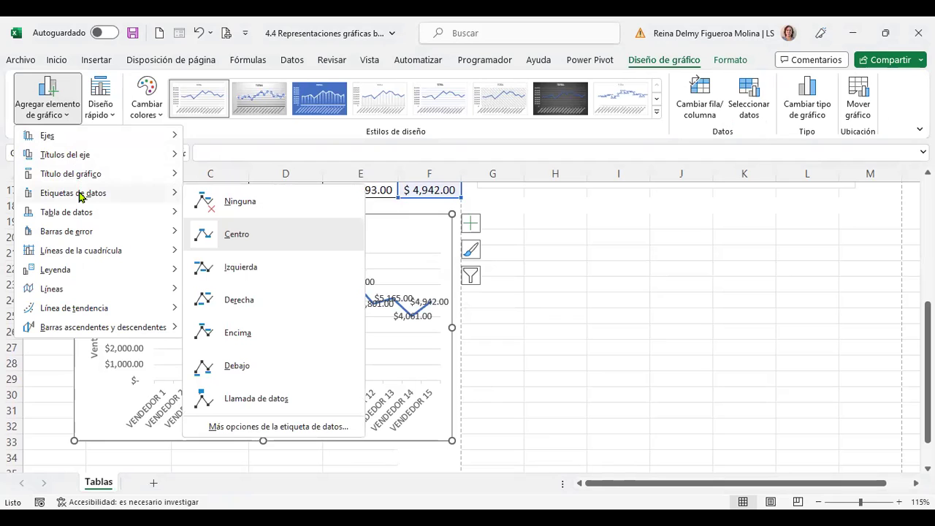
{"action": "left_click", "coordinate": [243, 268]}
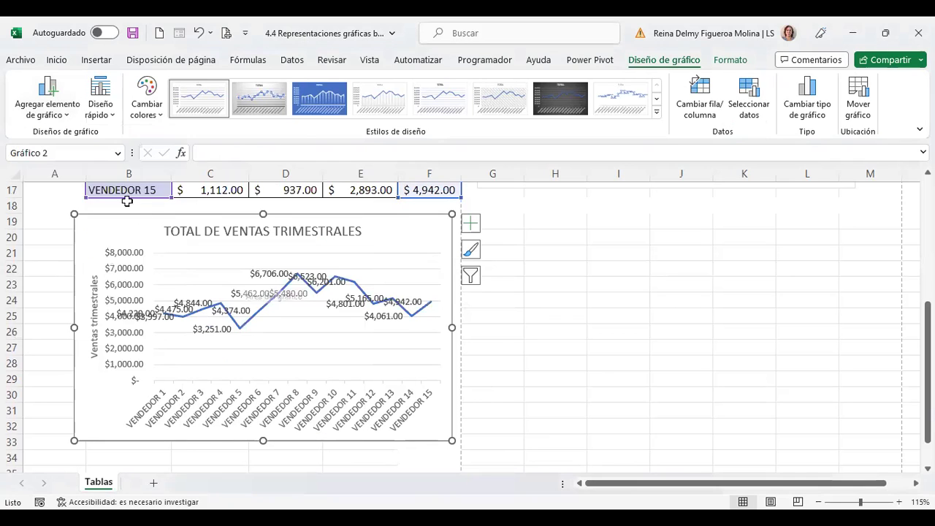
{"action": "left_click", "coordinate": [51, 108]}
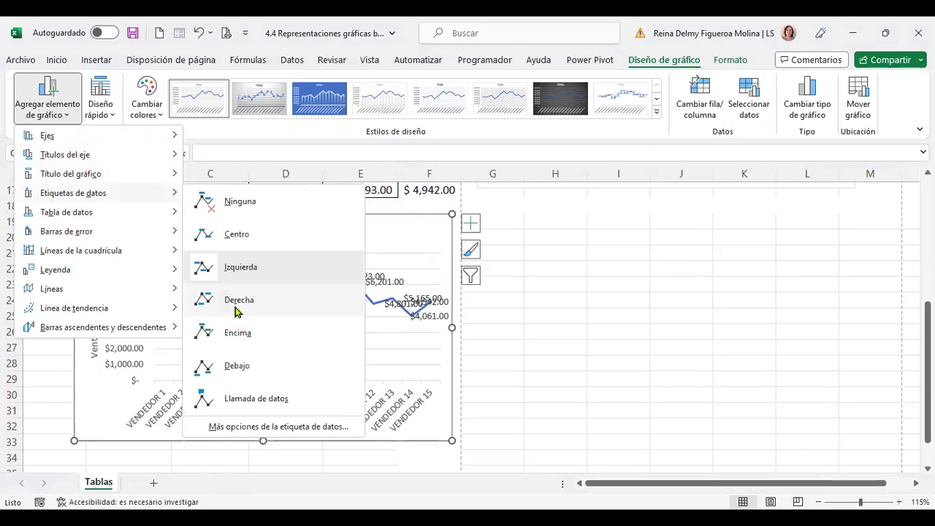
{"action": "mouse_move", "coordinate": [73, 193]}
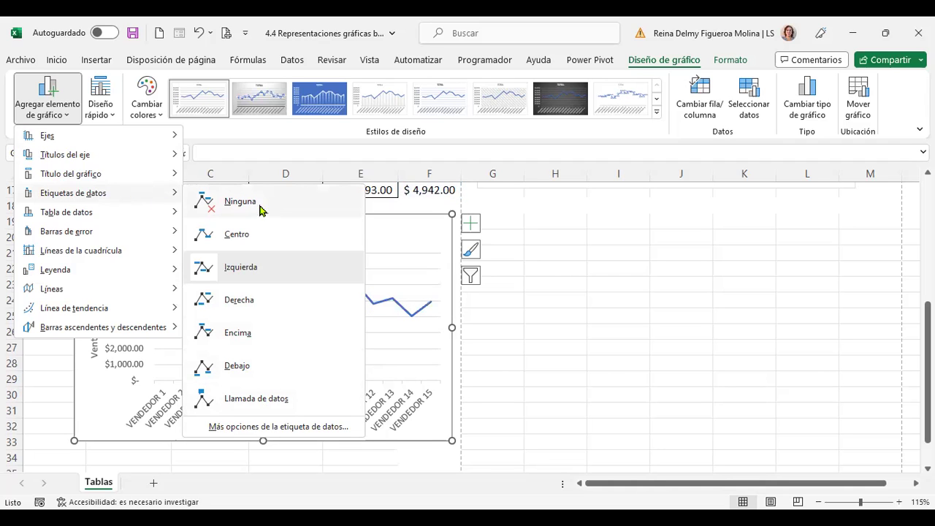
- Remove all data labels and move the chart to a new sheet named Gráfico1
{"action": "left_click", "coordinate": [248, 201]}
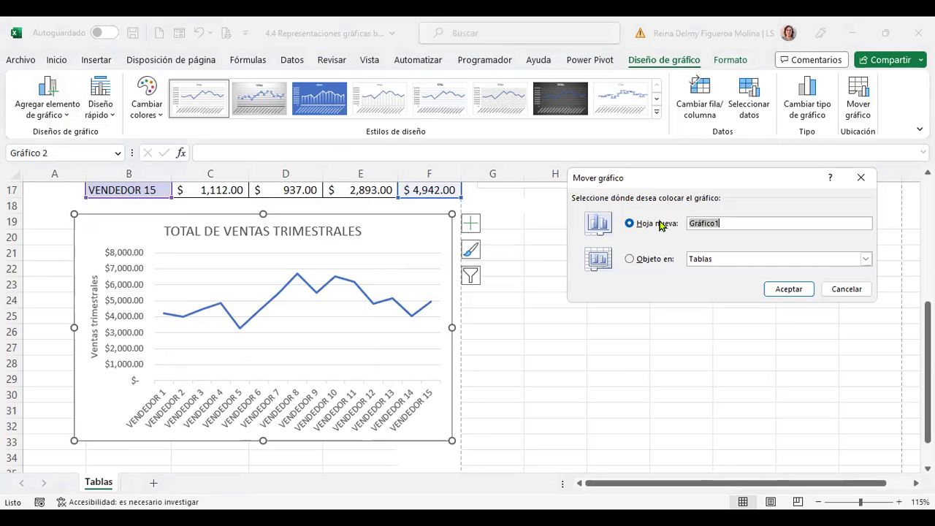
{"action": "left_click", "coordinate": [789, 291]}
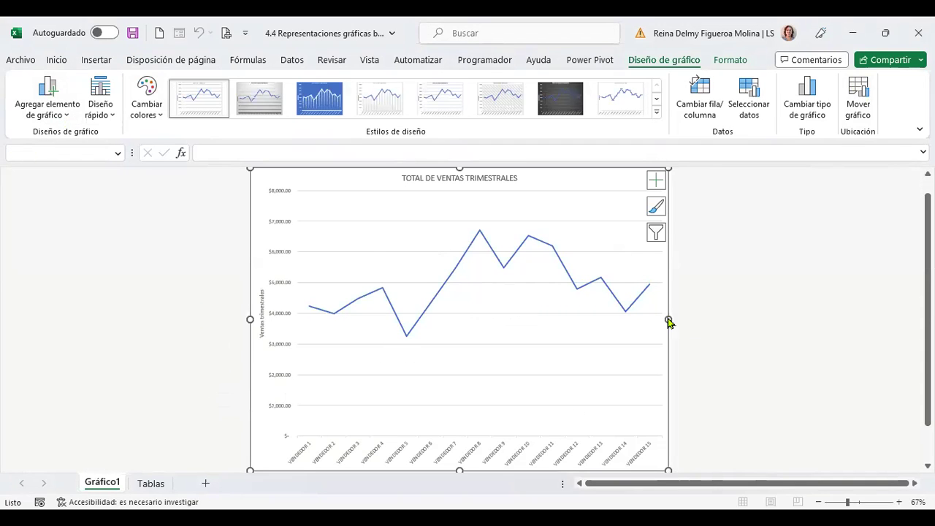
- Add data labels positioned left of each point on the Gráfico1 chart
{"action": "left_click", "coordinate": [62, 113]}
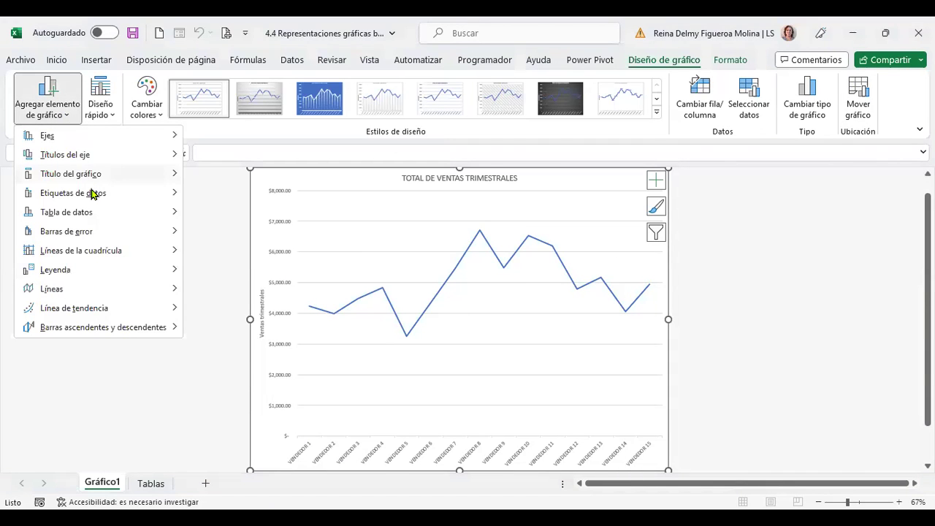
{"action": "mouse_move", "coordinate": [73, 193]}
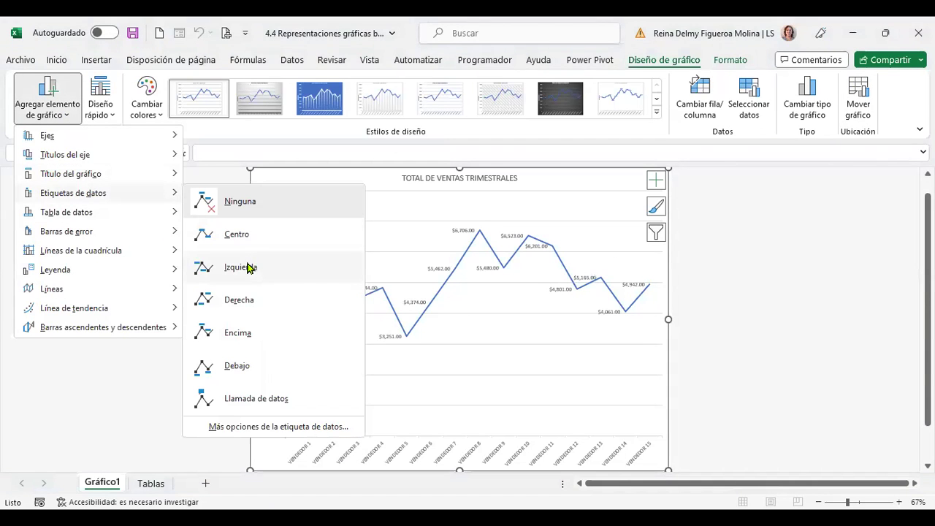
{"action": "left_click", "coordinate": [247, 267]}
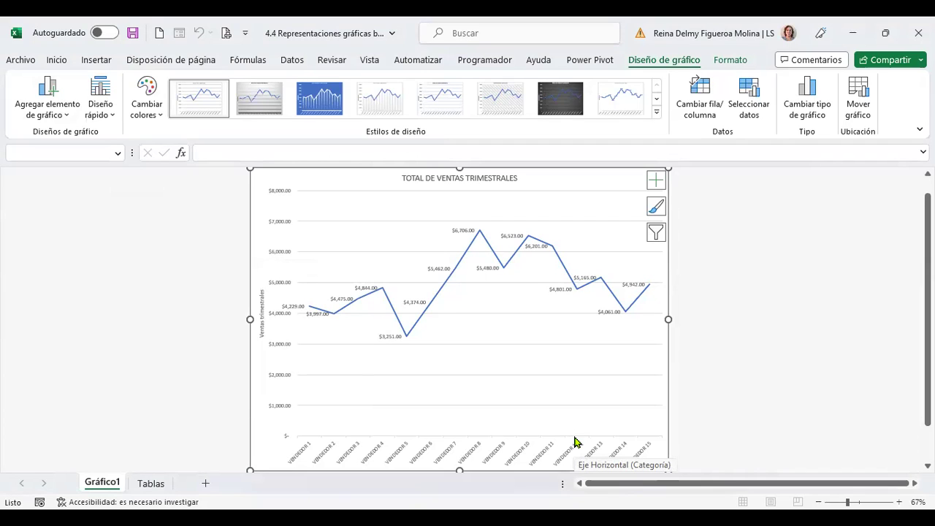
{"action": "left_click", "coordinate": [64, 117]}
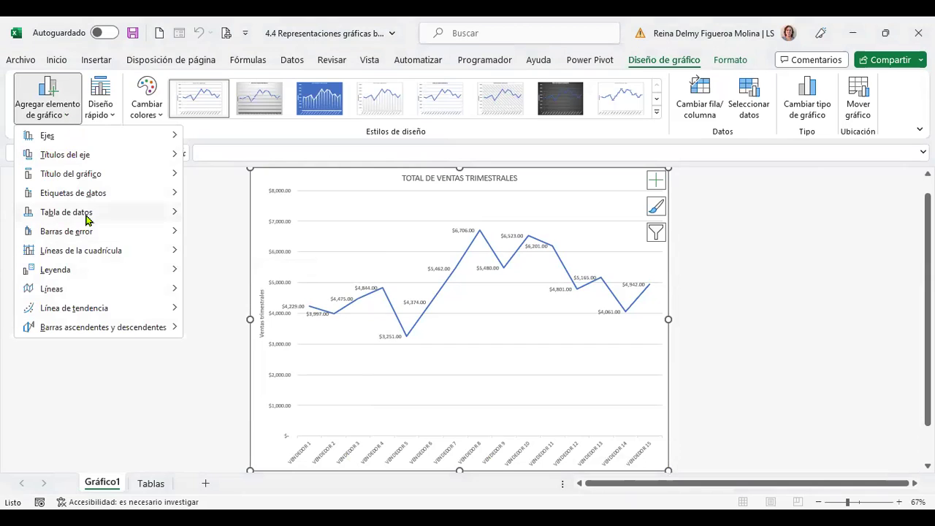
{"action": "mouse_move", "coordinate": [67, 212]}
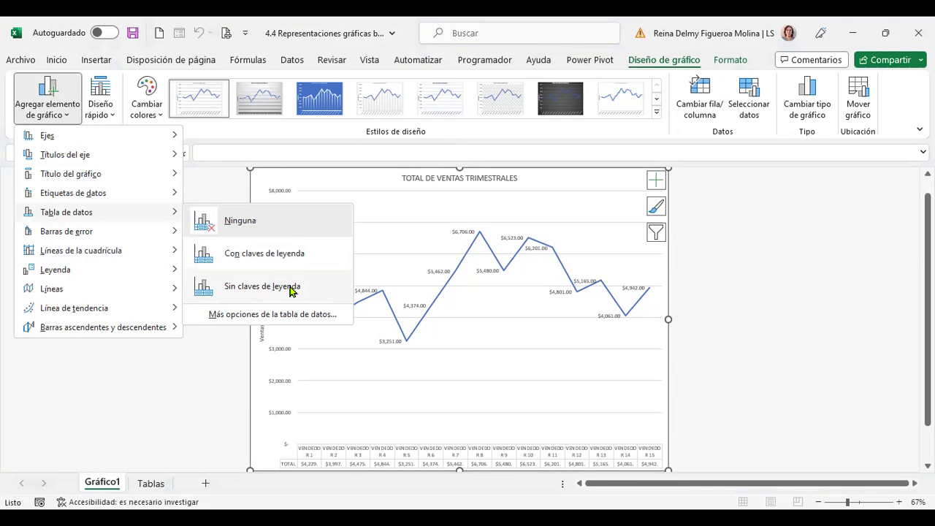
- Add a data table without legend keys listing each vendor's TOTAL beneath the chart
{"action": "left_click", "coordinate": [290, 290]}
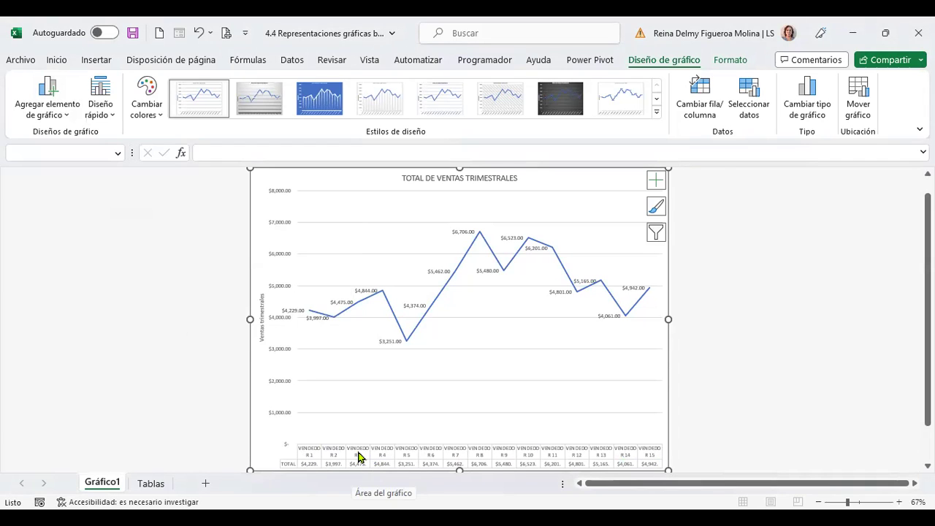
{"action": "left_click", "coordinate": [62, 117]}
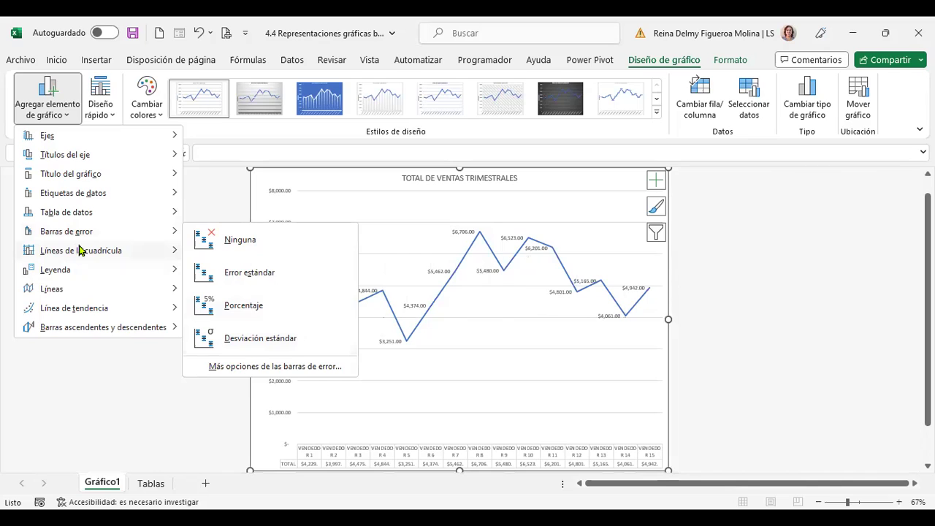
{"action": "mouse_move", "coordinate": [81, 250]}
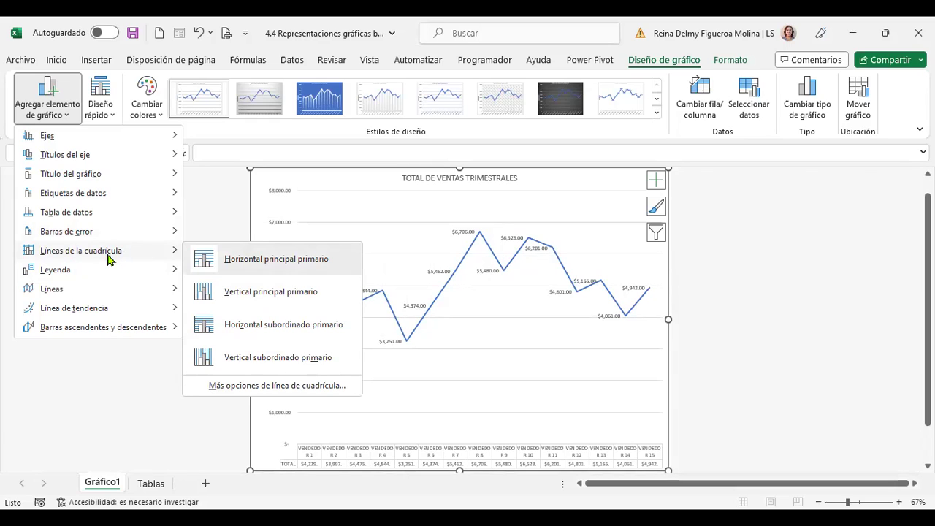
- Turn off the primary horizontal major gridlines behind the sales line
{"action": "left_click", "coordinate": [244, 259]}
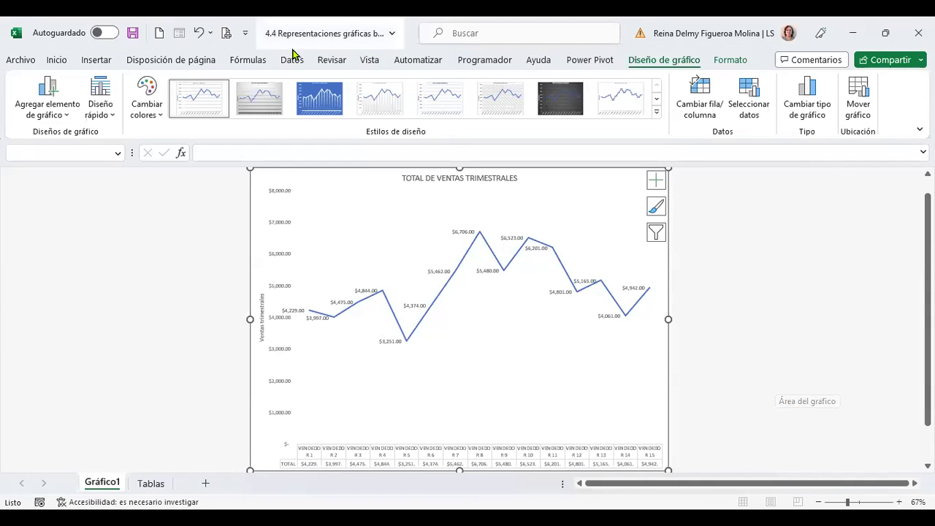
{"action": "left_click", "coordinate": [65, 122]}
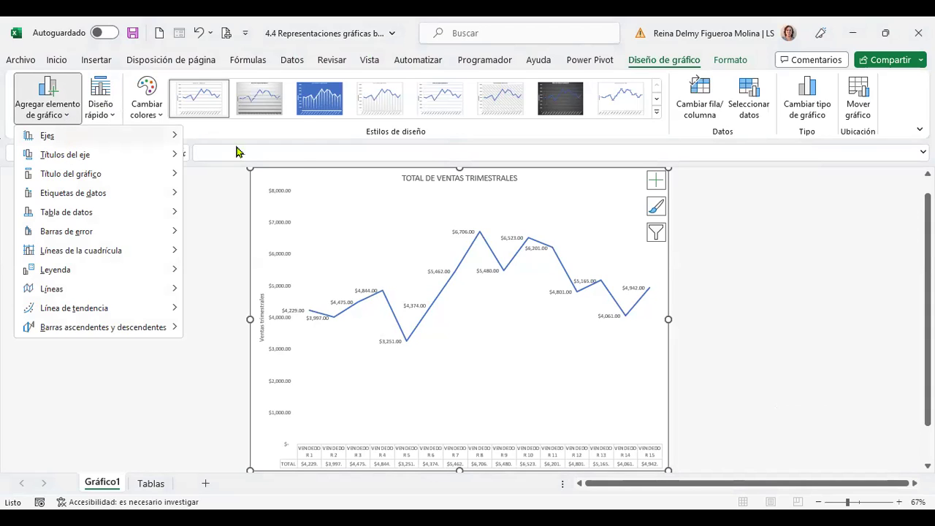
- Toggle the primary vertical axis and keep the TOTAL legend on the right
{"action": "mouse_move", "coordinate": [47, 135]}
{"action": "left_click", "coordinate": [251, 176]}
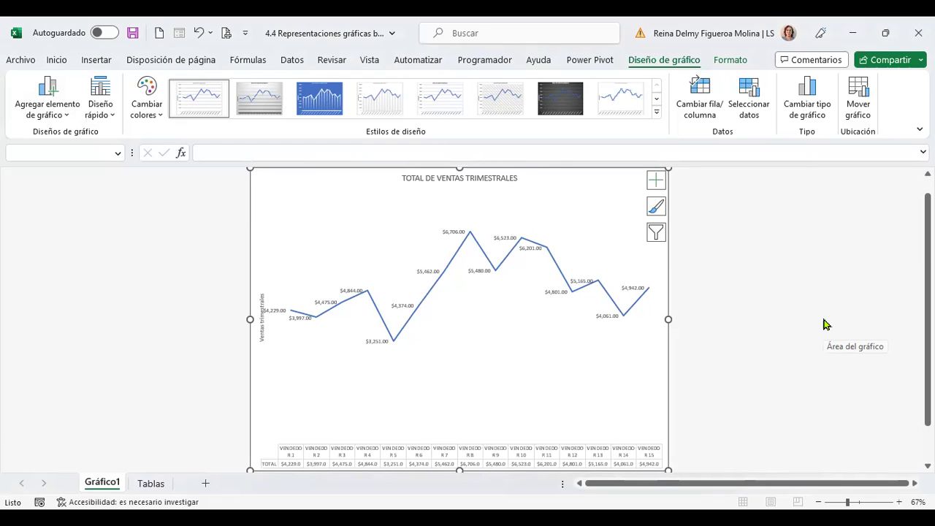
{"action": "left_click", "coordinate": [66, 121]}
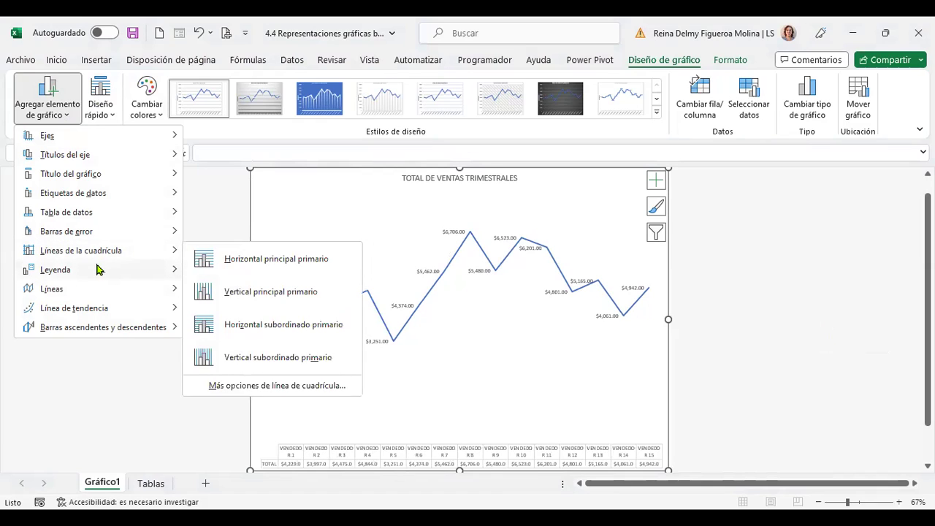
{"action": "mouse_move", "coordinate": [55, 269]}
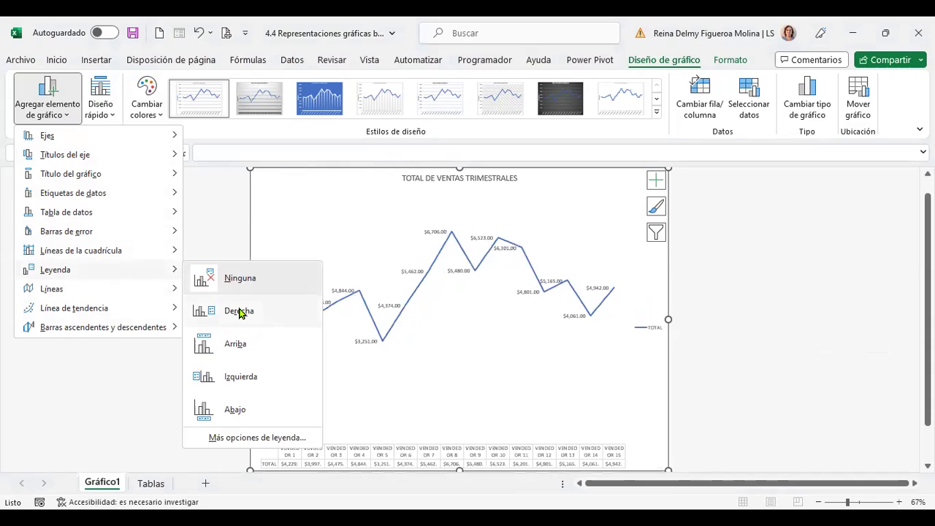
{"action": "left_click", "coordinate": [687, 346]}
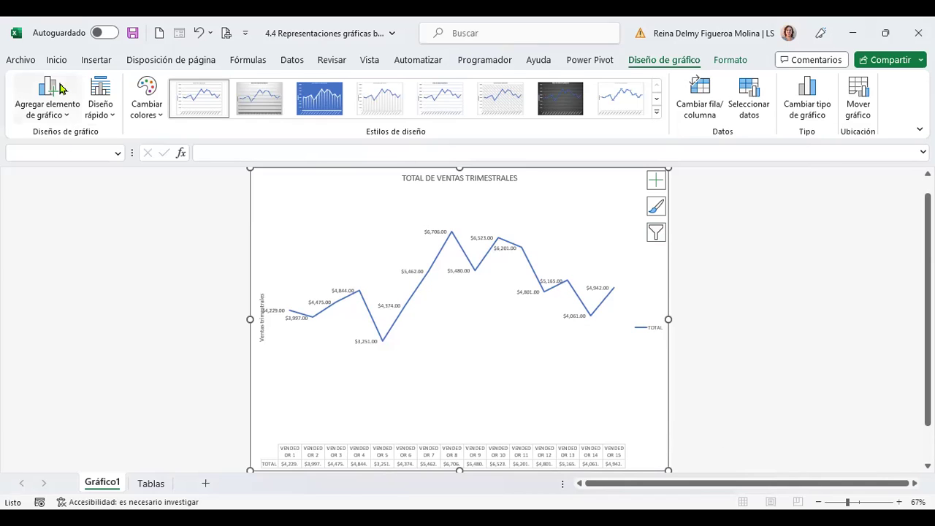
- Position the value labels to the right of each point and remove the TOTAL legend
{"action": "left_click", "coordinate": [47, 108]}
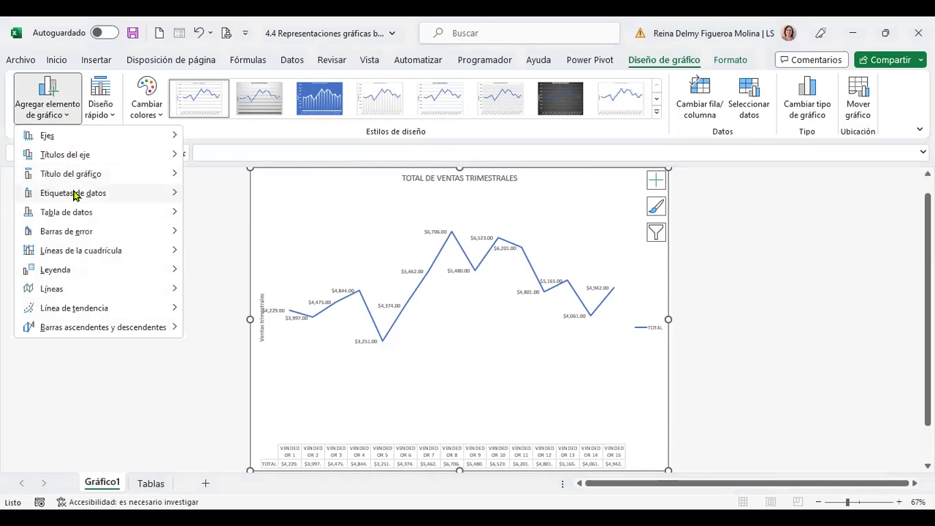
{"action": "mouse_move", "coordinate": [73, 192]}
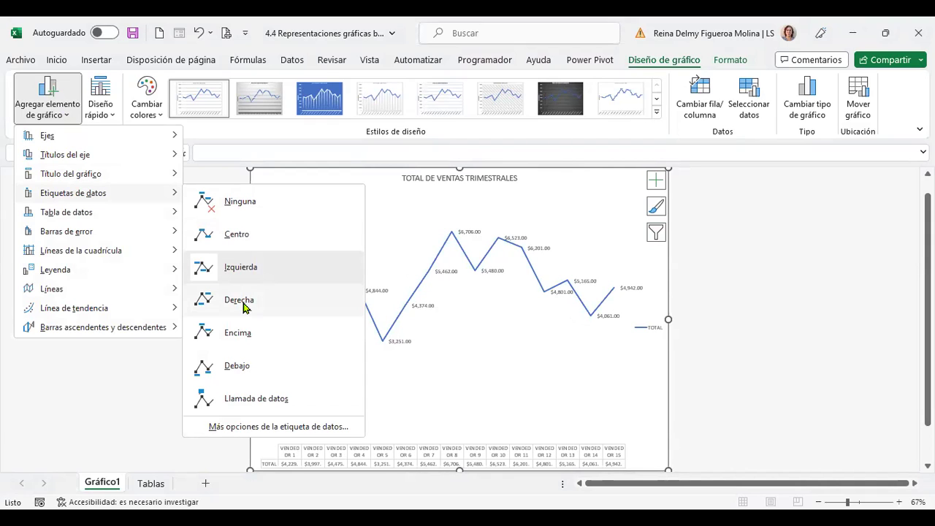
{"action": "left_click", "coordinate": [243, 302]}
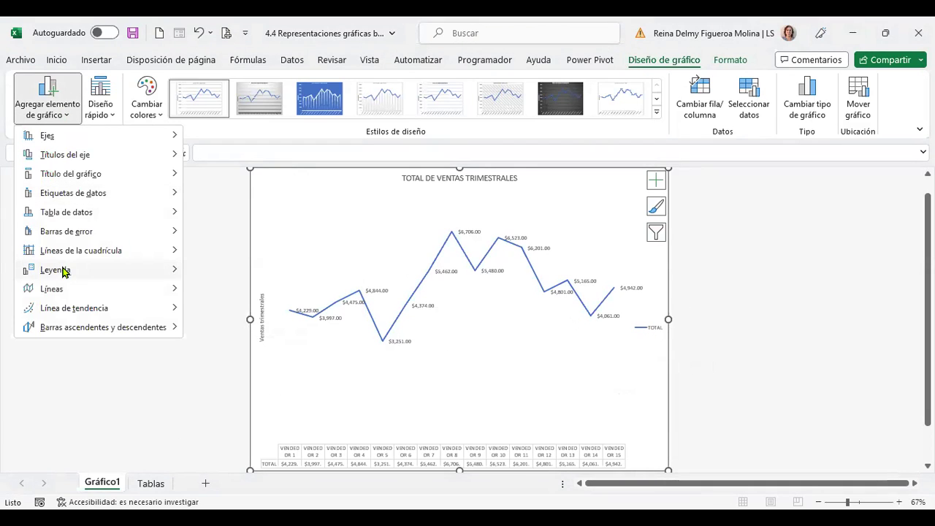
{"action": "mouse_move", "coordinate": [56, 269]}
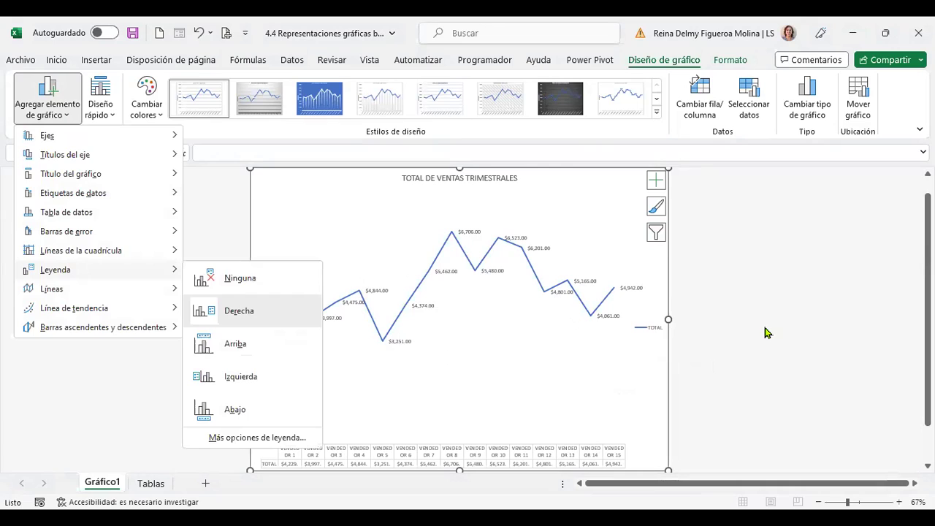
{"action": "left_click", "coordinate": [765, 333]}
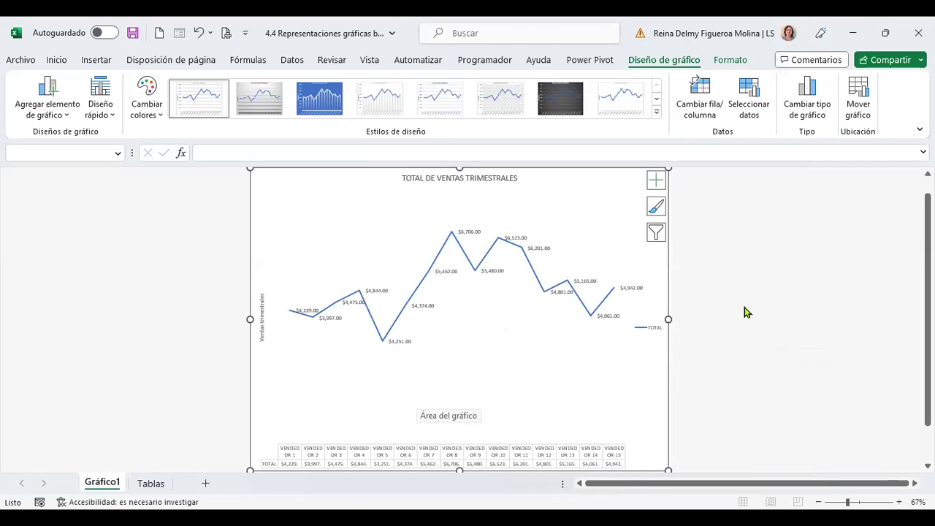
{"action": "left_click", "coordinate": [66, 113]}
{"action": "mouse_move", "coordinate": [54, 269]}
{"action": "left_click", "coordinate": [236, 281]}
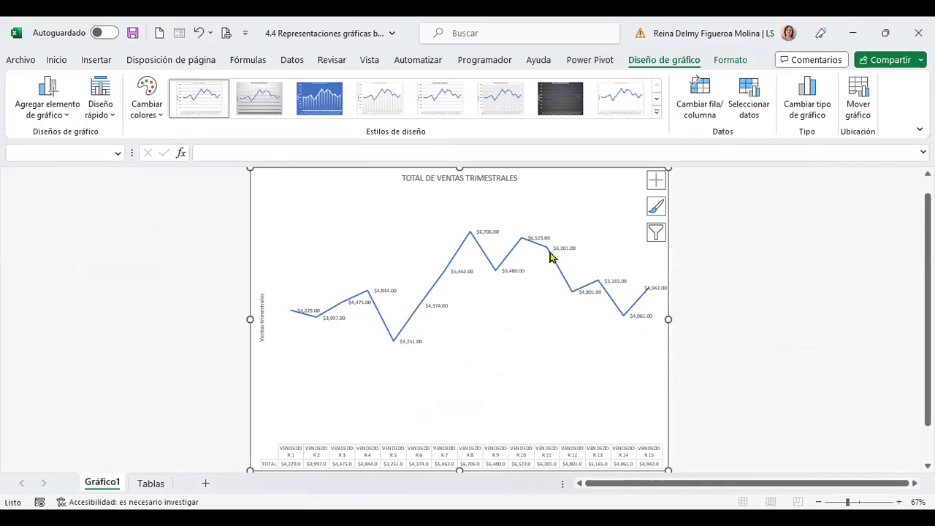
- Remove the data table below the chart, leaving plain vendor labels on the horizontal axis
{"action": "left_click", "coordinate": [67, 124]}
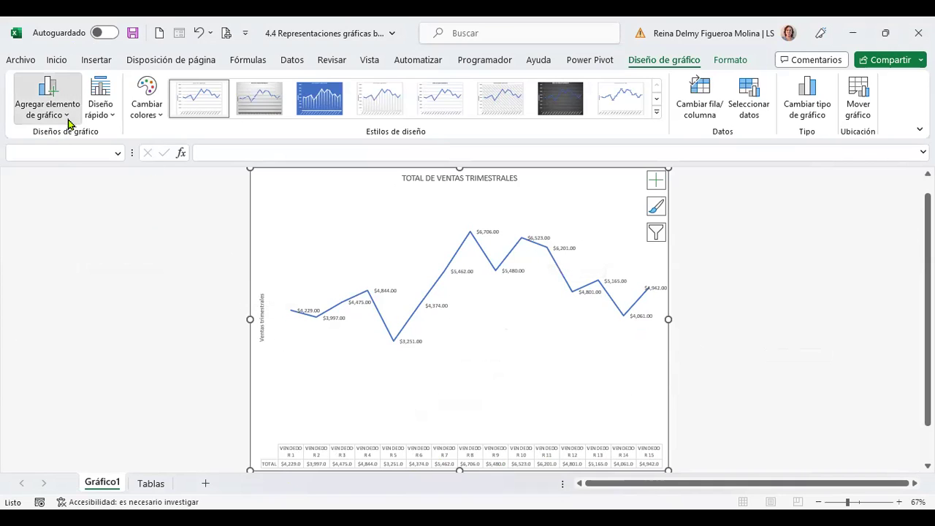
{"action": "mouse_move", "coordinate": [67, 212]}
{"action": "left_click", "coordinate": [290, 227]}
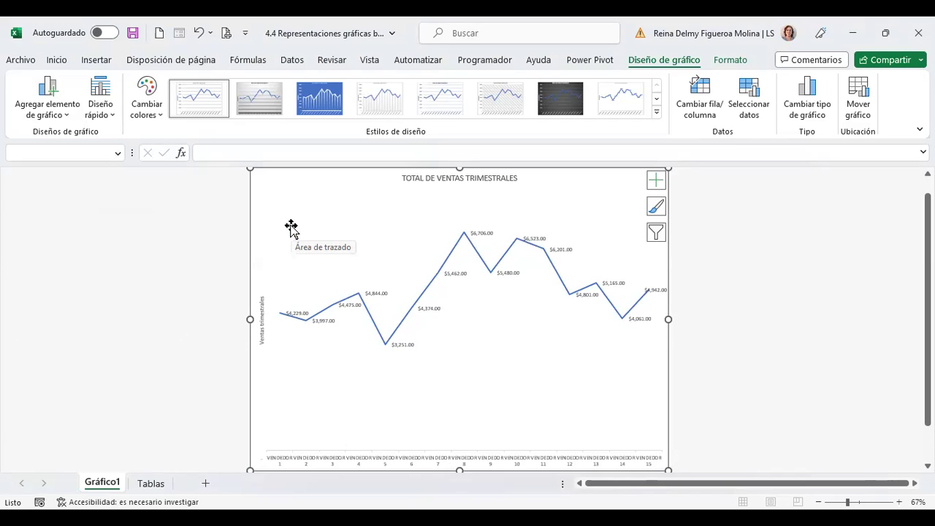
{"action": "left_click", "coordinate": [66, 117]}
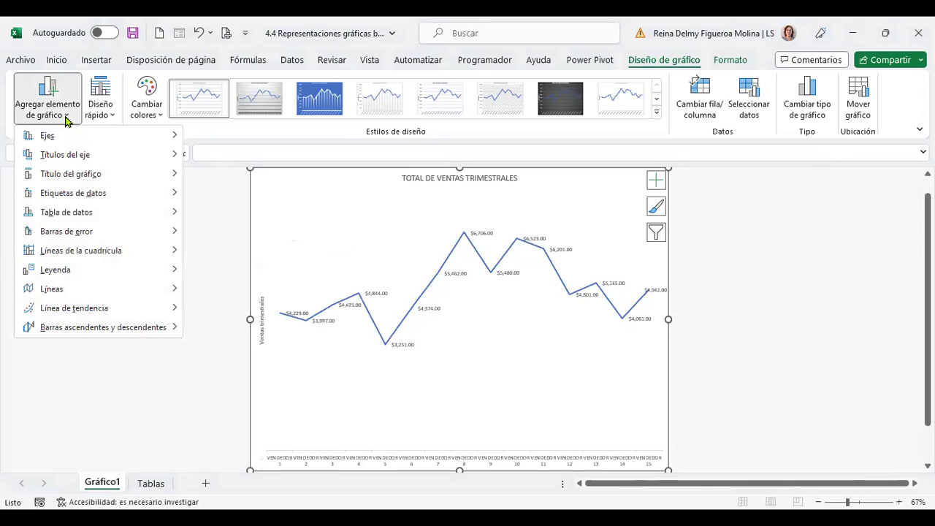
{"action": "mouse_move", "coordinate": [52, 288]}
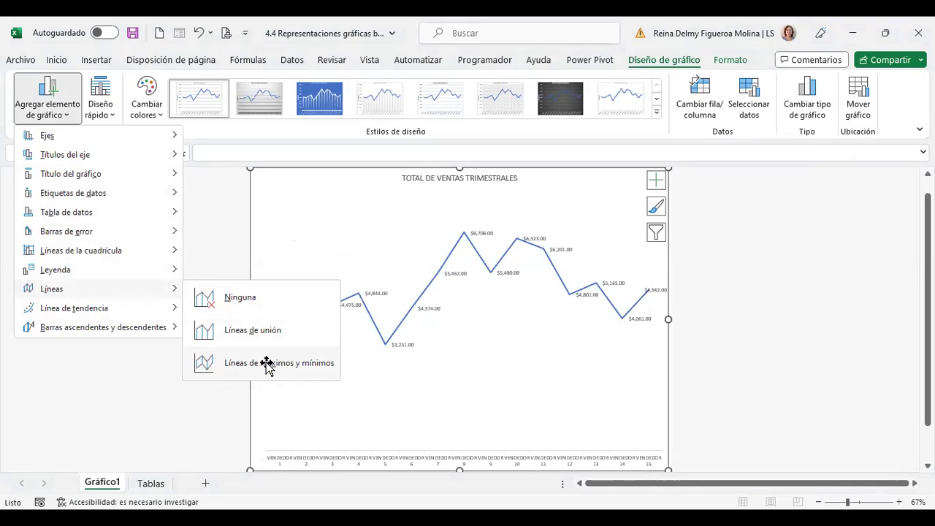
{"action": "left_click", "coordinate": [267, 363]}
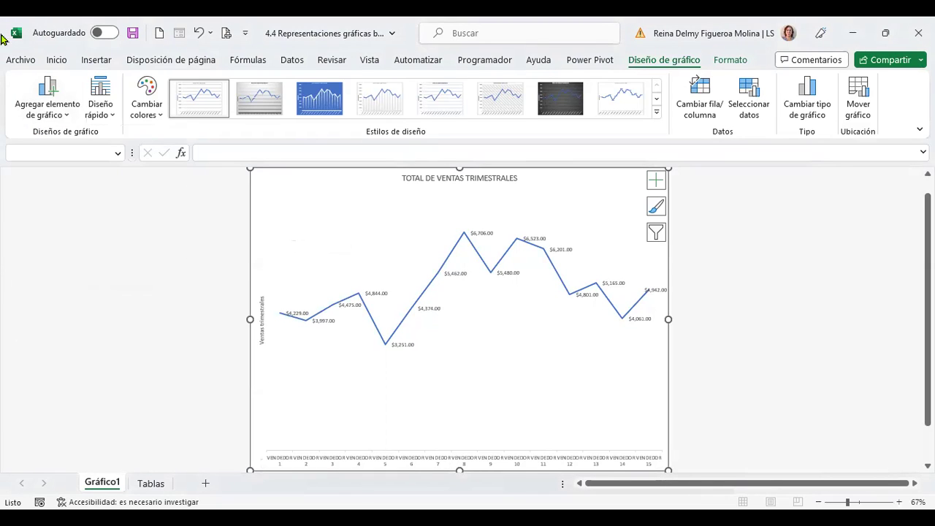
{"action": "left_click", "coordinate": [65, 119]}
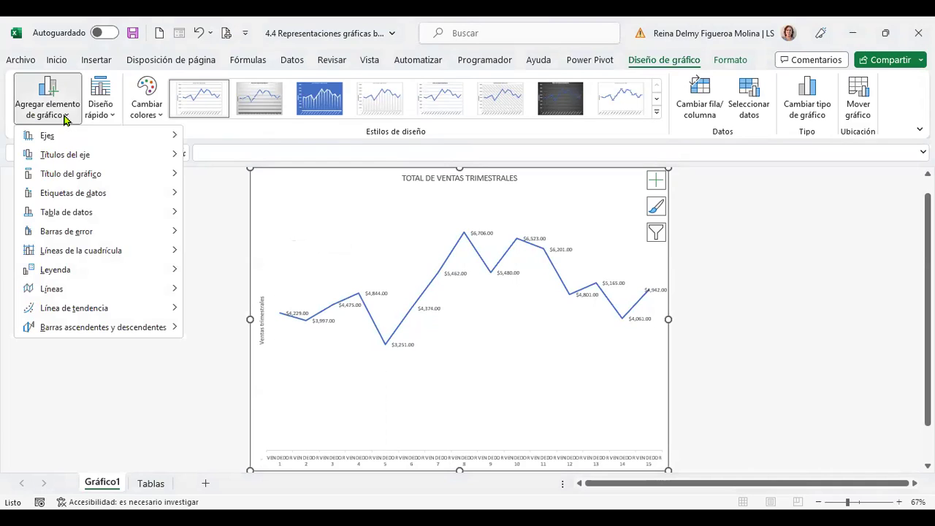
{"action": "mouse_move", "coordinate": [73, 307]}
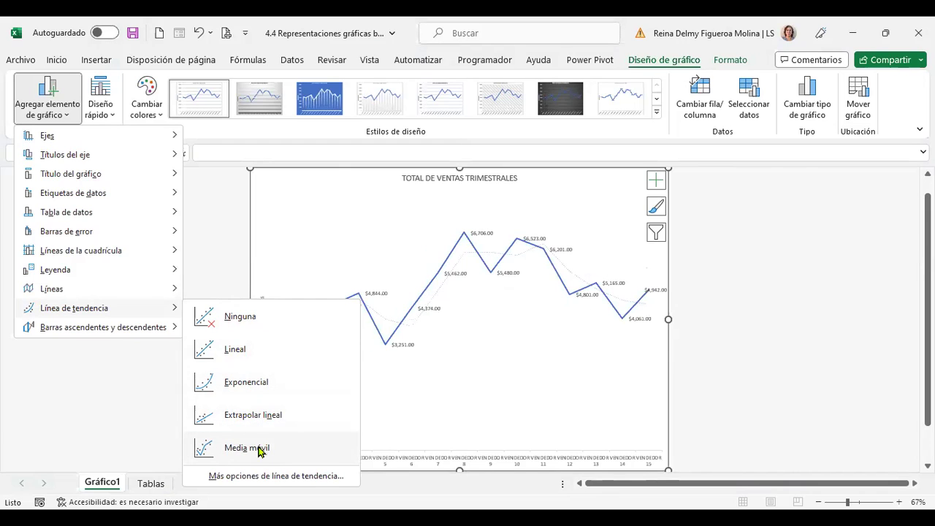
- Add a dotted linear trendline to the quarterly sales line
{"action": "left_click", "coordinate": [235, 351]}
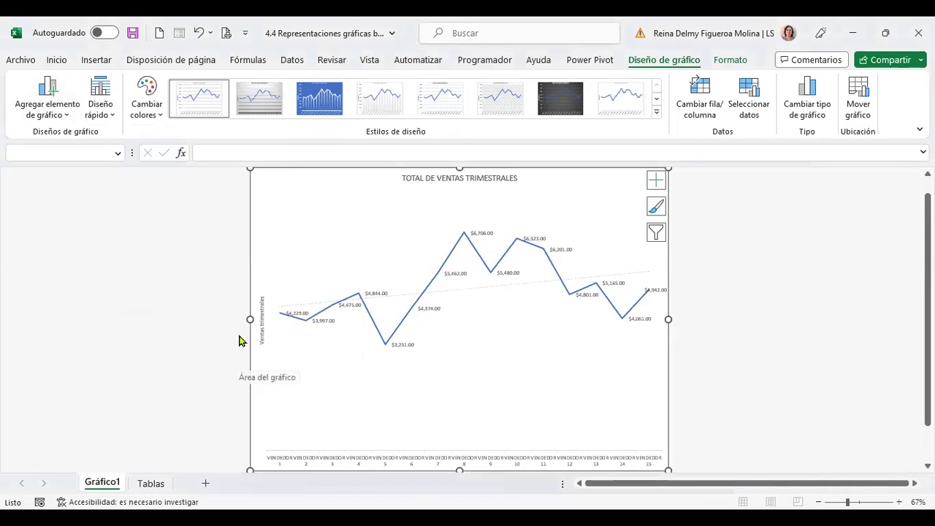
{"action": "left_click", "coordinate": [64, 109]}
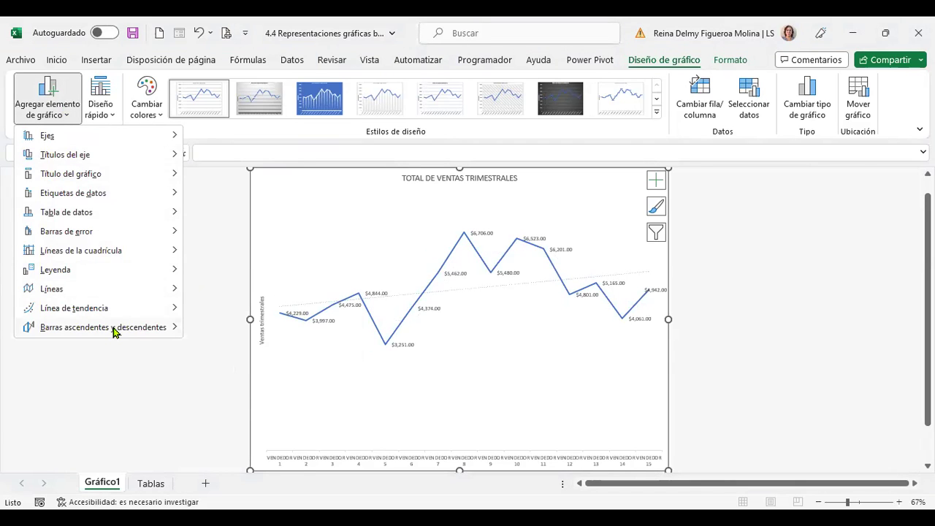
{"action": "mouse_move", "coordinate": [103, 327]}
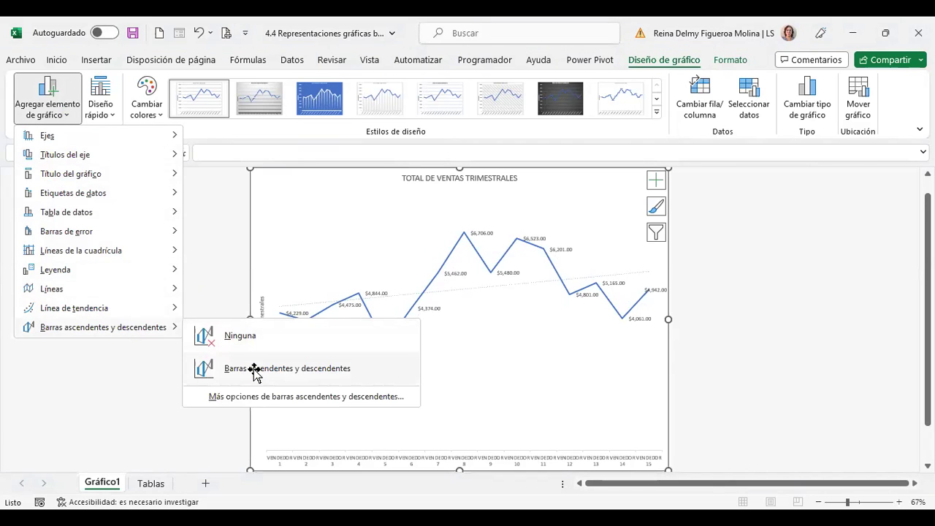
{"action": "left_click", "coordinate": [256, 373]}
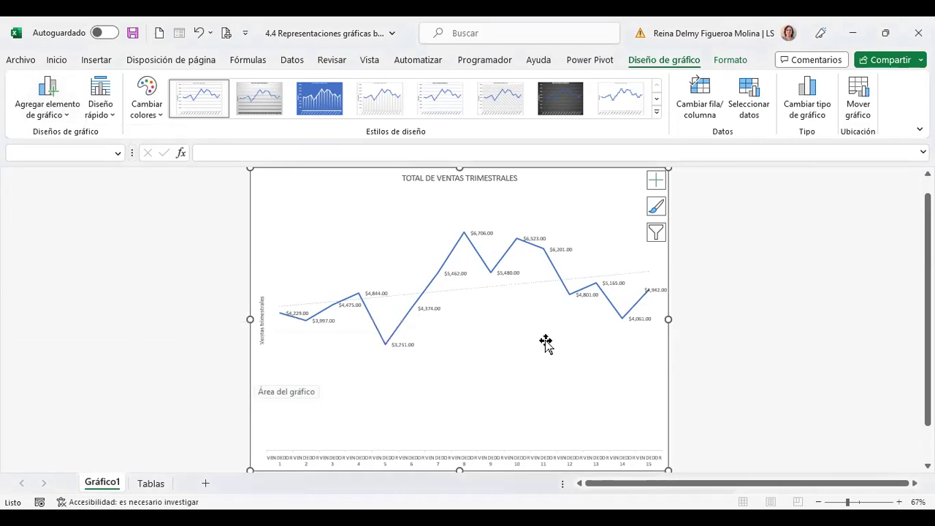
{"action": "left_click", "coordinate": [60, 124]}
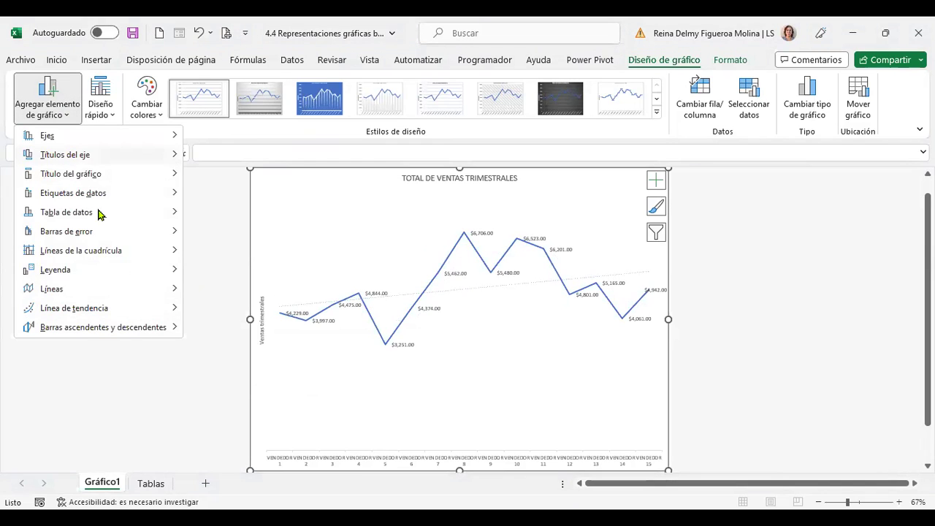
{"action": "mouse_move", "coordinate": [66, 212]}
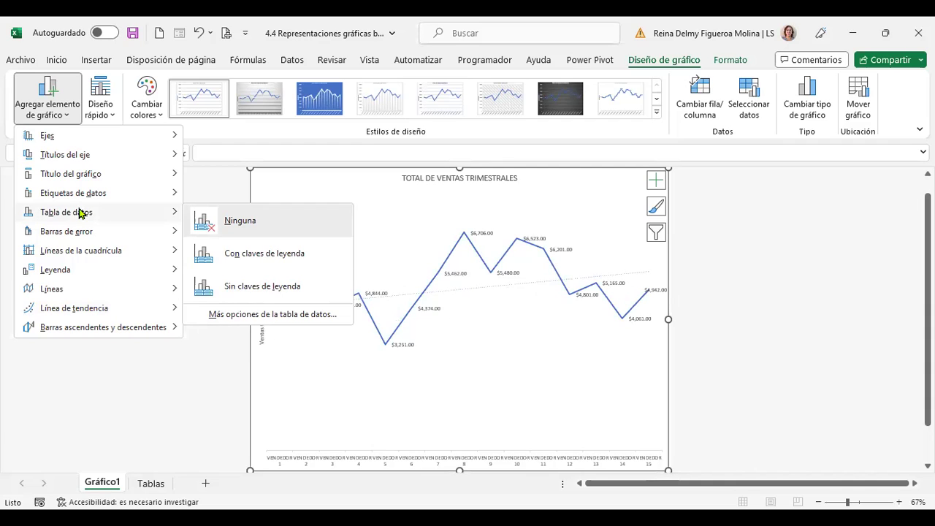
- Apply a quick layout and delete the legend beneath the chart title
{"action": "left_click", "coordinate": [111, 114]}
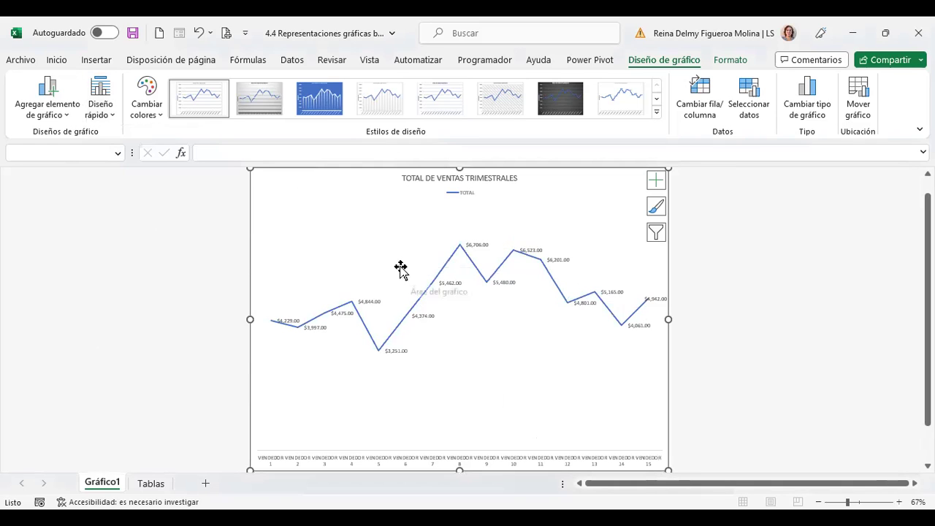
{"action": "left_click", "coordinate": [466, 195]}
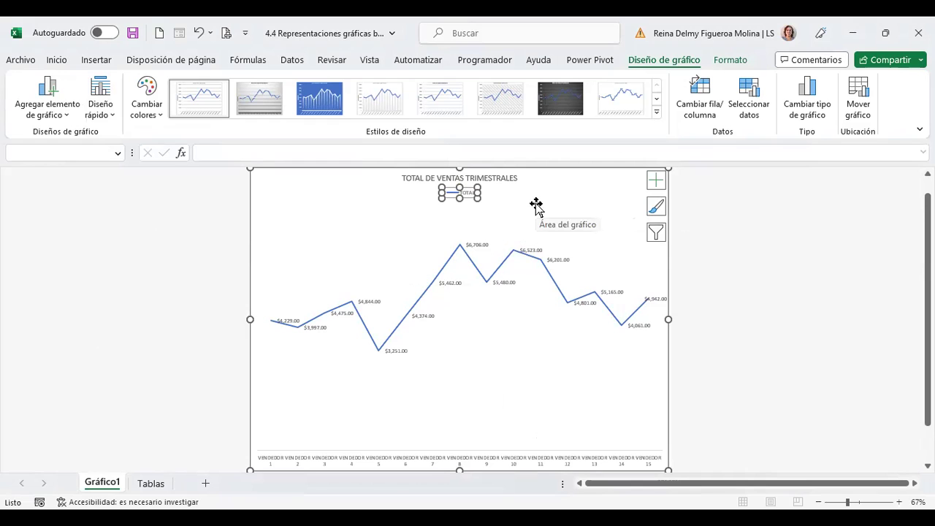
{"action": "key", "text": "Delete"}
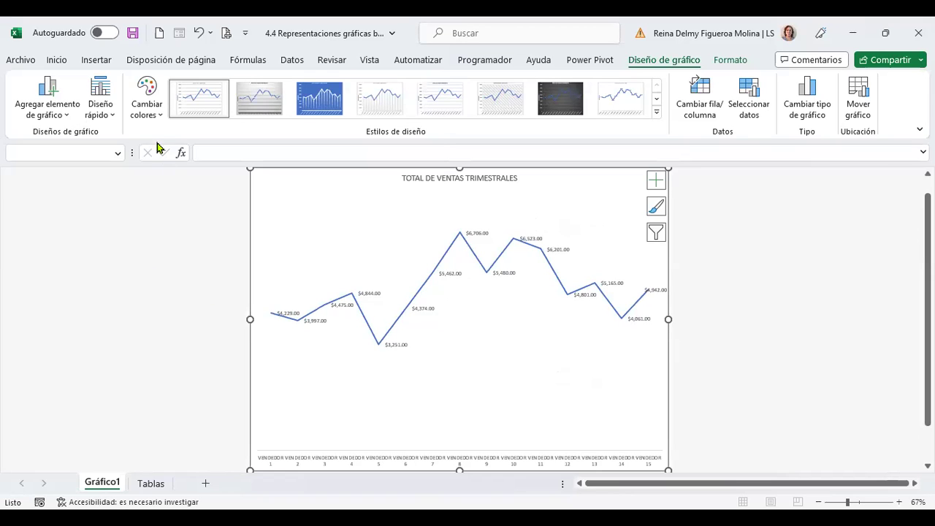
- After trying orange and blue monochrome palettes, recolour the sales line with the gold monochromatic palette
{"action": "left_click", "coordinate": [154, 119]}
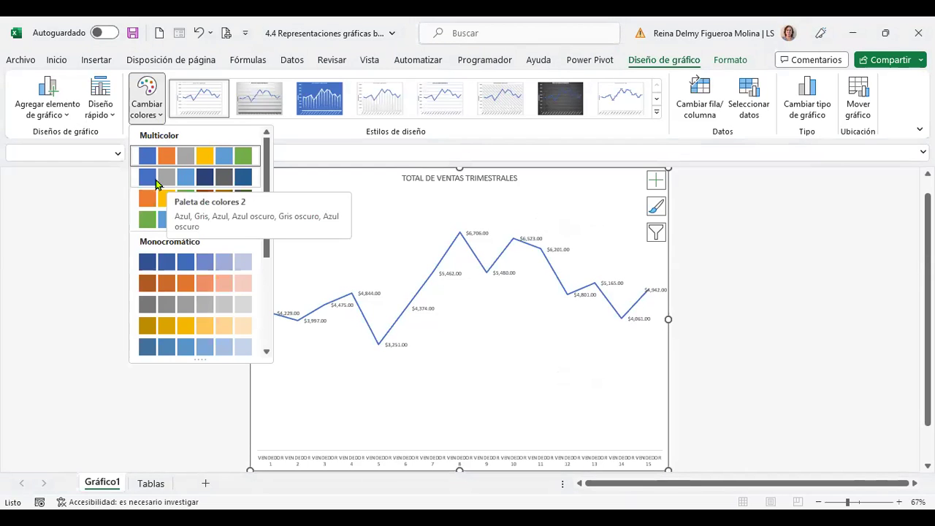
{"action": "left_click", "coordinate": [153, 119]}
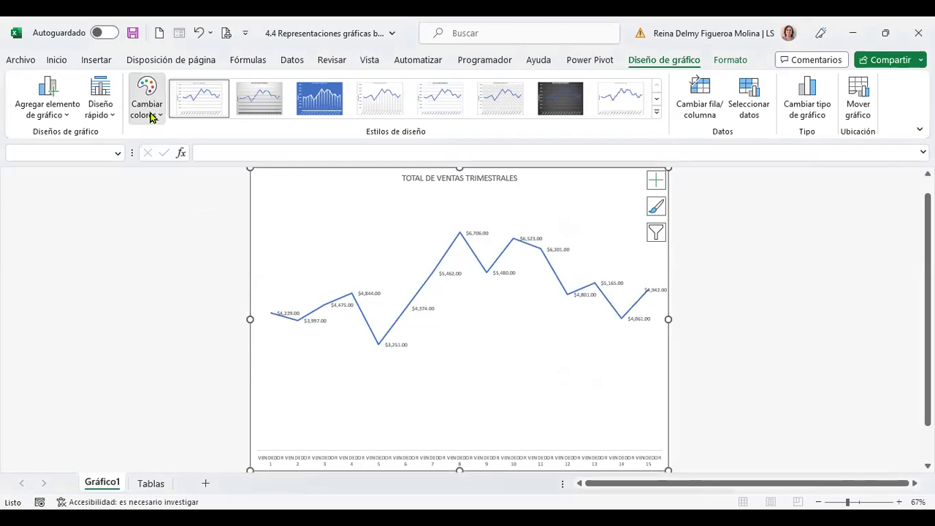
{"action": "left_click", "coordinate": [151, 118]}
{"action": "left_click", "coordinate": [166, 199]}
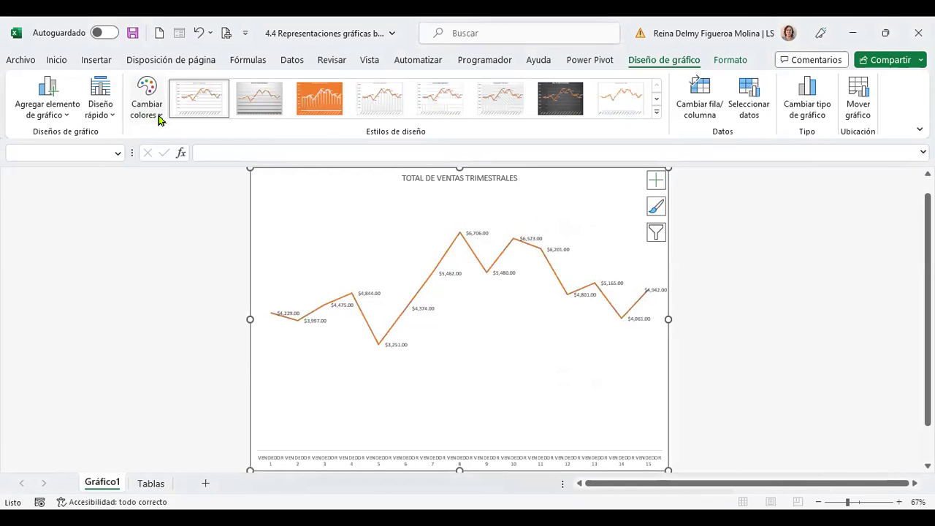
{"action": "left_click", "coordinate": [160, 119]}
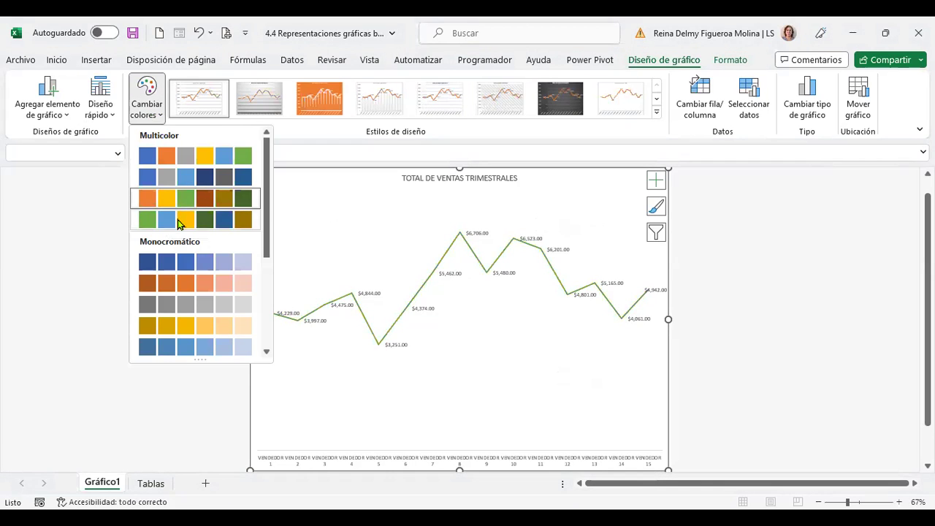
{"action": "left_click", "coordinate": [158, 117]}
{"action": "left_click", "coordinate": [159, 117]}
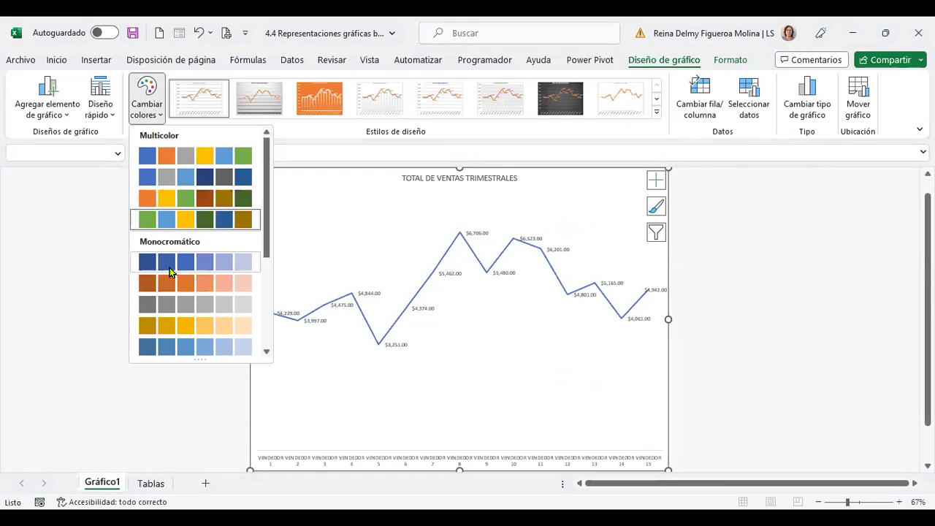
{"action": "left_click", "coordinate": [171, 271]}
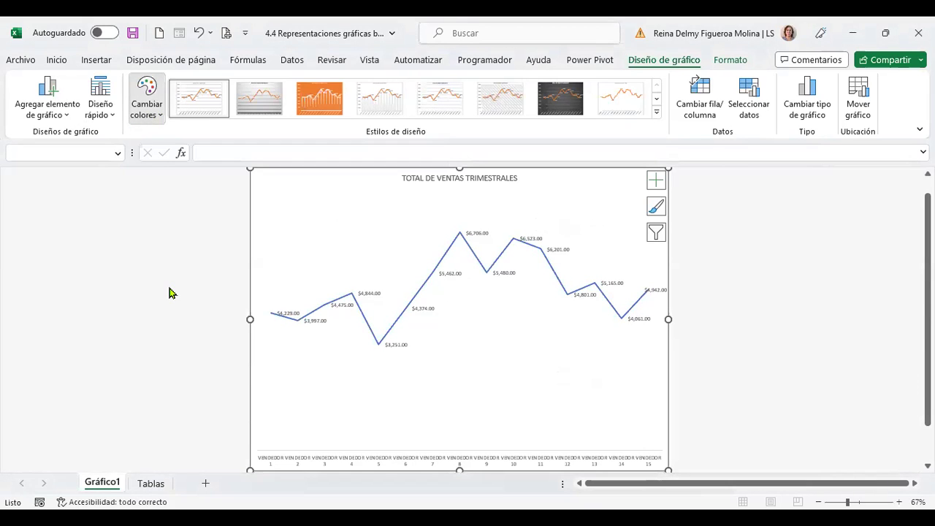
{"action": "left_click", "coordinate": [153, 113]}
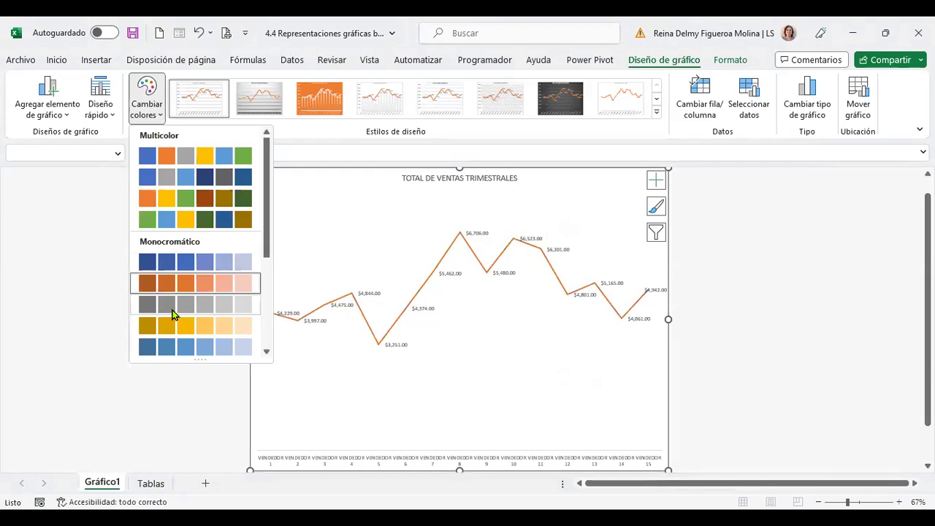
{"action": "left_click", "coordinate": [171, 307]}
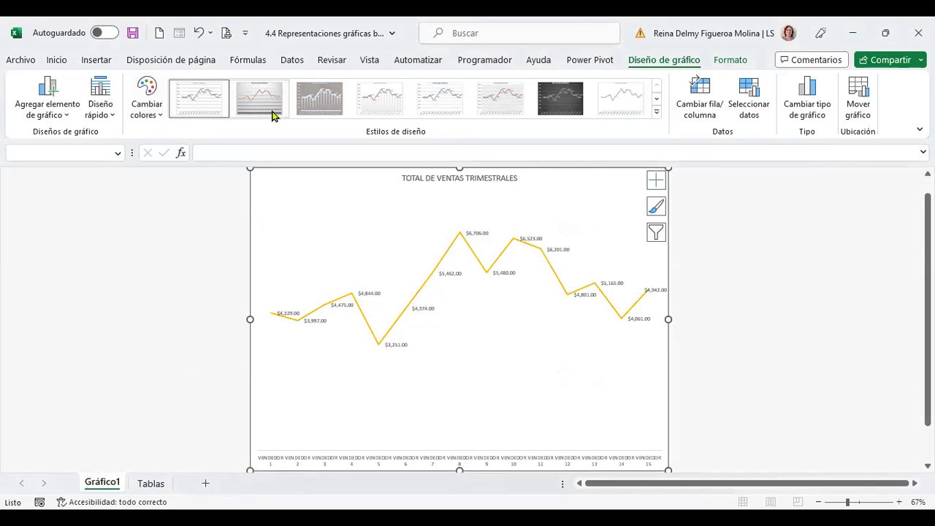
- Apply chart Style 10 for a dark grey background with a glowing gold line
{"action": "left_click", "coordinate": [656, 113]}
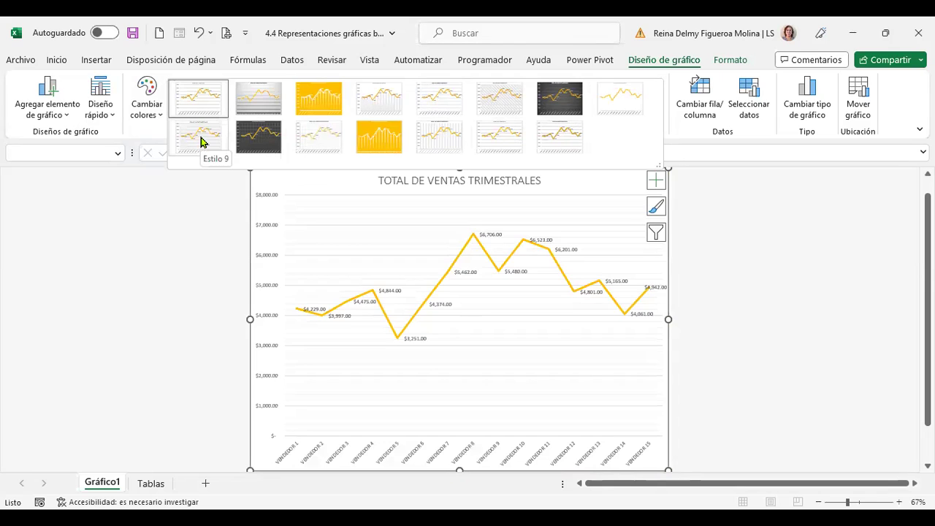
{"action": "left_click", "coordinate": [258, 136]}
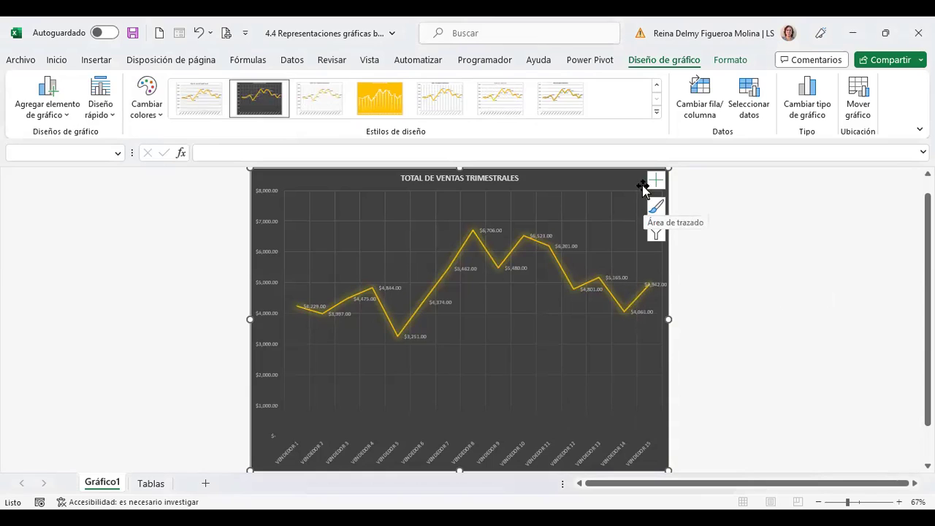
- Switch rows and columns so TOTAL plots across VENDEDOR 1 to VENDEDOR 15, then open Select Data
{"action": "left_click", "coordinate": [711, 117]}
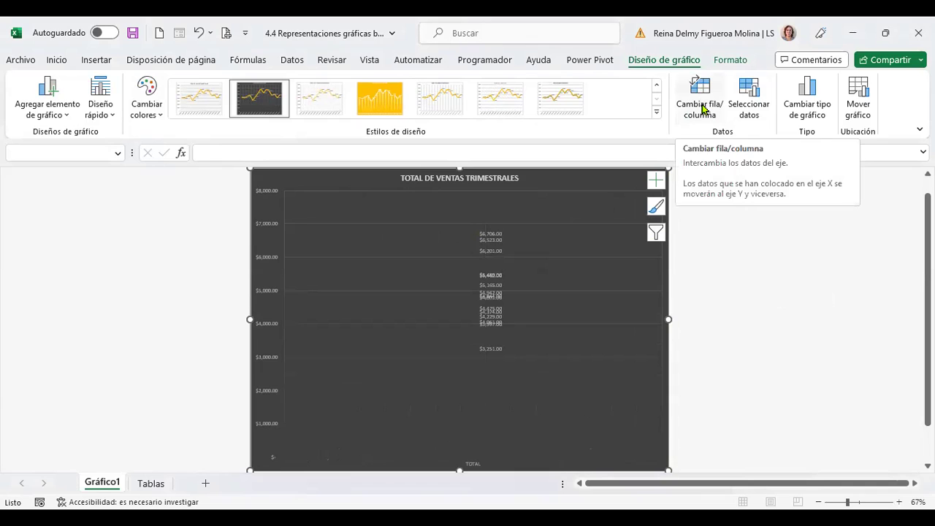
{"action": "left_click", "coordinate": [702, 110]}
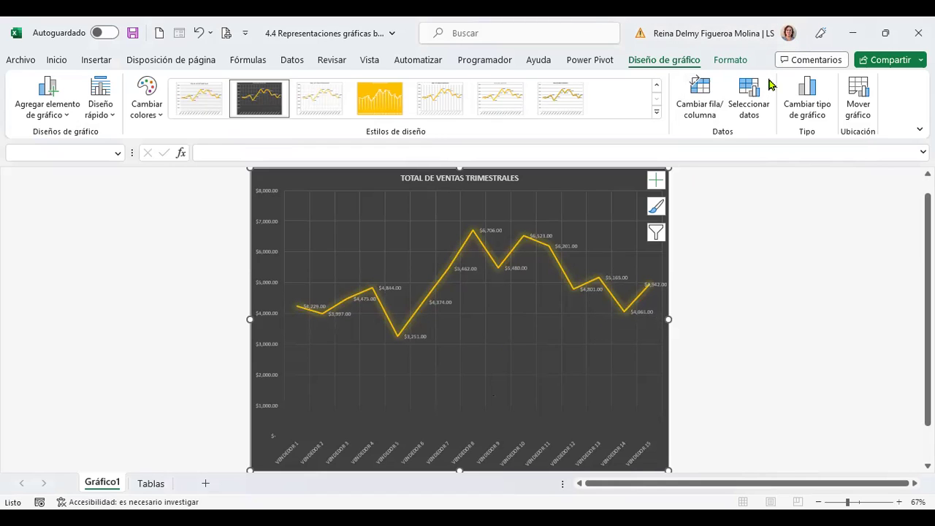
{"action": "left_click", "coordinate": [752, 103]}
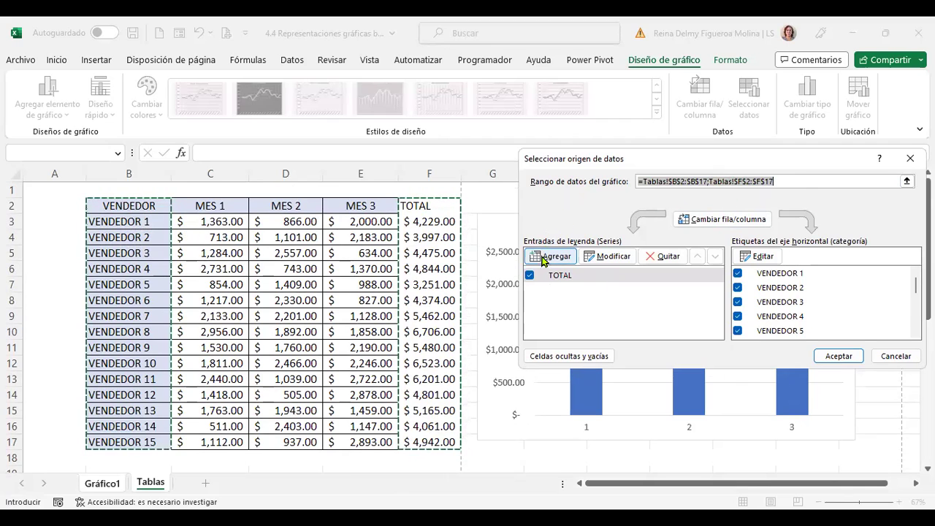
{"action": "scroll", "coordinate": [816, 299], "scroll_direction": "down", "scroll_amount": 3}
{"action": "scroll", "coordinate": [816, 299], "scroll_direction": "up", "scroll_amount": 3}
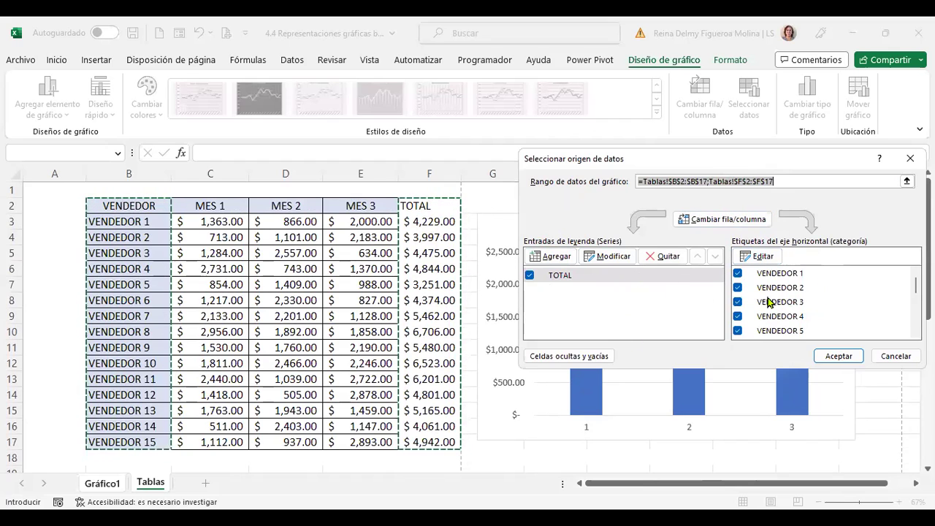
{"action": "scroll", "coordinate": [825, 301], "scroll_direction": "down", "scroll_amount": 2}
{"action": "scroll", "coordinate": [826, 302], "scroll_direction": "down", "scroll_amount": 2}
{"action": "scroll", "coordinate": [914, 288], "scroll_direction": "up", "scroll_amount": 4}
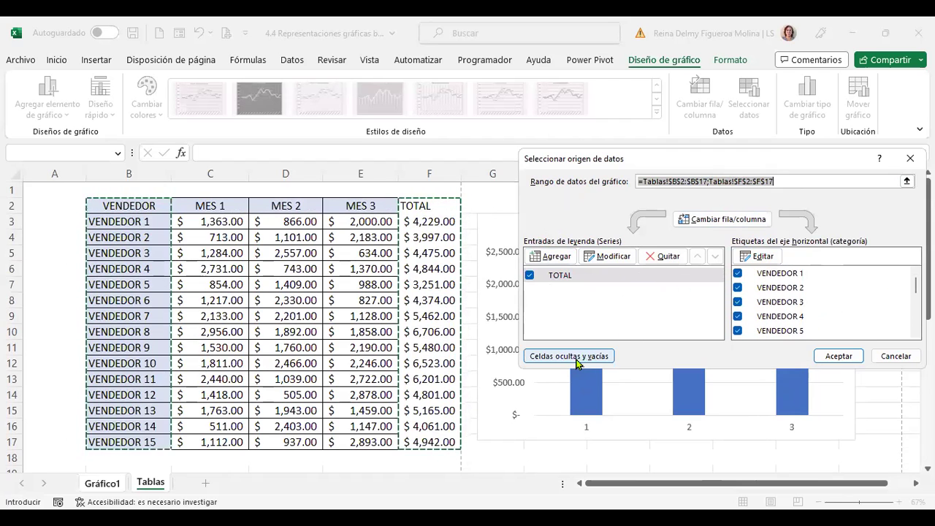
{"action": "left_click", "coordinate": [904, 356]}
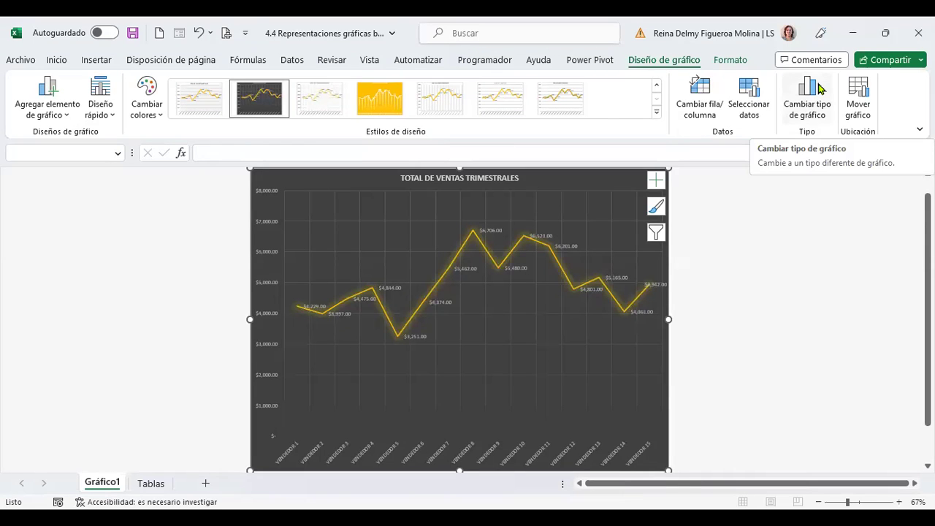
- Change the chart type to Pareto from the Recommended Charts list
{"action": "left_click", "coordinate": [820, 87]}
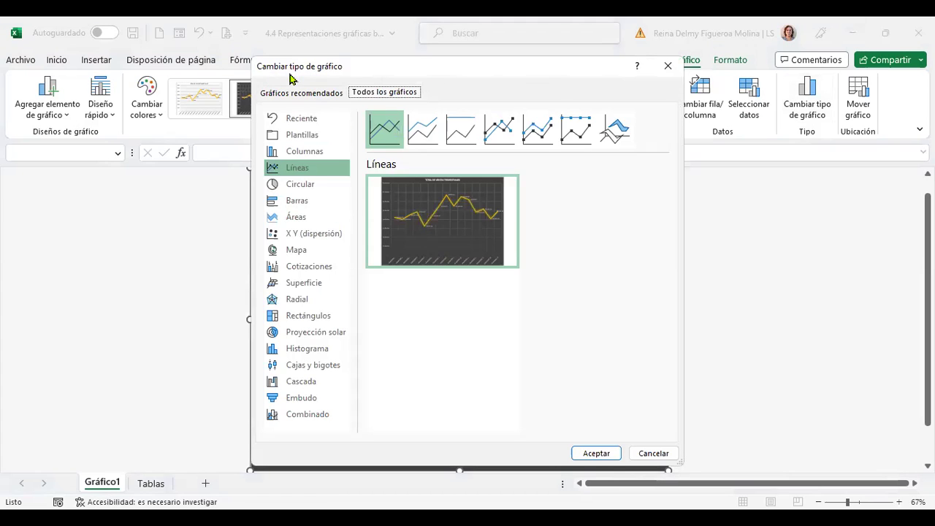
{"action": "left_click", "coordinate": [318, 92]}
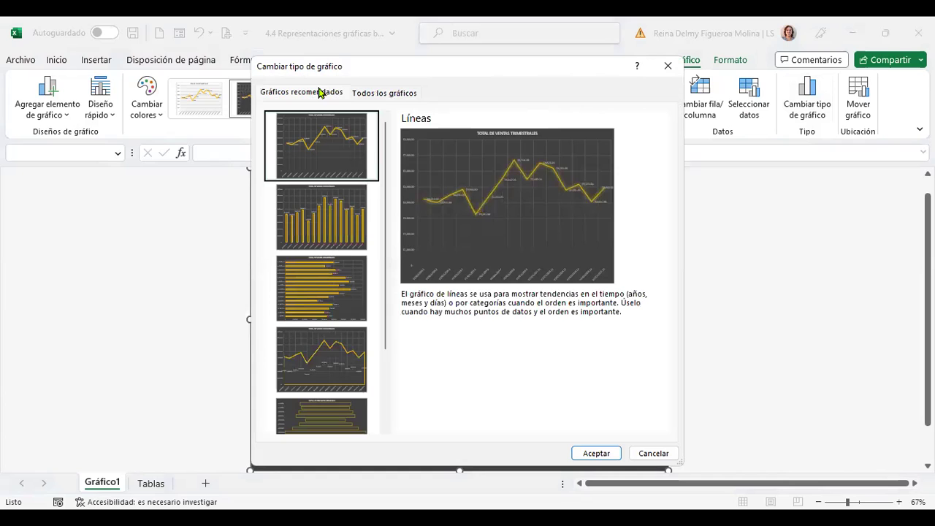
{"action": "scroll", "coordinate": [356, 271], "scroll_direction": "down", "scroll_amount": 3}
{"action": "left_click", "coordinate": [342, 332]}
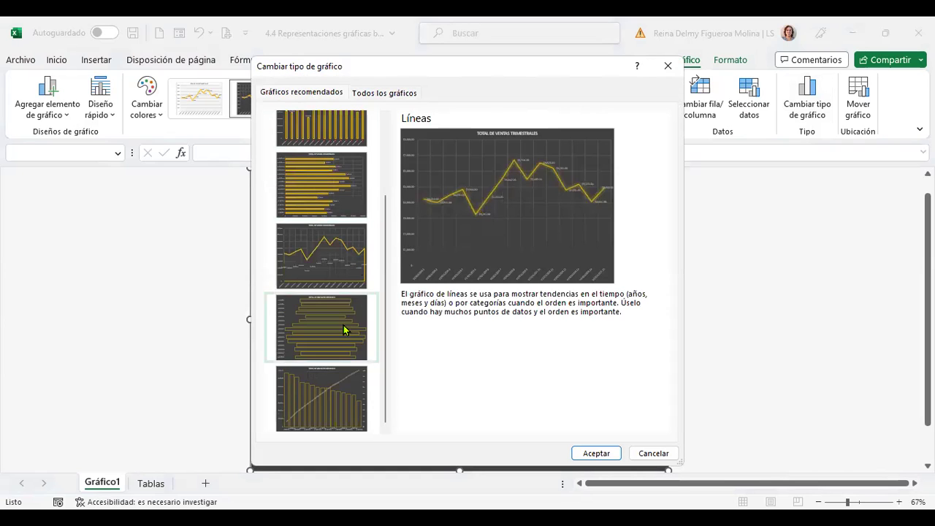
{"action": "left_click", "coordinate": [308, 410]}
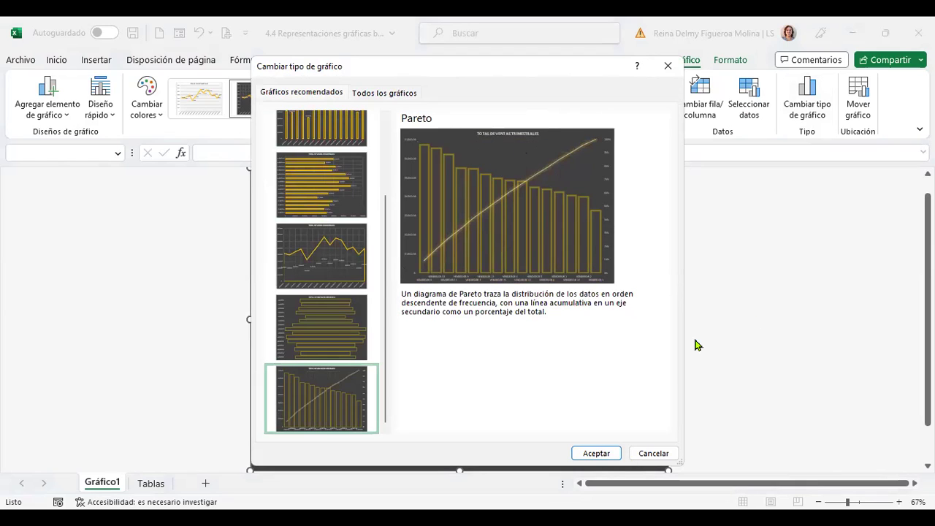
{"action": "key", "text": "Return"}
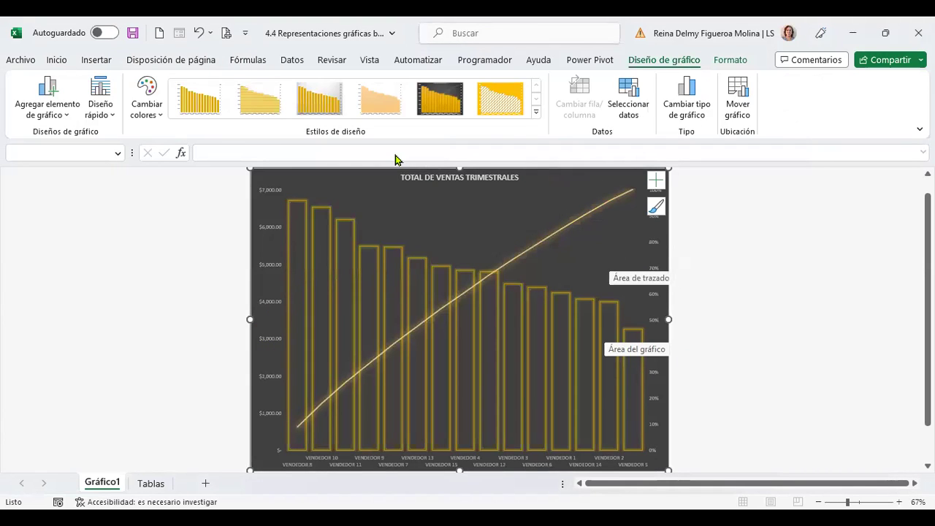
{"action": "left_click", "coordinate": [536, 115]}
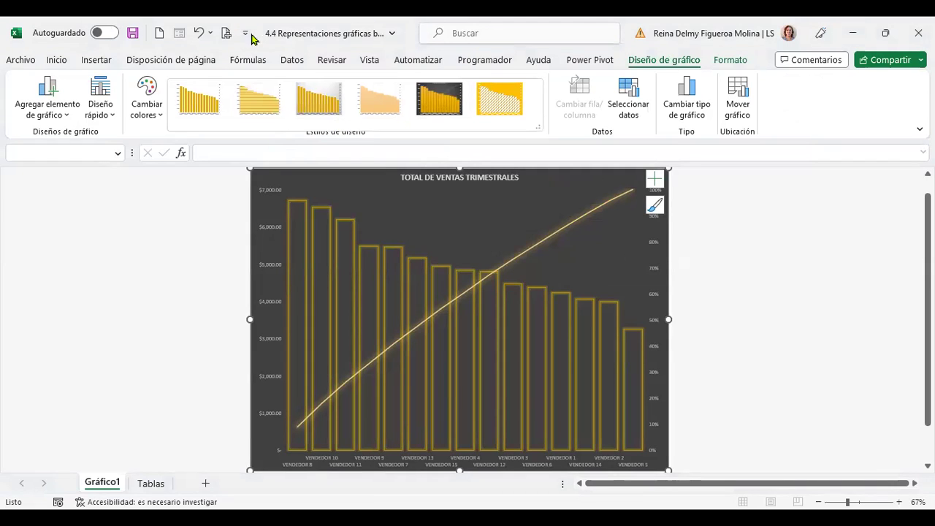
- Glance at the file name details, then bring up the Format tab for the Pareto chart
{"action": "left_click", "coordinate": [276, 36]}
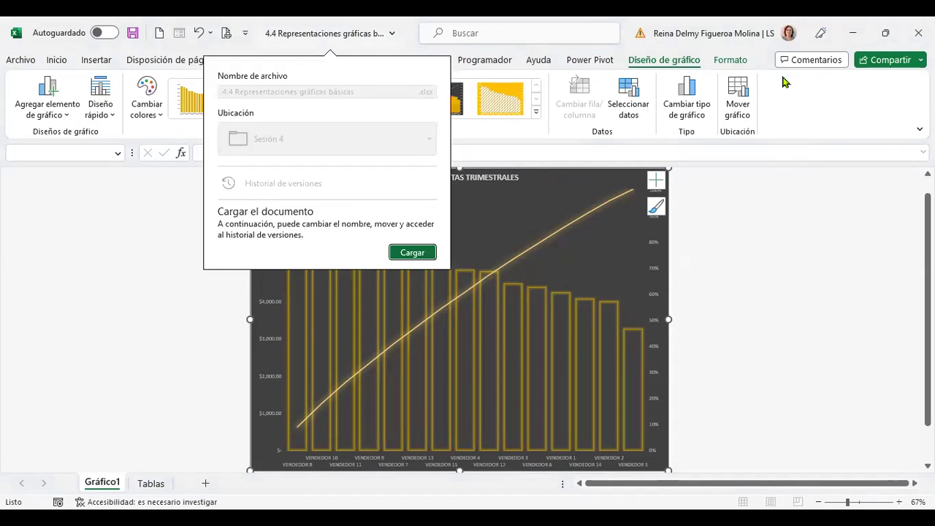
{"action": "left_click", "coordinate": [694, 63]}
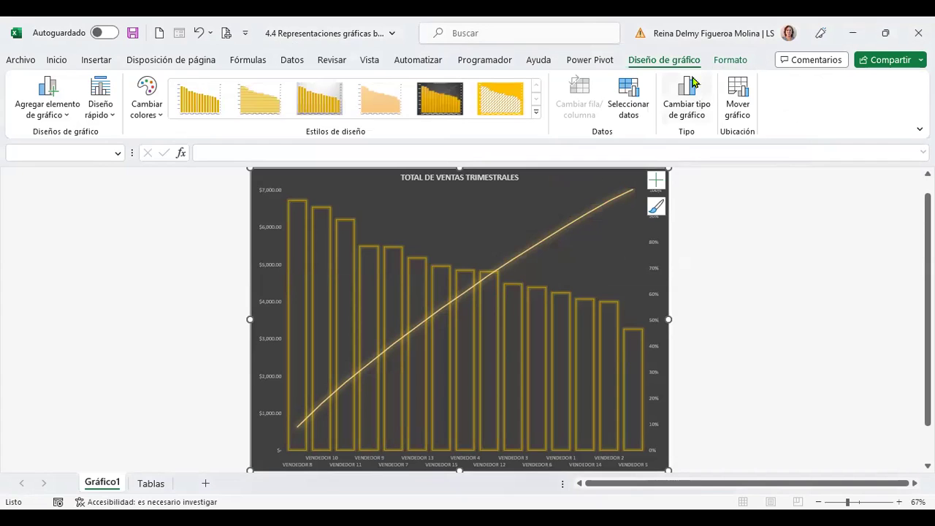
{"action": "left_click", "coordinate": [734, 63]}
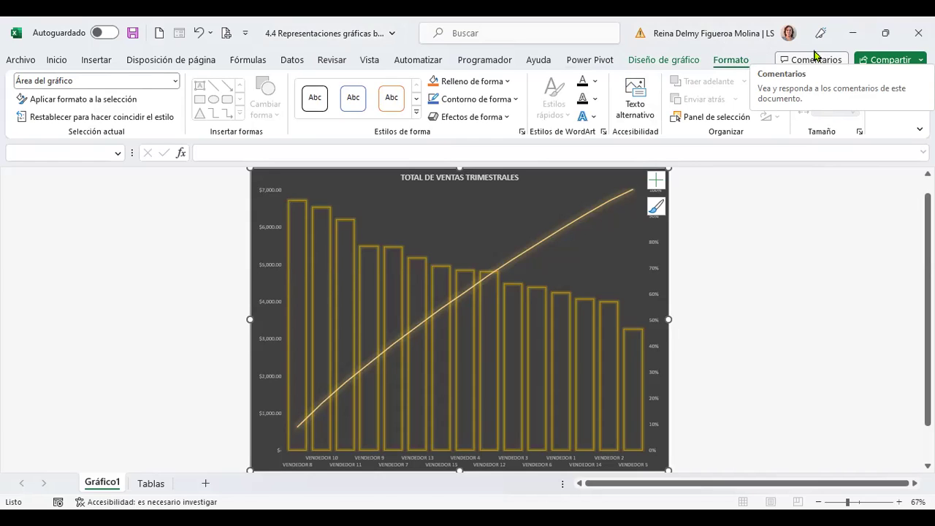
- Step through plot area and horizontal axis in Current Selection, ending on the secondary vertical axis
{"action": "left_click", "coordinate": [146, 83]}
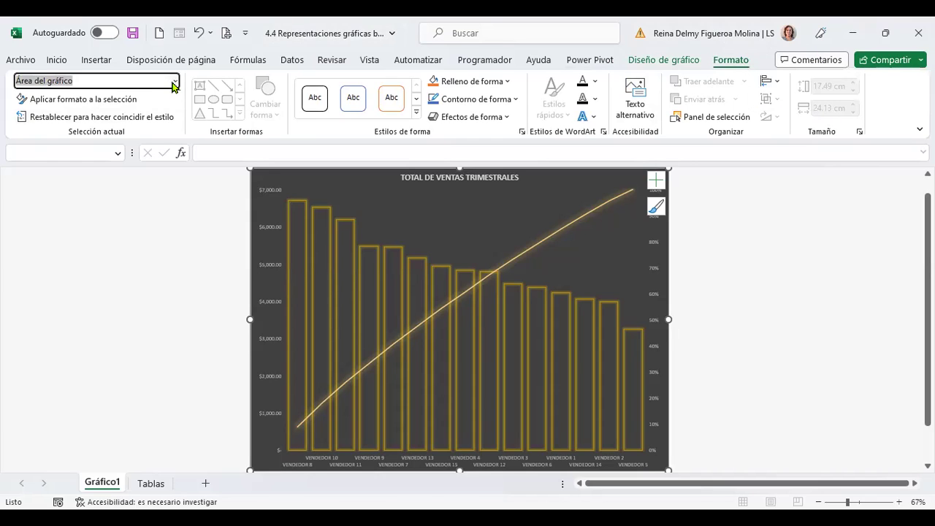
{"action": "left_click", "coordinate": [174, 82]}
{"action": "left_click", "coordinate": [174, 84]}
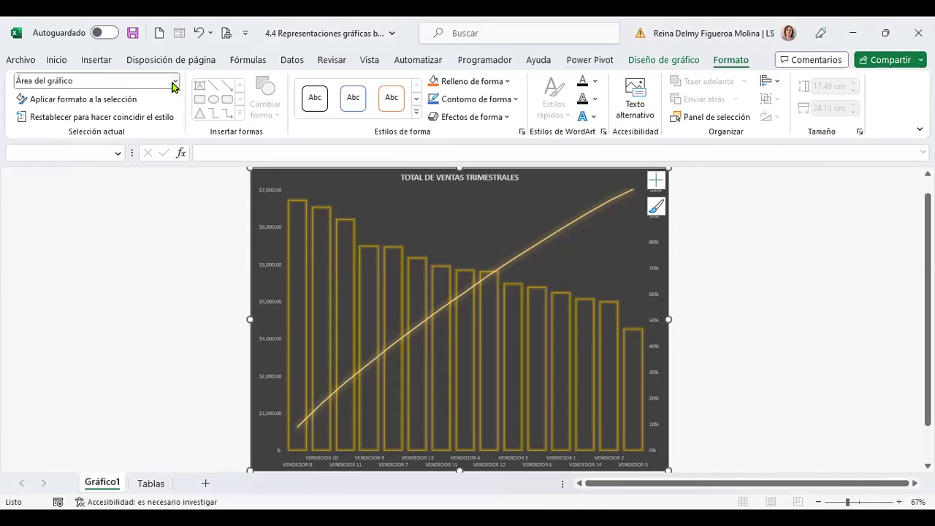
{"action": "left_click", "coordinate": [175, 81]}
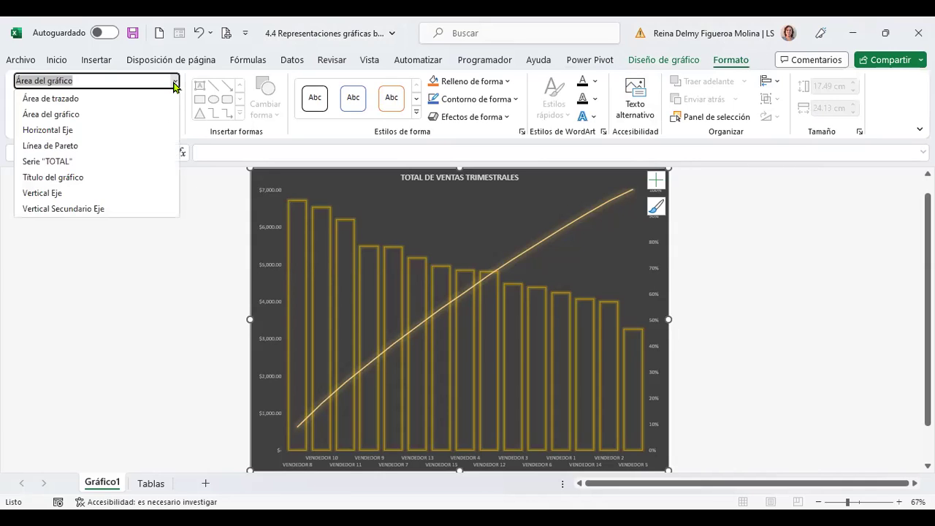
{"action": "left_click", "coordinate": [66, 108]}
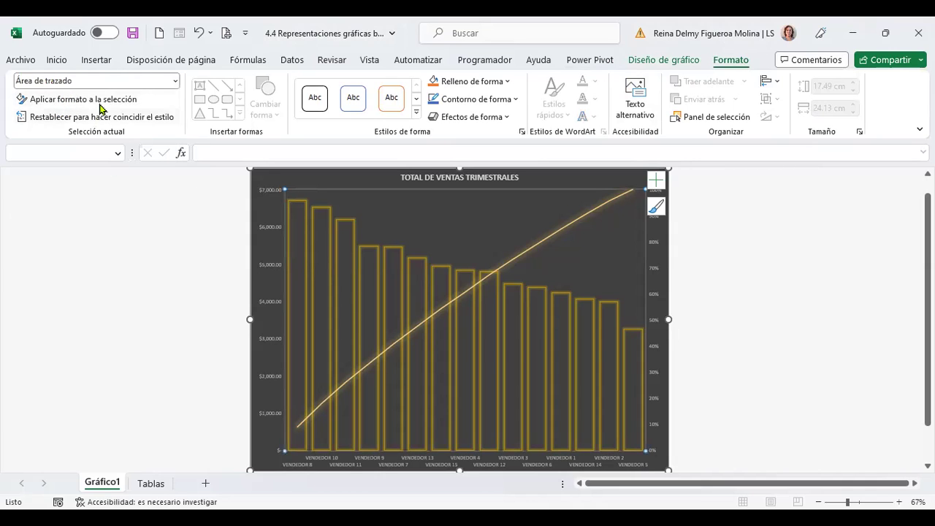
{"action": "left_click", "coordinate": [175, 81]}
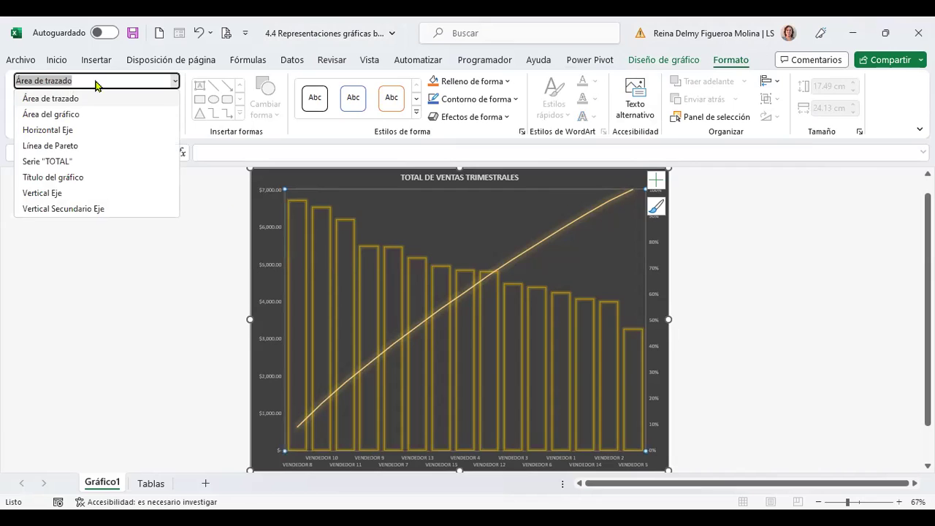
{"action": "left_click", "coordinate": [60, 132]}
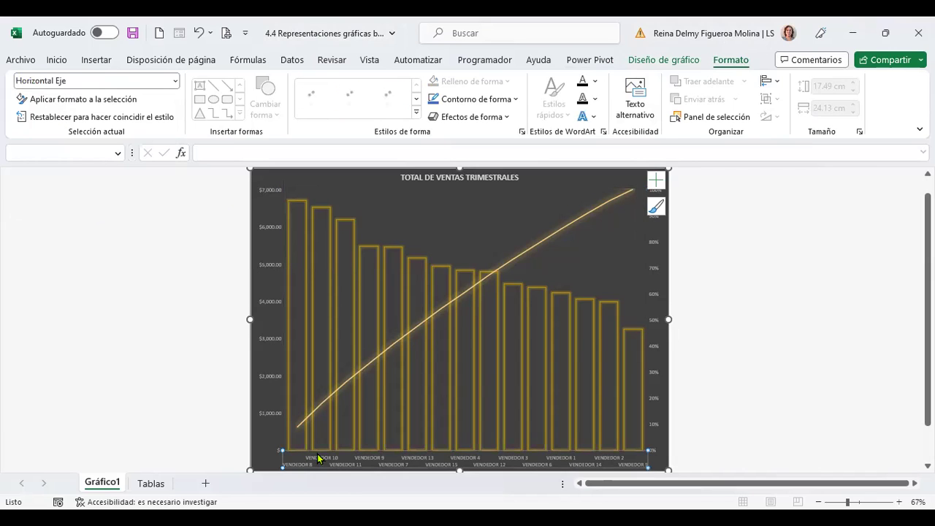
{"action": "left_click", "coordinate": [175, 81]}
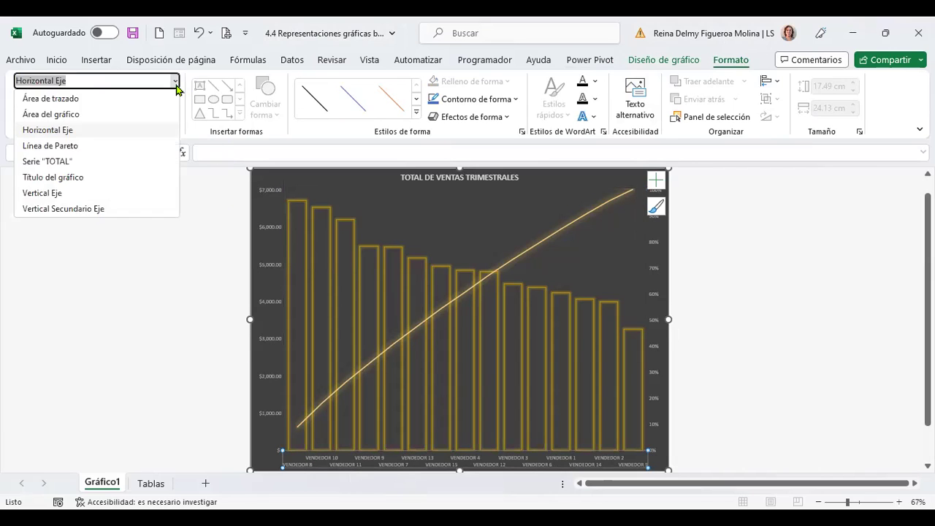
{"action": "left_click", "coordinate": [102, 210]}
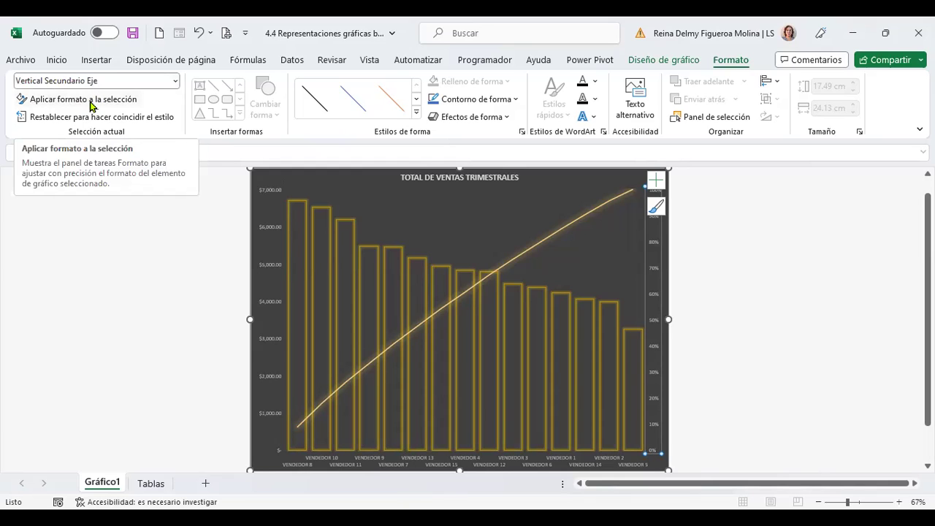
- Reset the secondary percentage axis formatting to match the chart style, then select the plot area
{"action": "left_click", "coordinate": [90, 104]}
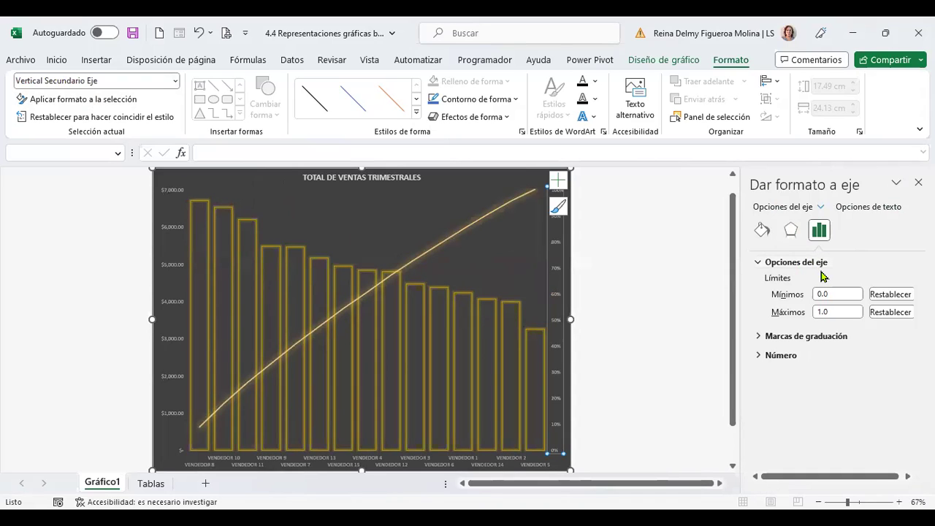
{"action": "left_click", "coordinate": [793, 232]}
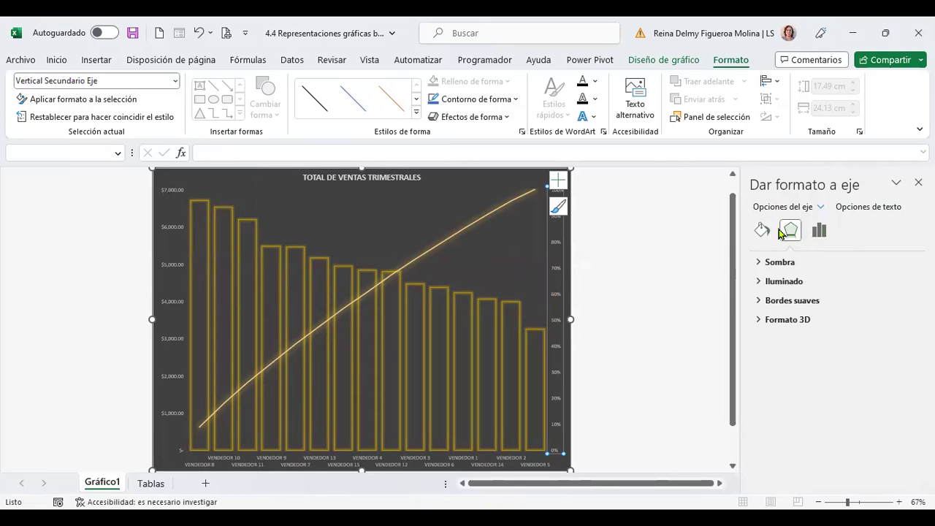
{"action": "left_click", "coordinate": [761, 232]}
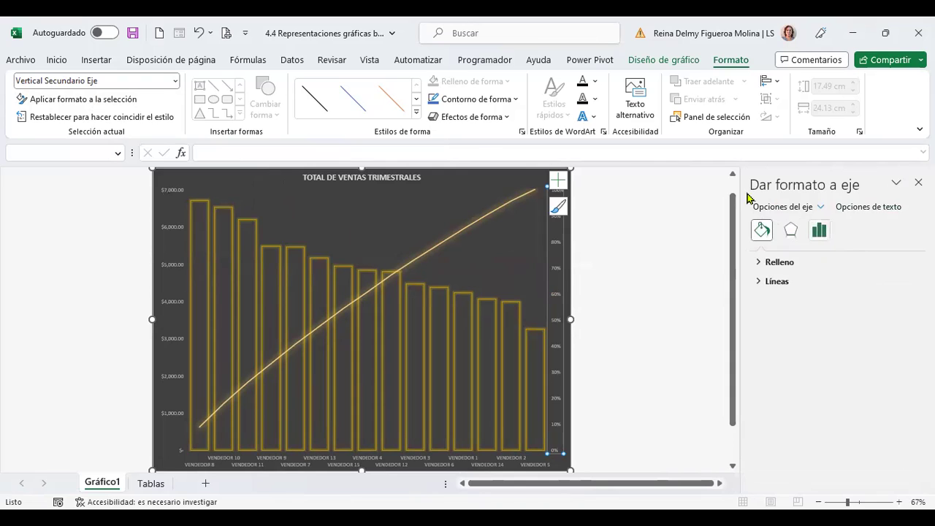
{"action": "left_click", "coordinate": [122, 120]}
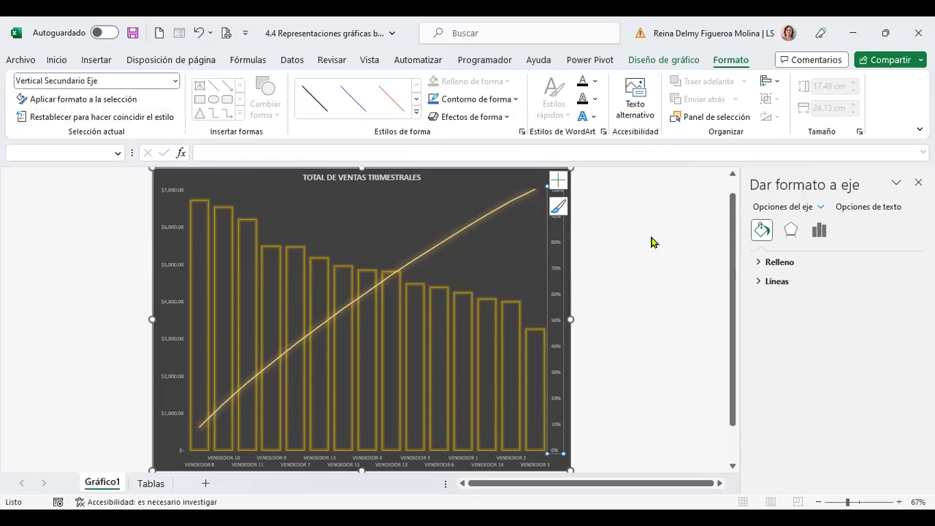
{"action": "left_click", "coordinate": [604, 219]}
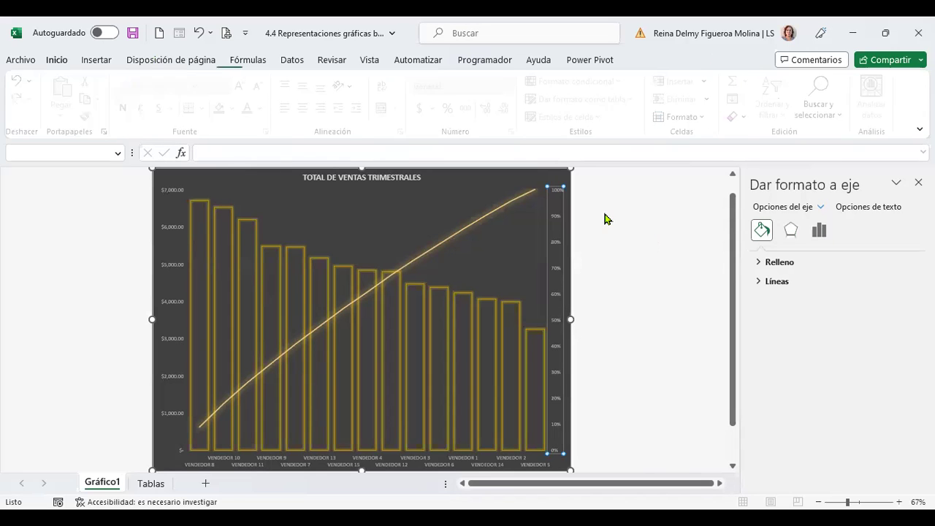
{"action": "left_click", "coordinate": [434, 211]}
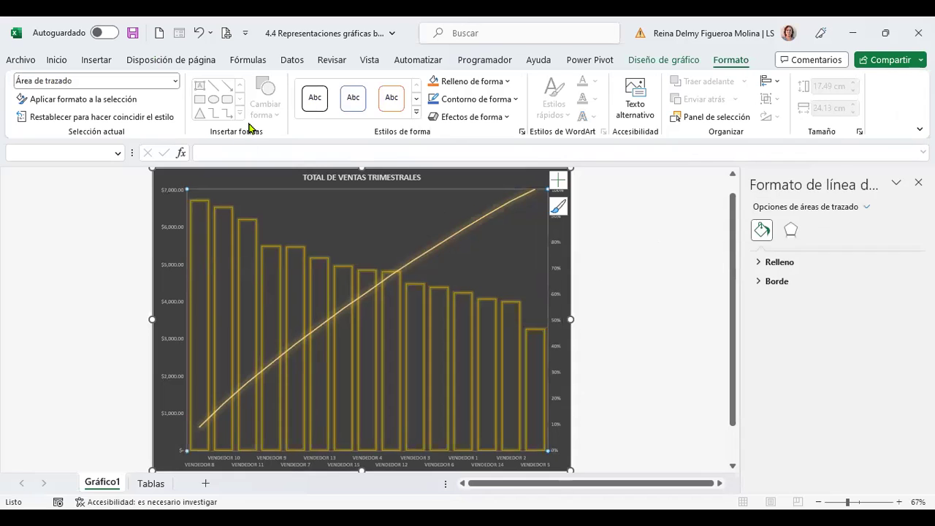
- Try a light orange preset from the Shape Styles gallery on the plot area
{"action": "left_click", "coordinate": [603, 244]}
{"action": "left_click", "coordinate": [298, 201]}
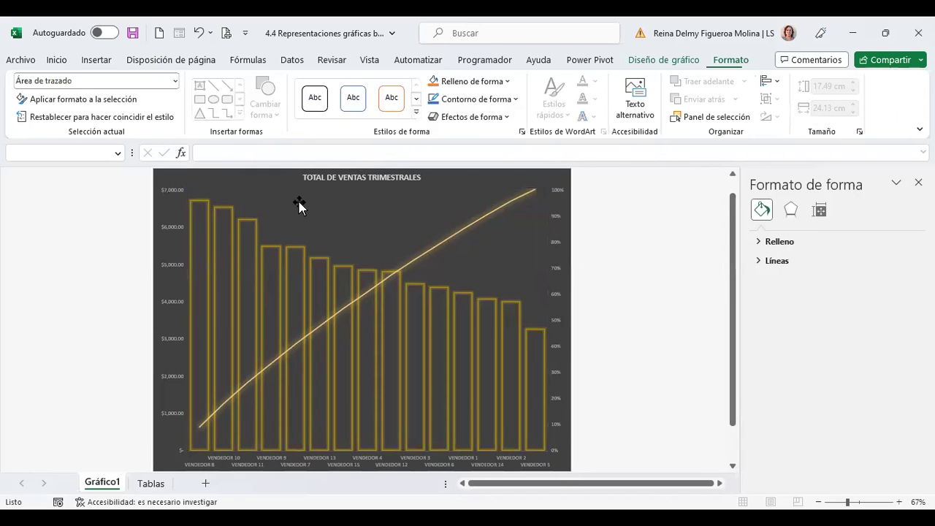
{"action": "left_click", "coordinate": [416, 118]}
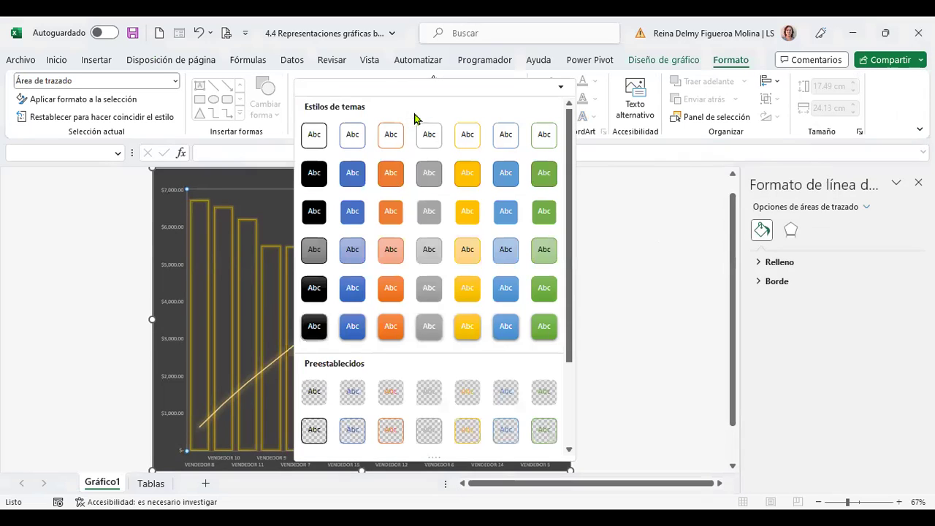
{"action": "left_click", "coordinate": [391, 250]}
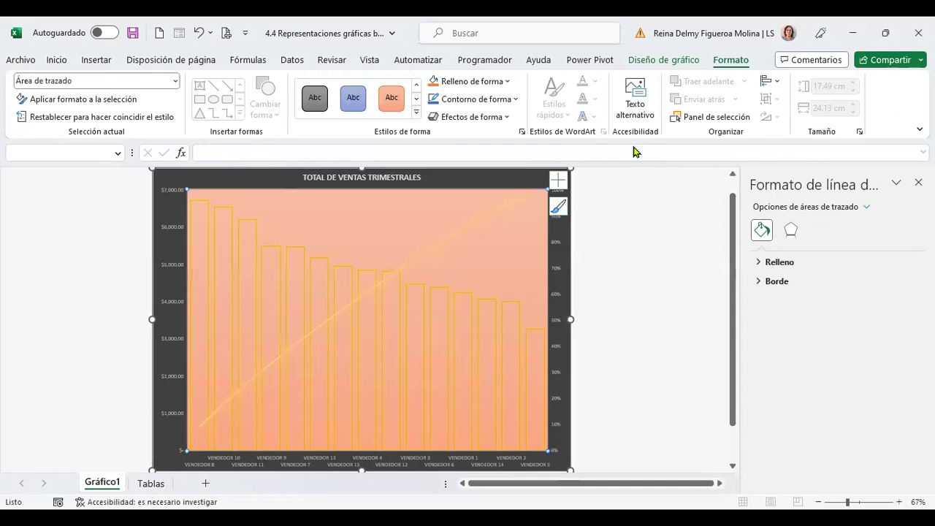
- Browse the shape style presets again, dismiss the gallery unchanged, and select the whole chart area
{"action": "left_click", "coordinate": [418, 119]}
{"action": "left_click_drag", "start_coordinate": [567, 326], "coordinate": [563, 424]}
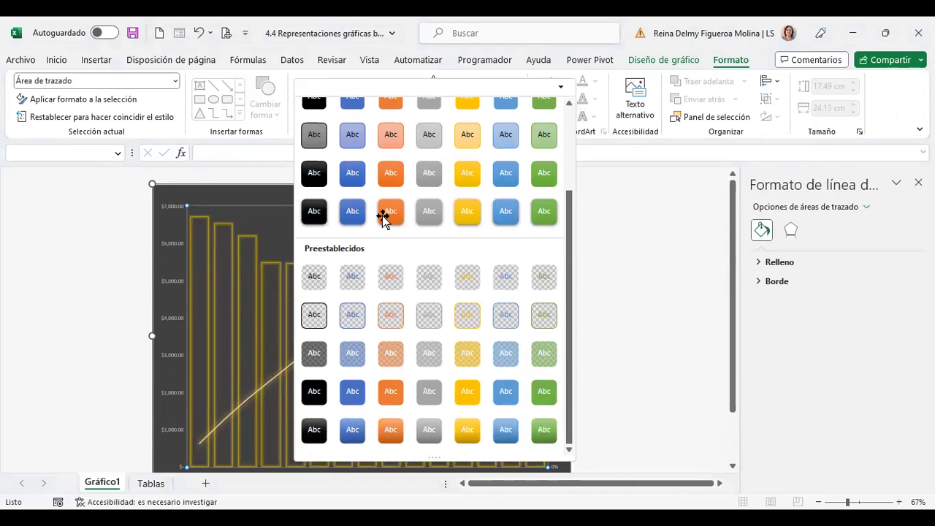
{"action": "key", "text": "Escape"}
{"action": "left_click", "coordinate": [429, 186]}
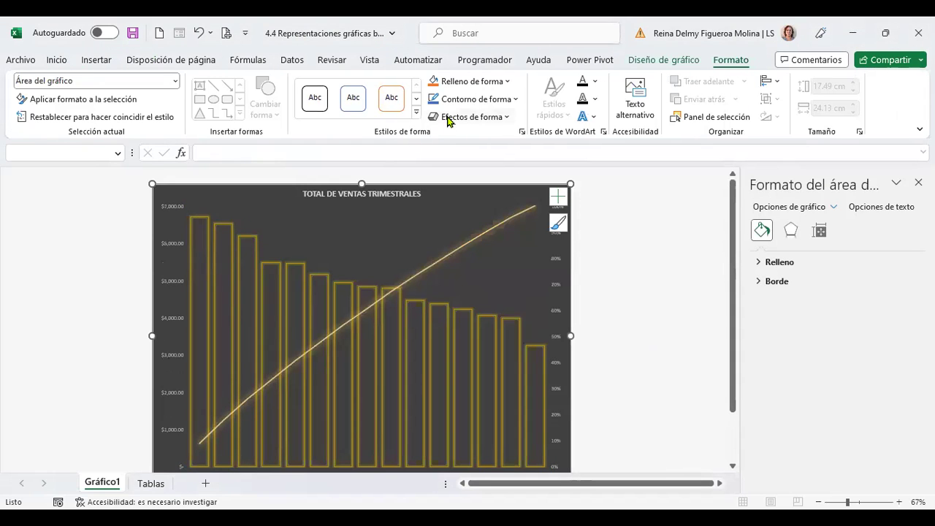
- Give the chart area an orange outer glow from Shape Effects > Glow
{"action": "left_click", "coordinate": [509, 81]}
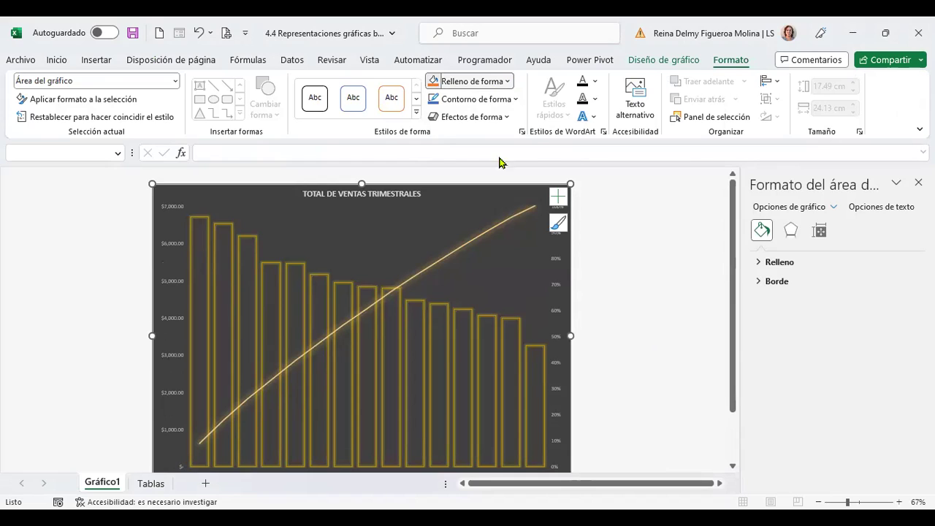
{"action": "left_click", "coordinate": [603, 304]}
{"action": "left_click", "coordinate": [516, 100]}
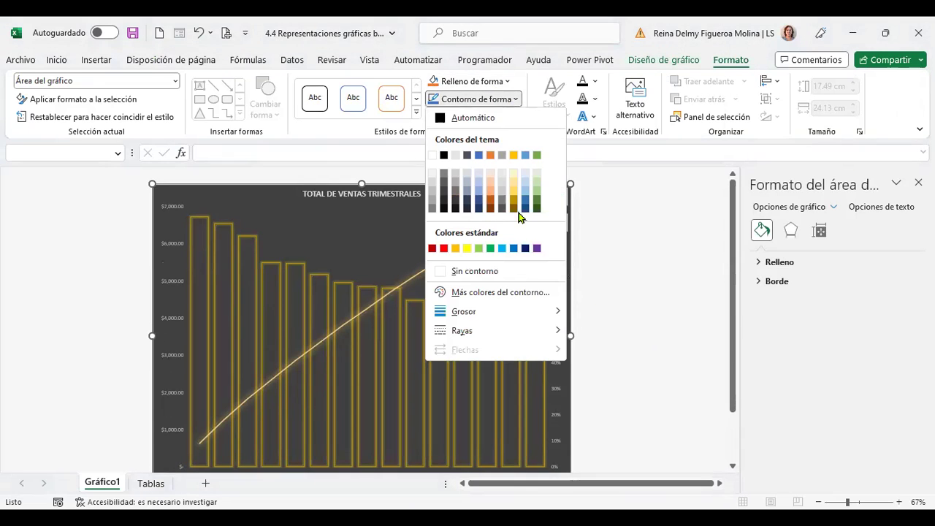
{"action": "left_click", "coordinate": [599, 268]}
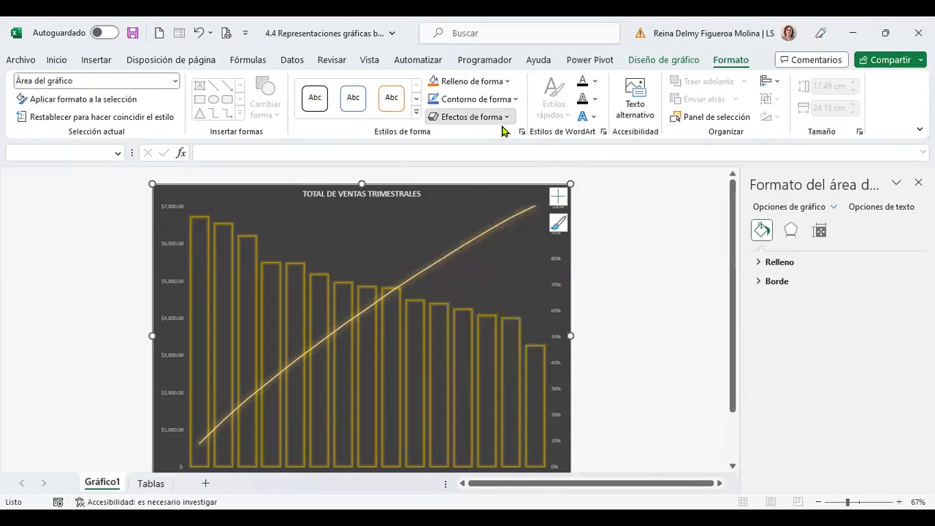
{"action": "left_click", "coordinate": [503, 117]}
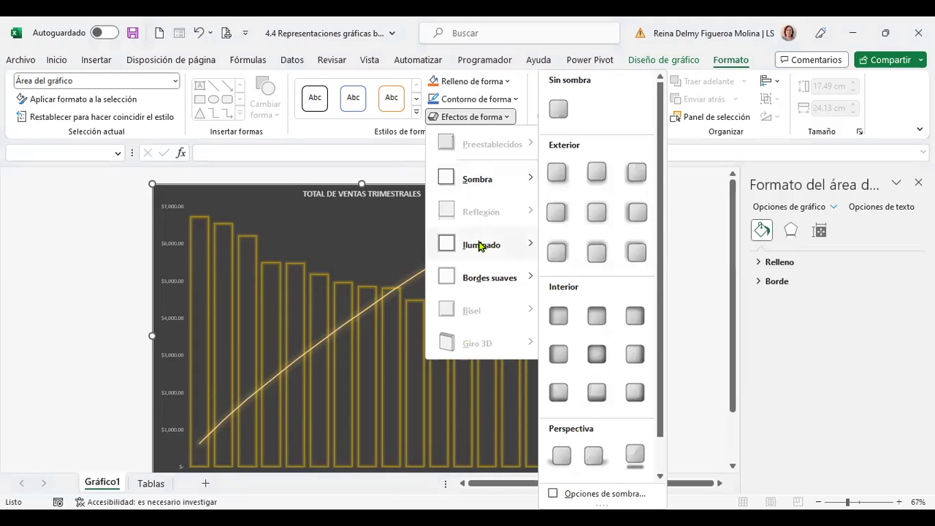
{"action": "mouse_move", "coordinate": [481, 244]}
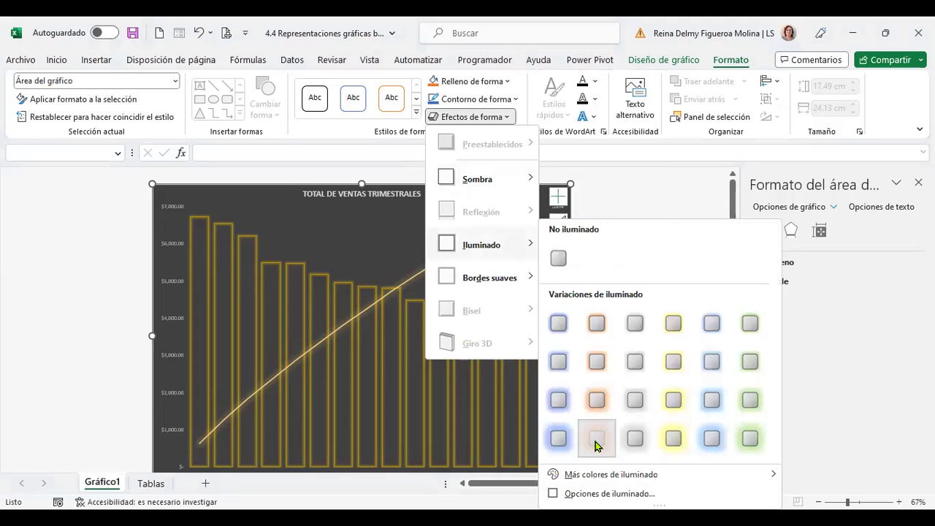
{"action": "left_click", "coordinate": [595, 440]}
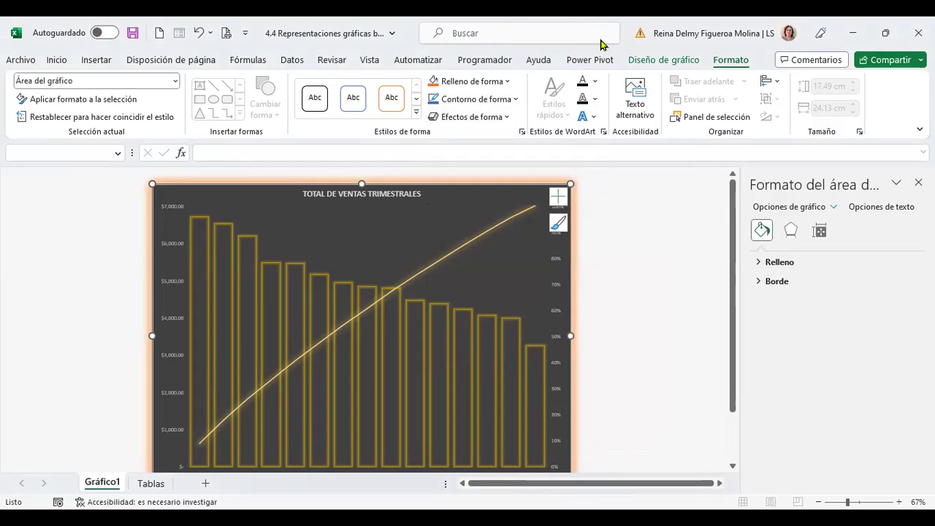
- Check the Text Fill, Text Outline and Text Effects options without changing anything
{"action": "left_click", "coordinate": [597, 82]}
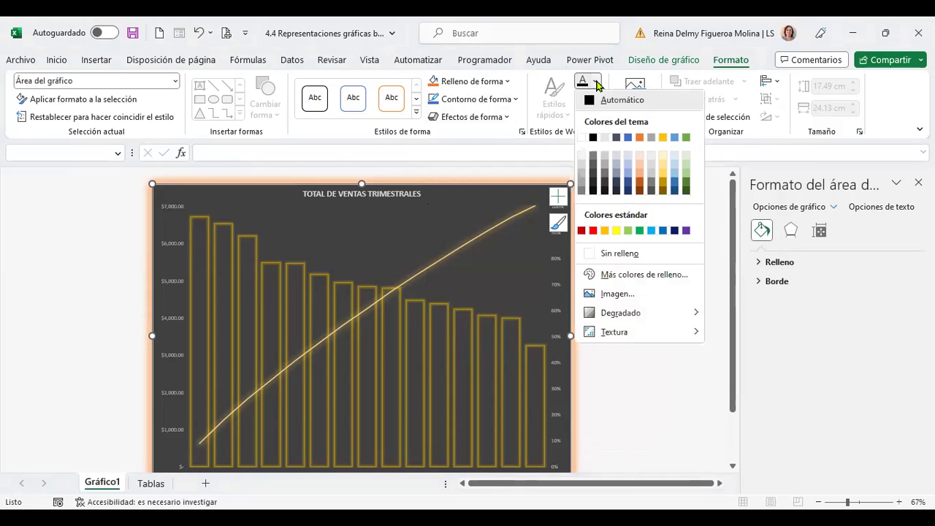
{"action": "left_click", "coordinate": [594, 99]}
{"action": "left_click", "coordinate": [597, 121]}
{"action": "left_click", "coordinate": [596, 118]}
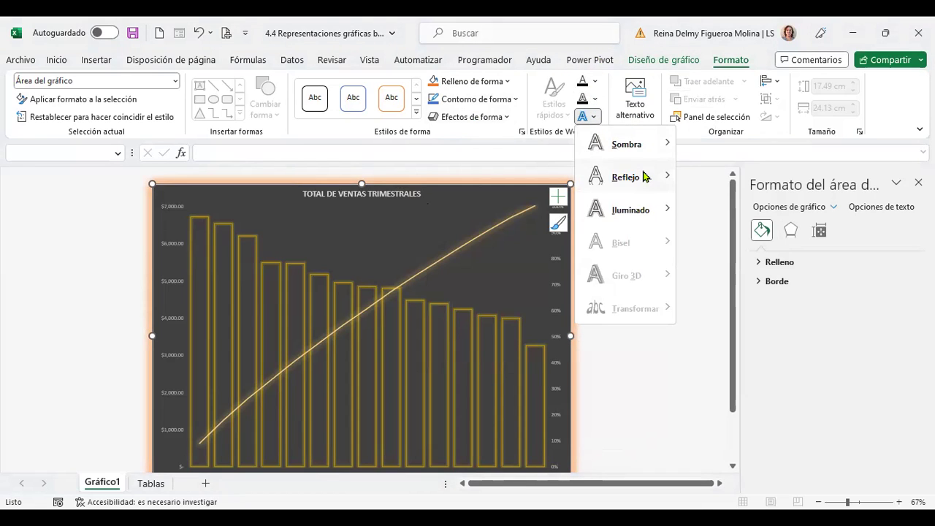
{"action": "left_click", "coordinate": [595, 98]}
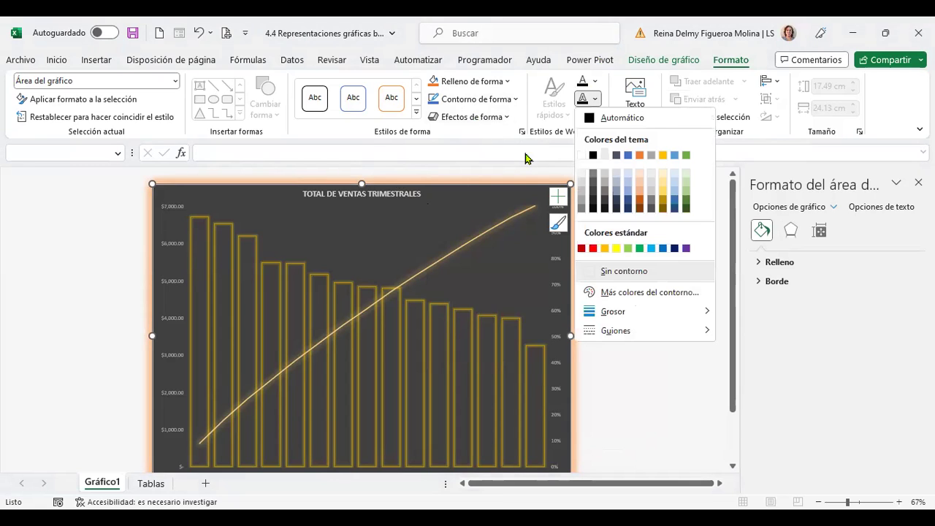
{"action": "left_click", "coordinate": [554, 156]}
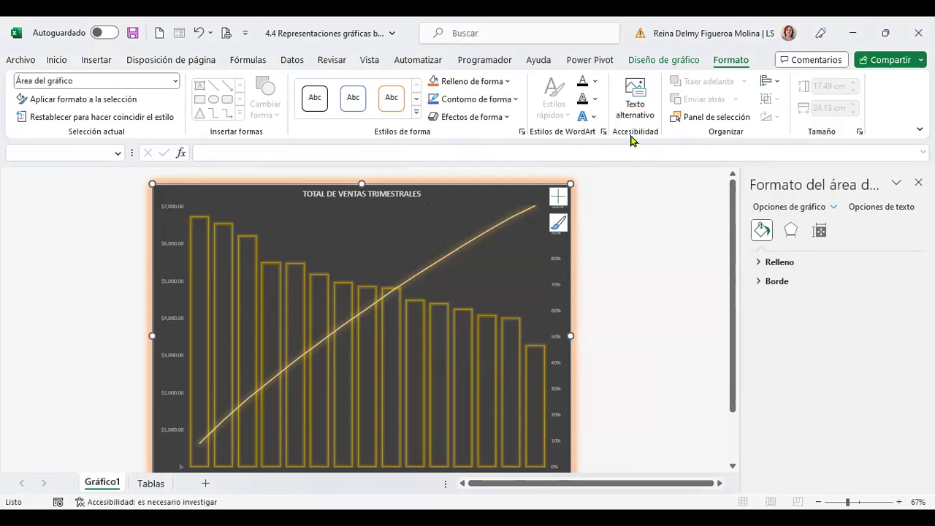
- Add the alt text 'Gráfico muestra ventas trimestrales de 15 vendedores.' to the chart
{"action": "left_click", "coordinate": [635, 106]}
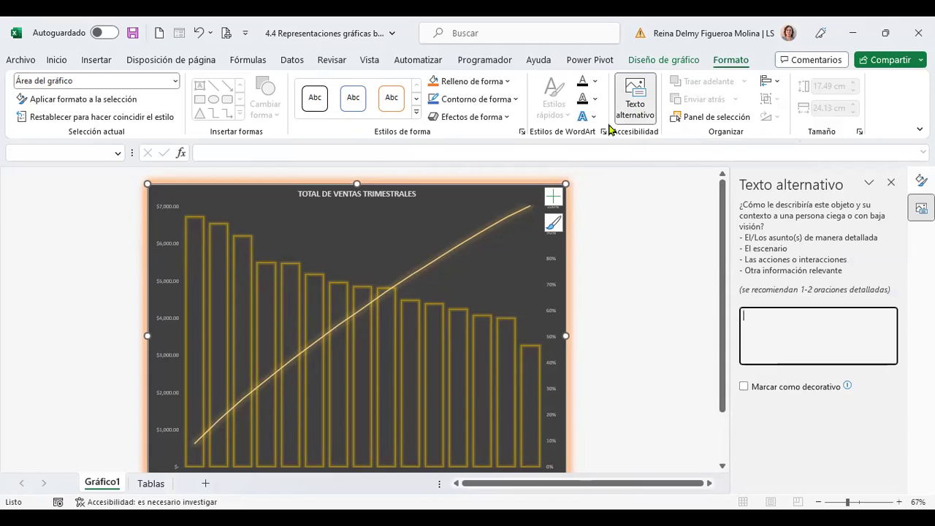
{"action": "left_click", "coordinate": [643, 136]}
{"action": "type", "text": "gRÁFICO"}
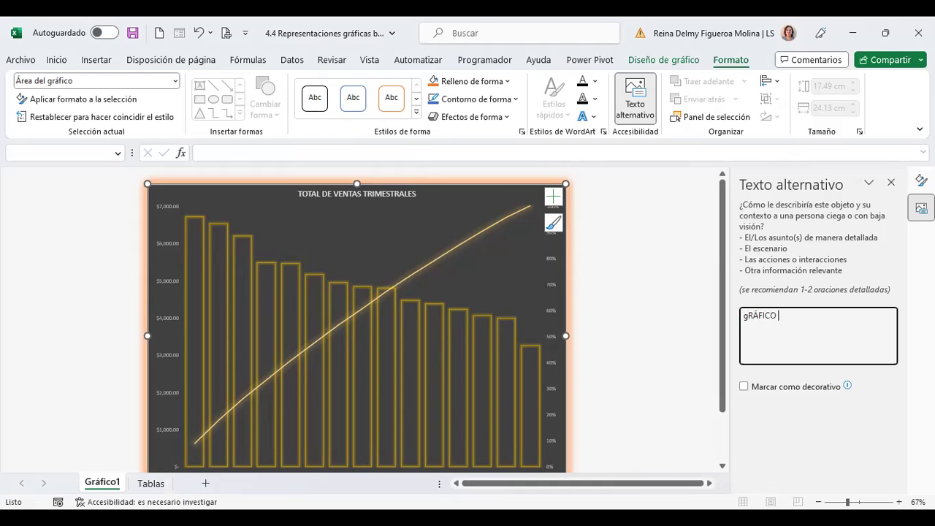
{"action": "type", "text": "MUE"}
{"action": "key", "text": "BackSpace"}
{"action": "key", "text": "BackSpace"}
{"action": "key", "text": "BackSpace"}
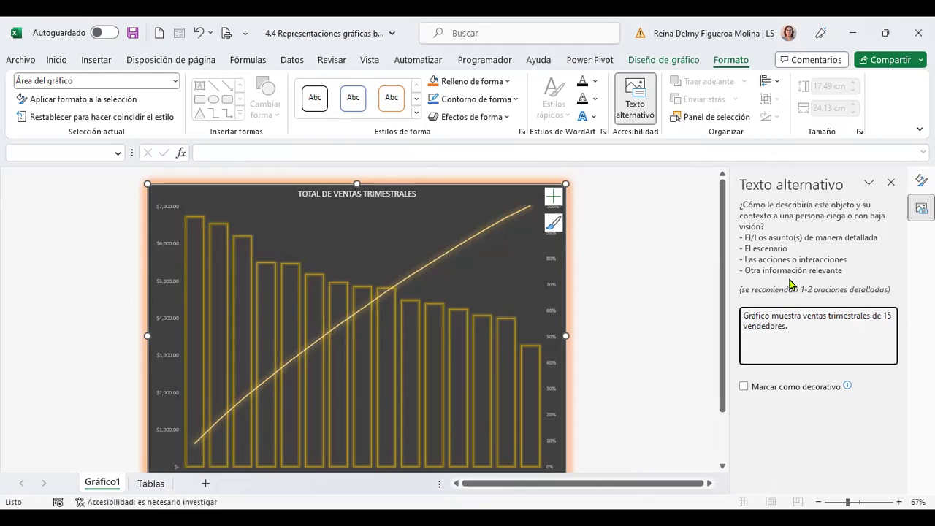
- Toggle Mark as decorative on and off, then show the Selection pane listing Gráfico 1
{"action": "left_click", "coordinate": [743, 388]}
{"action": "left_click", "coordinate": [744, 391]}
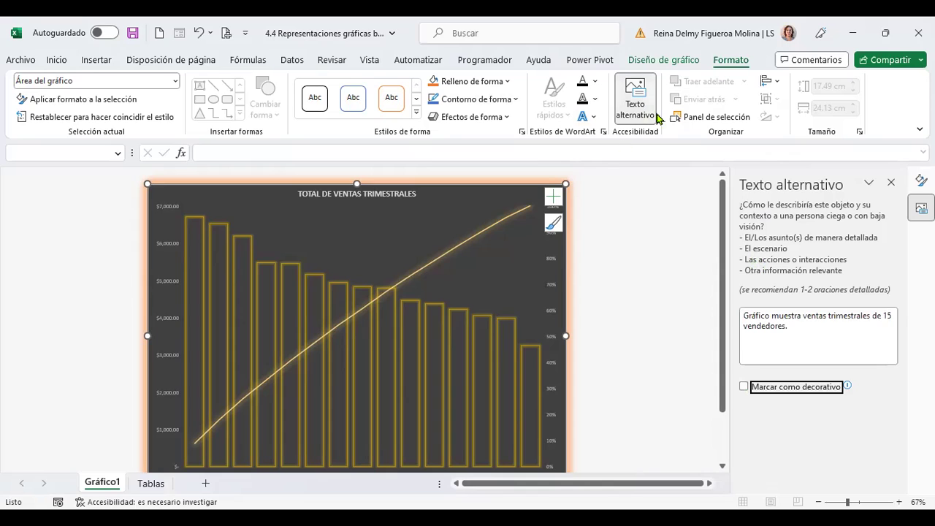
{"action": "left_click", "coordinate": [690, 118]}
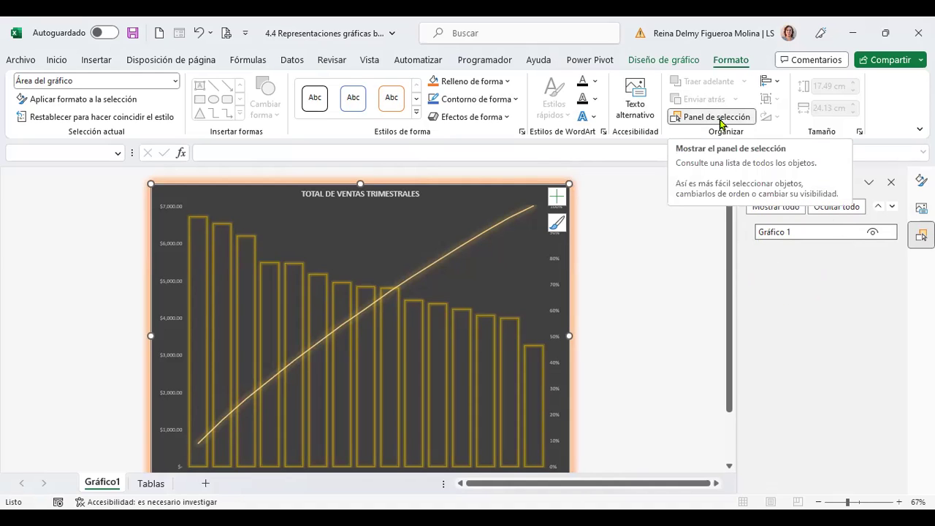
- Close the alt text pane and deselect the finished glowing chart
{"action": "left_click", "coordinate": [634, 103]}
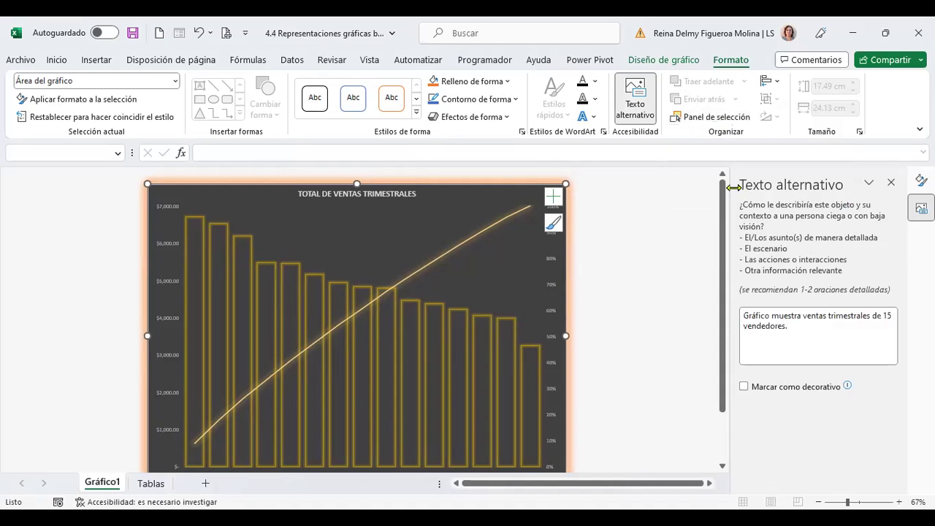
{"action": "left_click", "coordinate": [889, 182]}
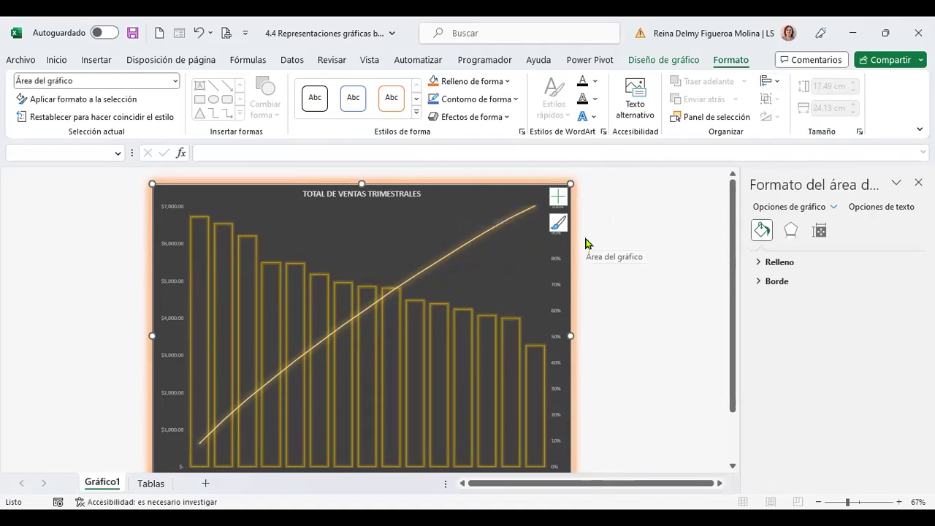
{"action": "key", "text": "Escape"}
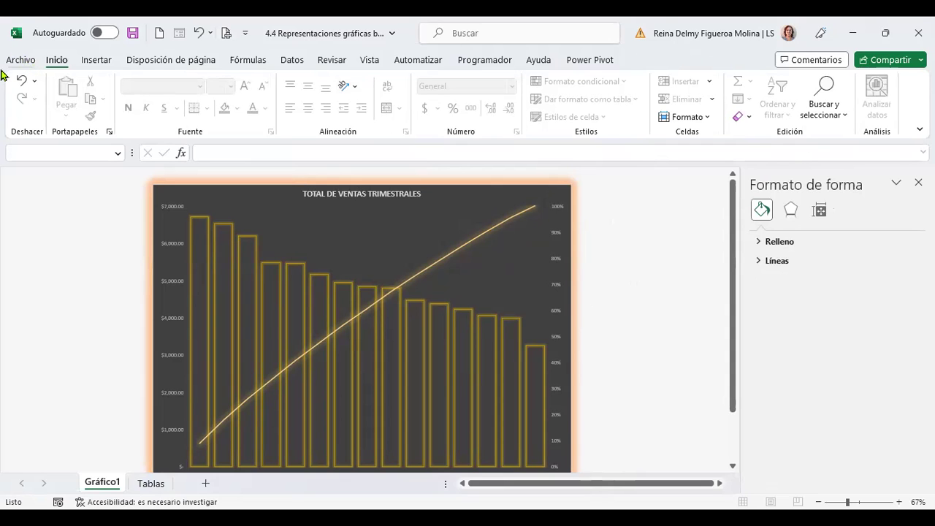
- Create a new workbook from the 'Diez sugerencias para gráficos' template via File > New
{"action": "left_click", "coordinate": [14, 61]}
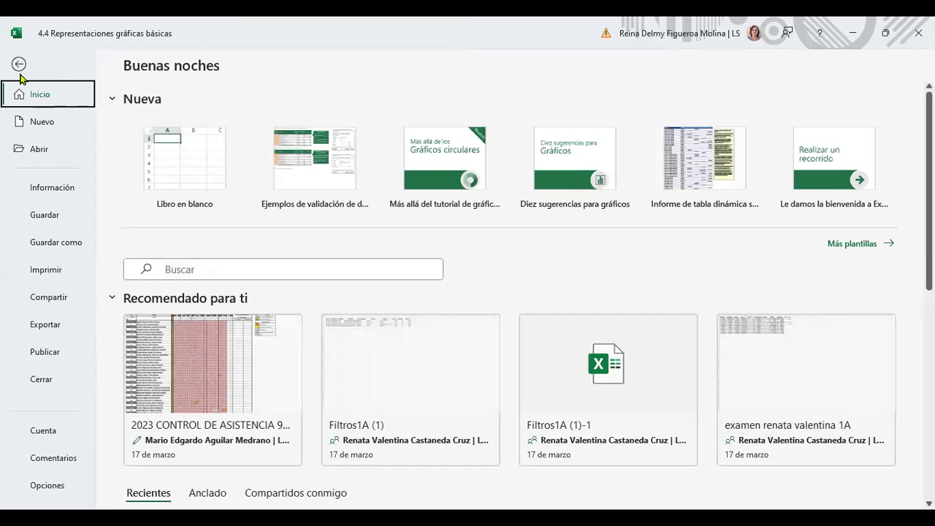
{"action": "left_click", "coordinate": [852, 244]}
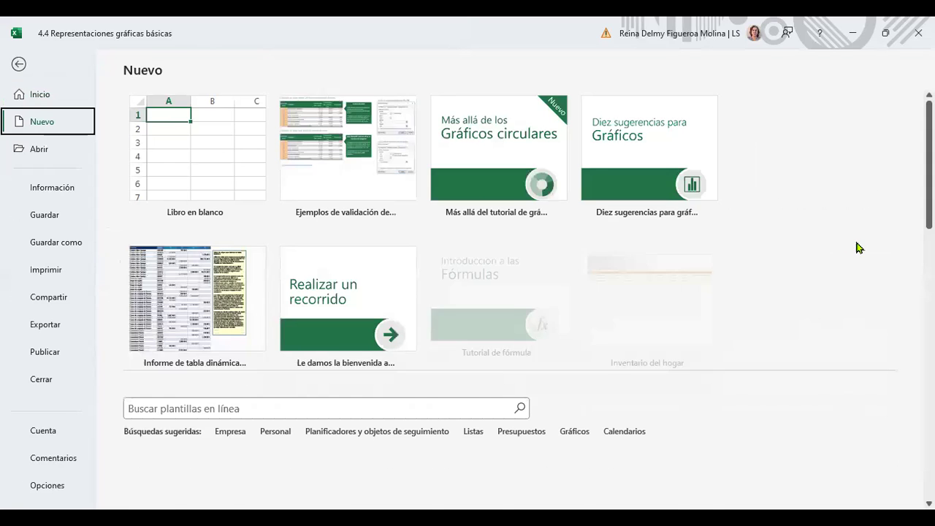
{"action": "left_click", "coordinate": [368, 405]}
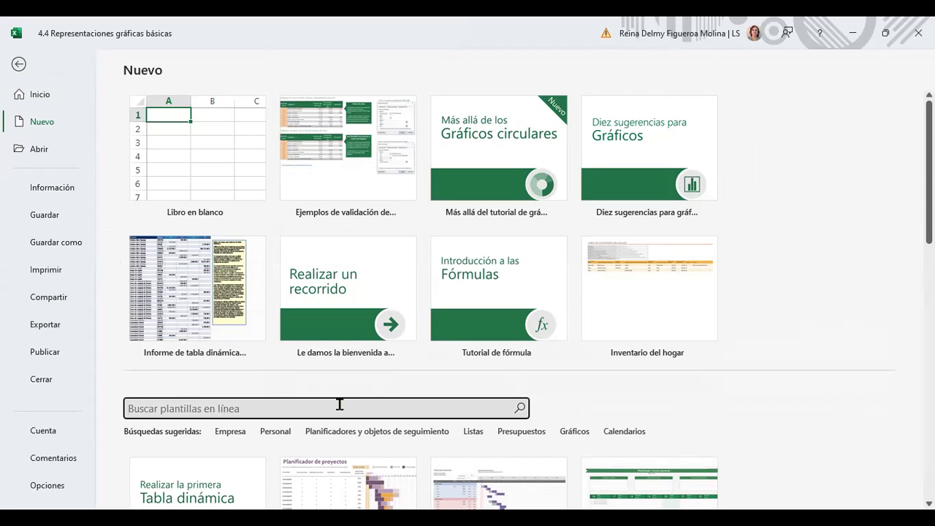
{"action": "left_click", "coordinate": [639, 134]}
{"action": "left_click", "coordinate": [639, 135]}
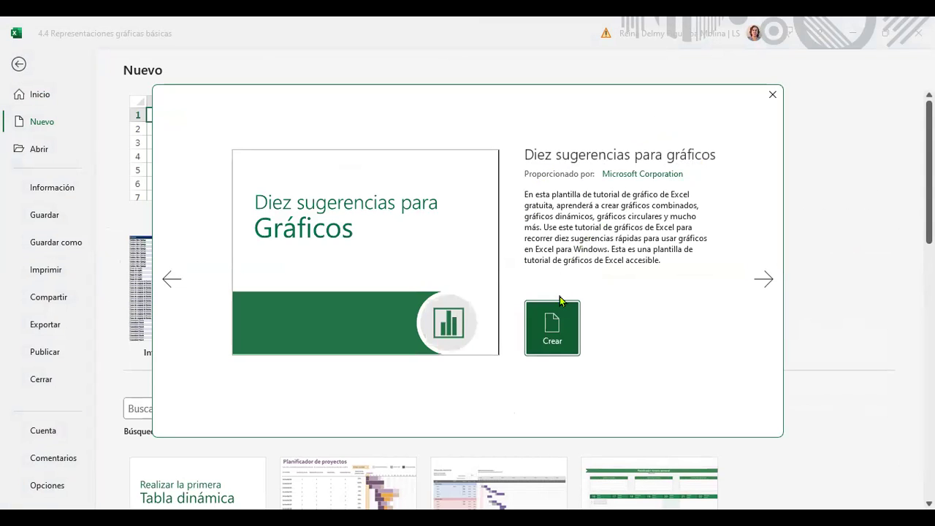
{"action": "left_click", "coordinate": [555, 334]}
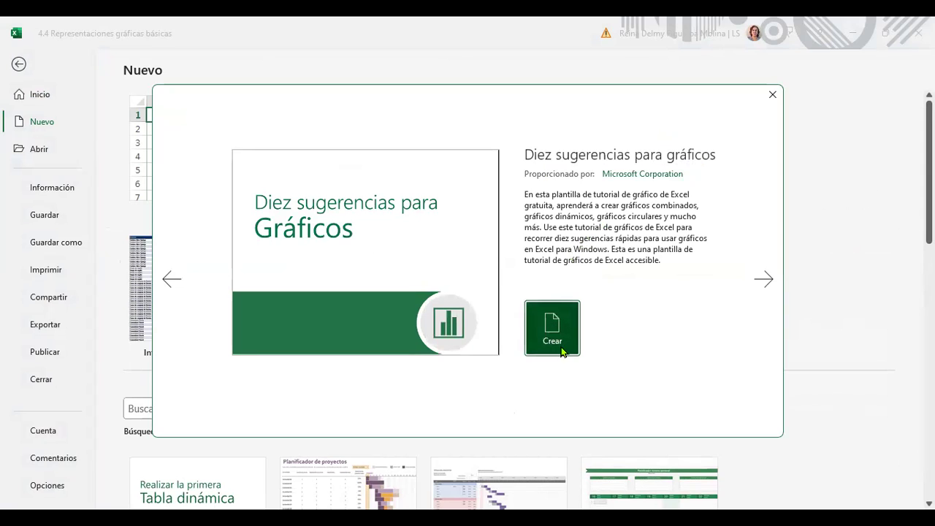
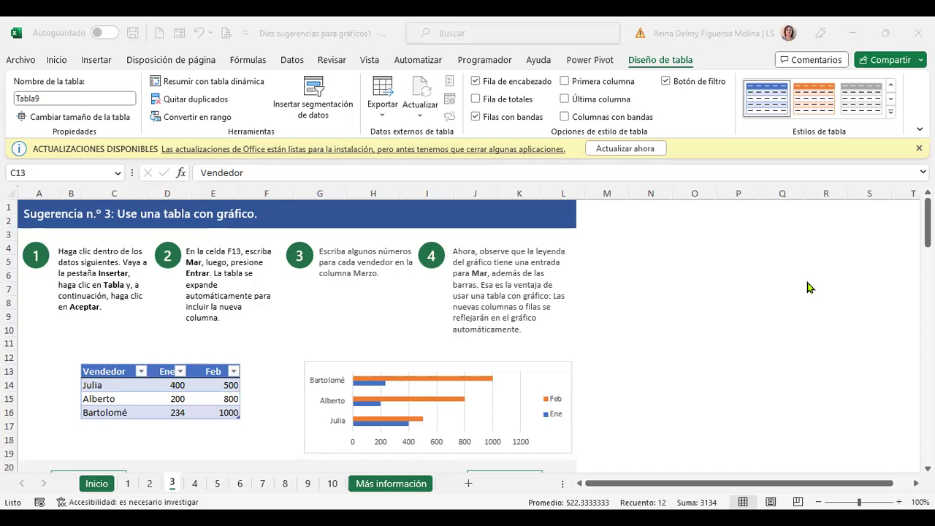
- Add a 'Mar' column header in cell F13 beside the sales table
{"action": "left_click", "coordinate": [674, 238]}
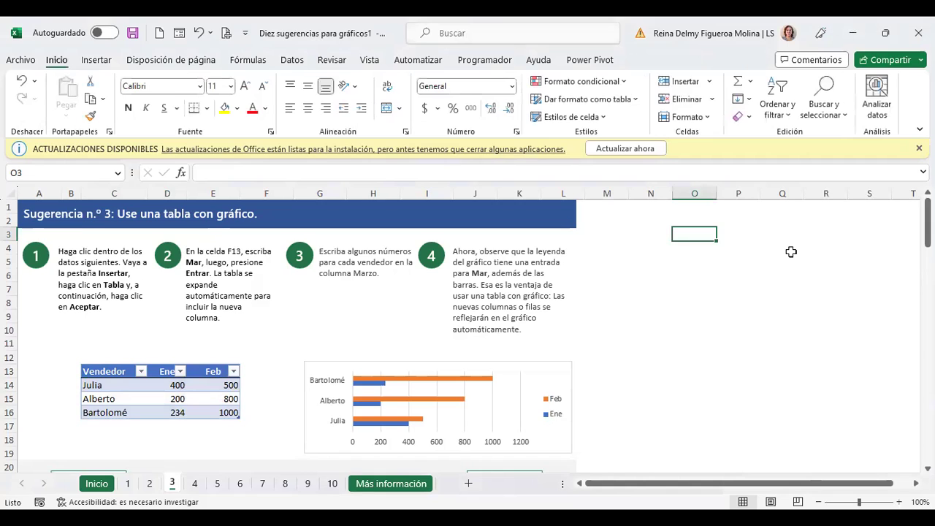
{"action": "key", "text": "ctrl+Home"}
{"action": "left_click", "coordinate": [791, 251]}
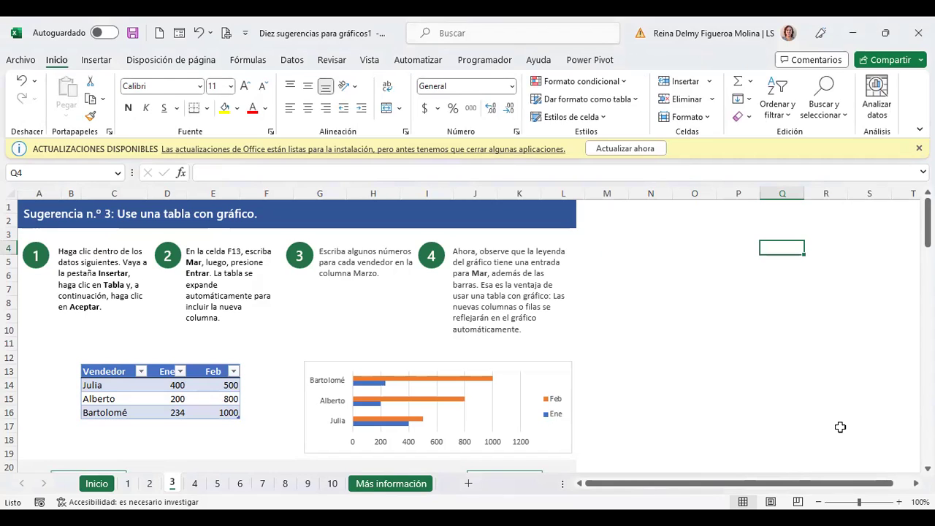
{"action": "left_click", "coordinate": [151, 388]}
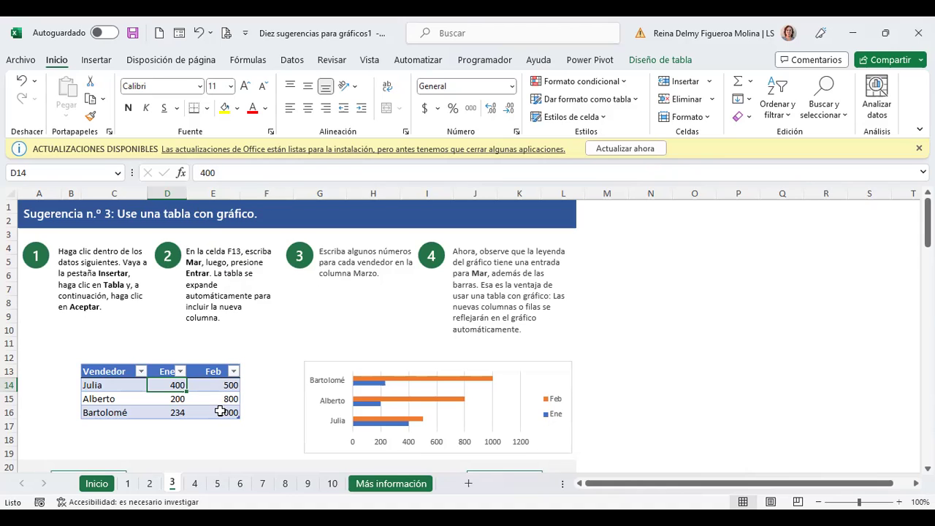
{"action": "left_click", "coordinate": [254, 370]}
{"action": "mouse_move", "coordinate": [432, 398]}
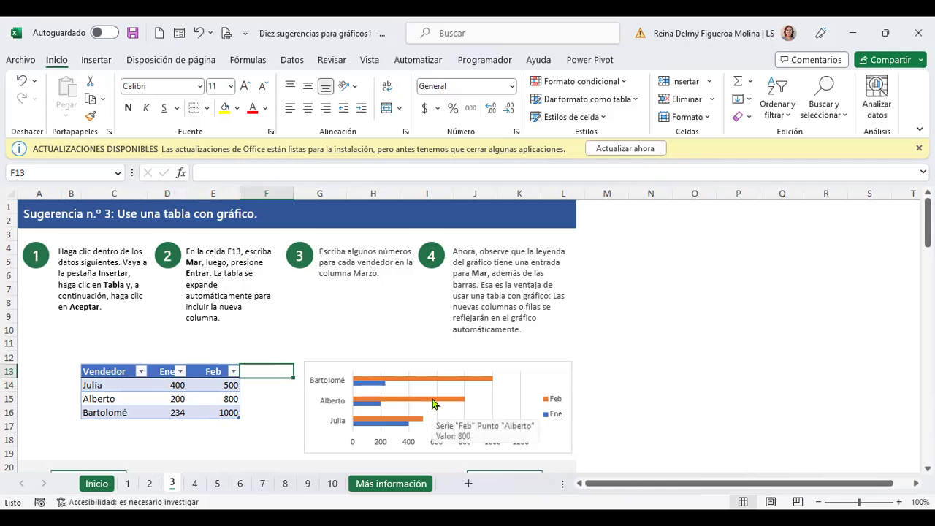
{"action": "type", "text": "Mar"}
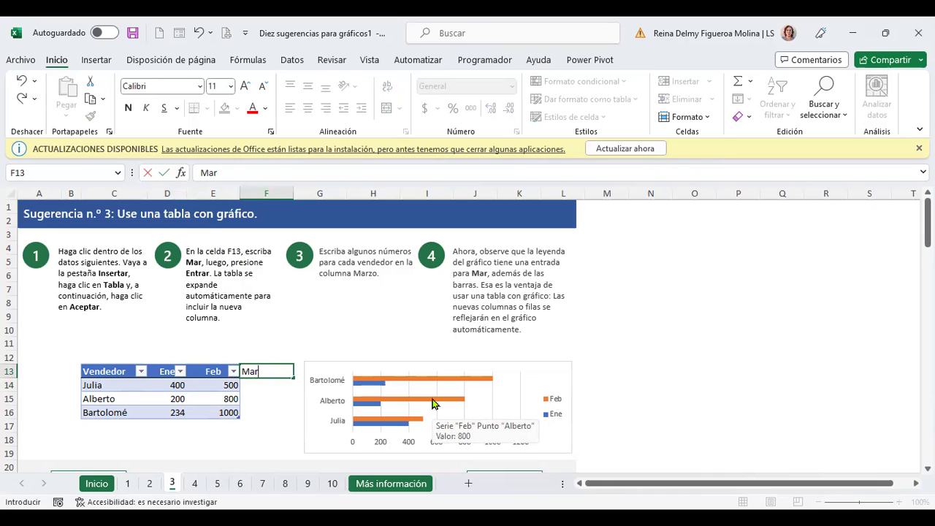
{"action": "key", "text": "Return"}
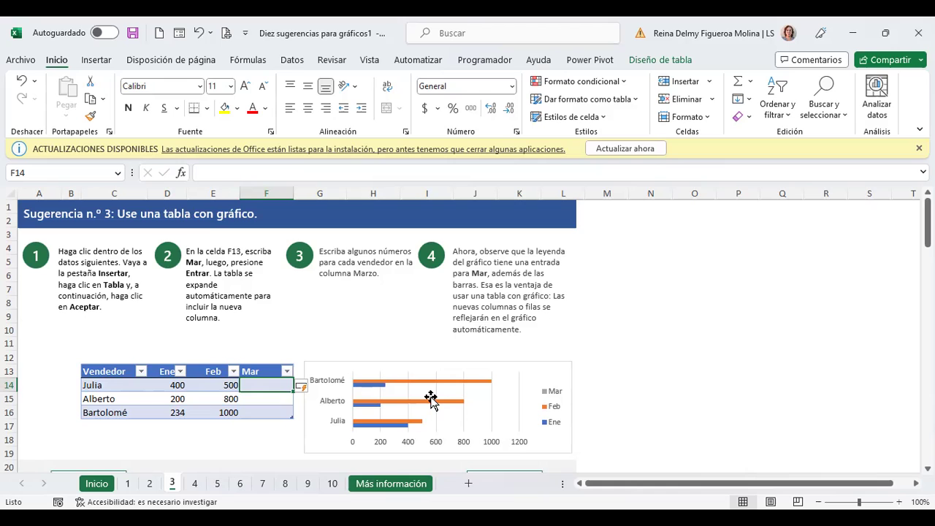
- Enter the March values 450, 600 and 750 in F14:F16
{"action": "type", "text": "450"}
{"action": "key", "text": "Return"}
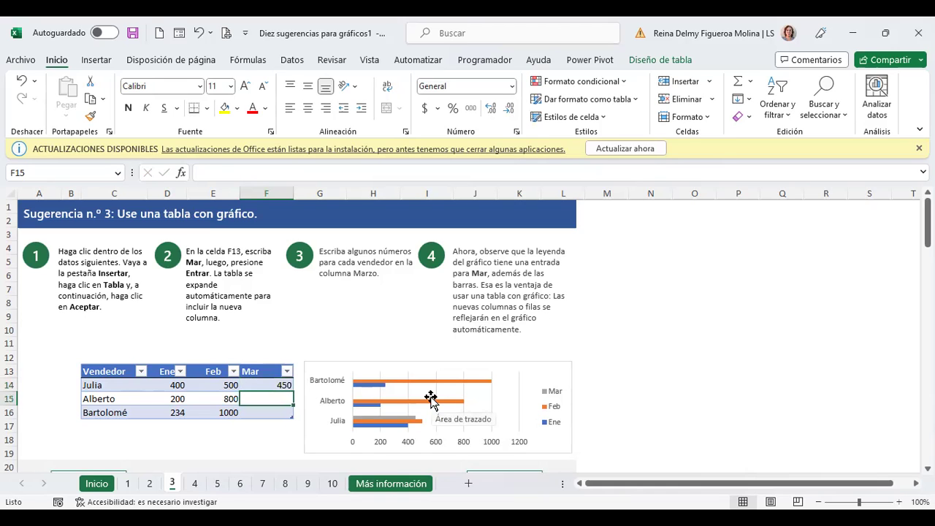
{"action": "type", "text": "600"}
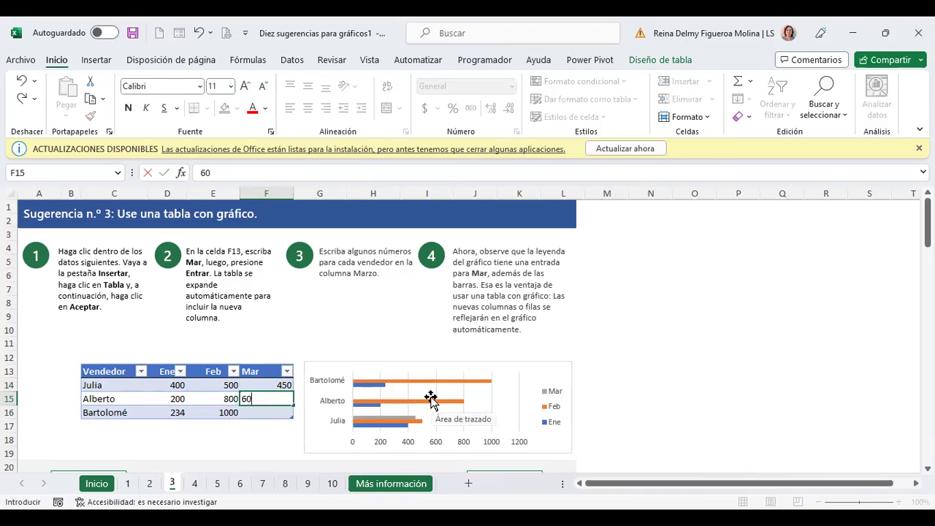
{"action": "key", "text": "Return"}
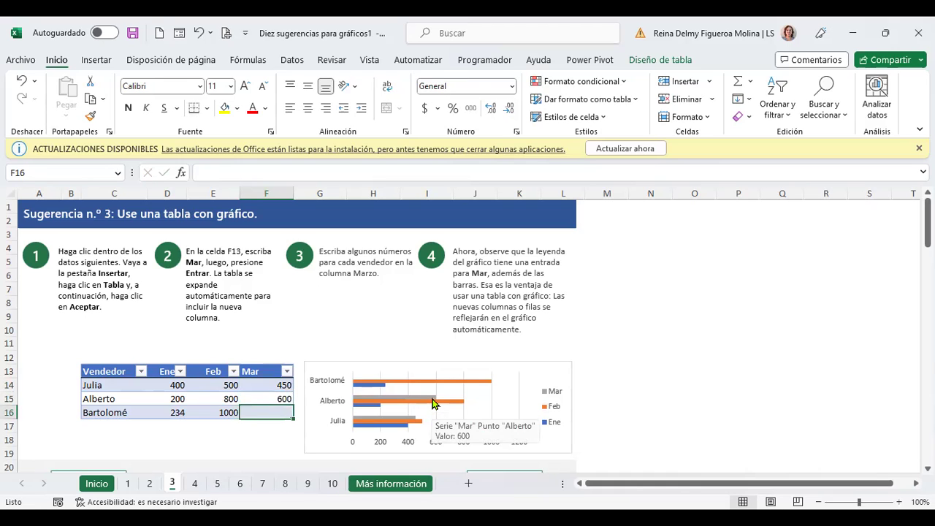
{"action": "type", "text": "750"}
{"action": "key", "text": "Return"}
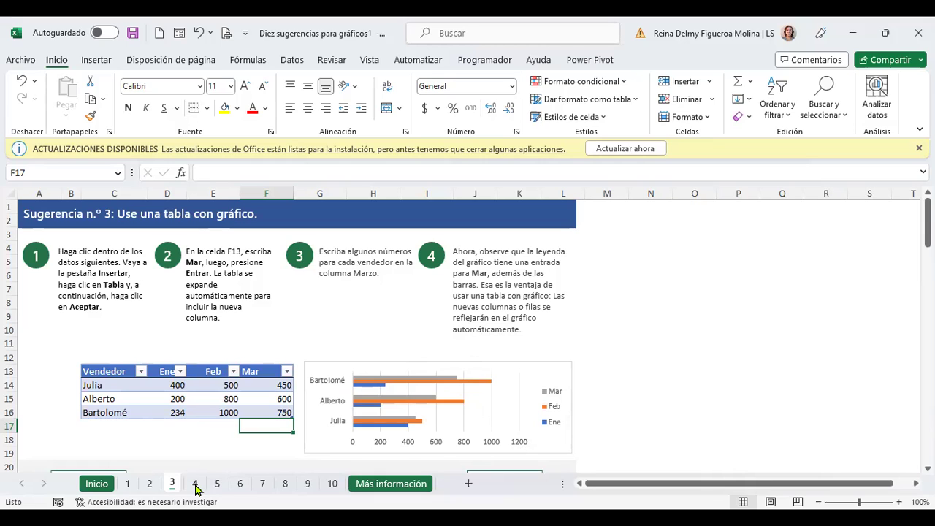
- Switch to sheet 4 and select its Ene–Abr area chart of five salespeople
{"action": "left_click", "coordinate": [195, 485]}
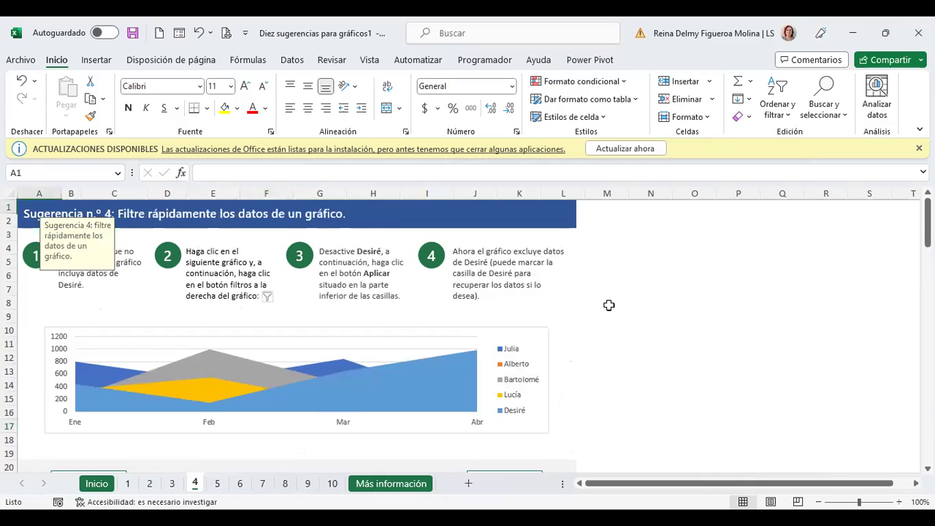
{"action": "left_click", "coordinate": [609, 304]}
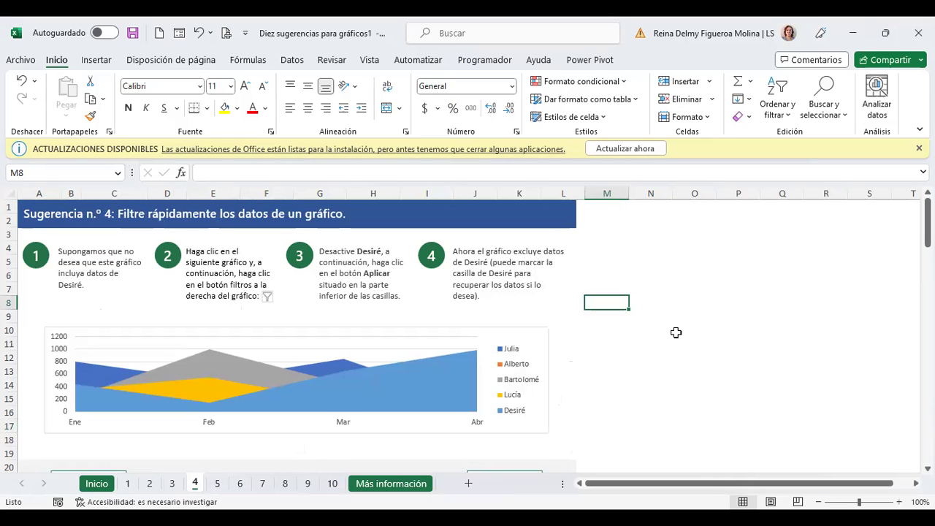
{"action": "left_click", "coordinate": [394, 354]}
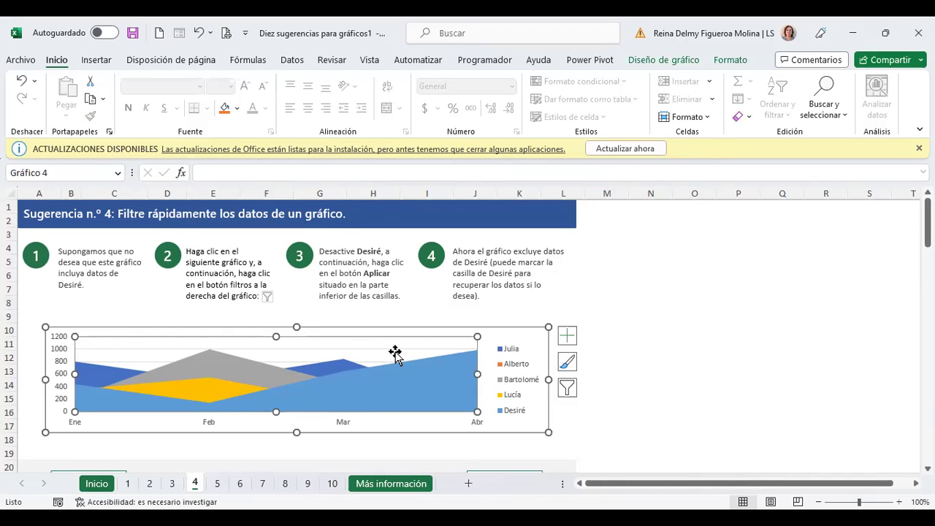
{"action": "left_click", "coordinate": [568, 389]}
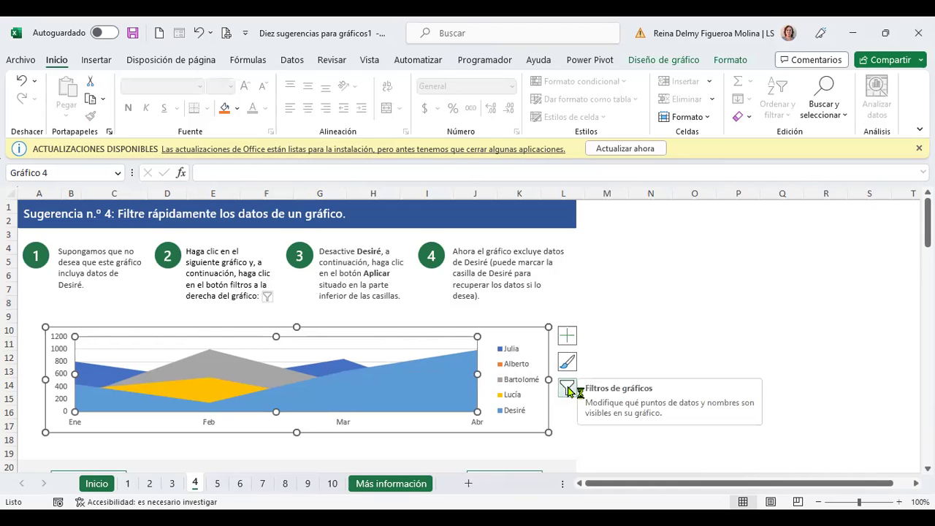
{"action": "left_click", "coordinate": [568, 390]}
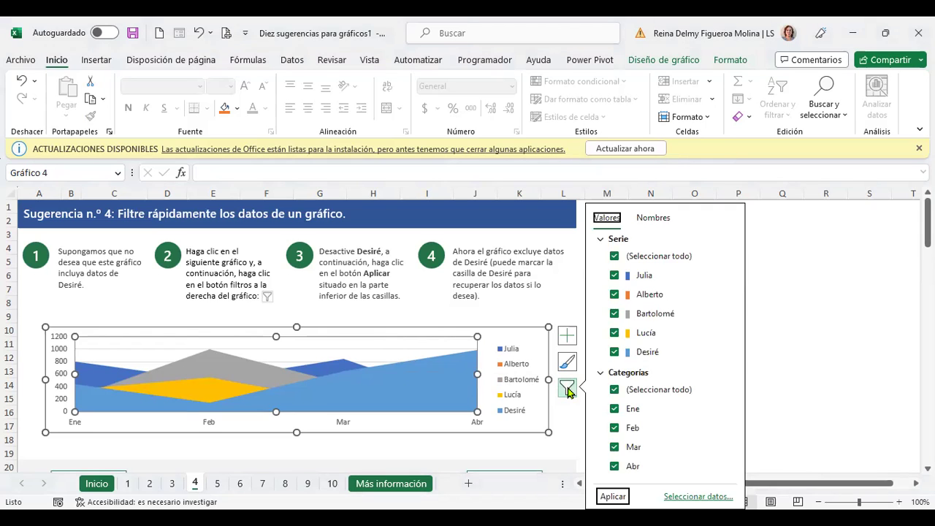
{"action": "left_click", "coordinate": [614, 352]}
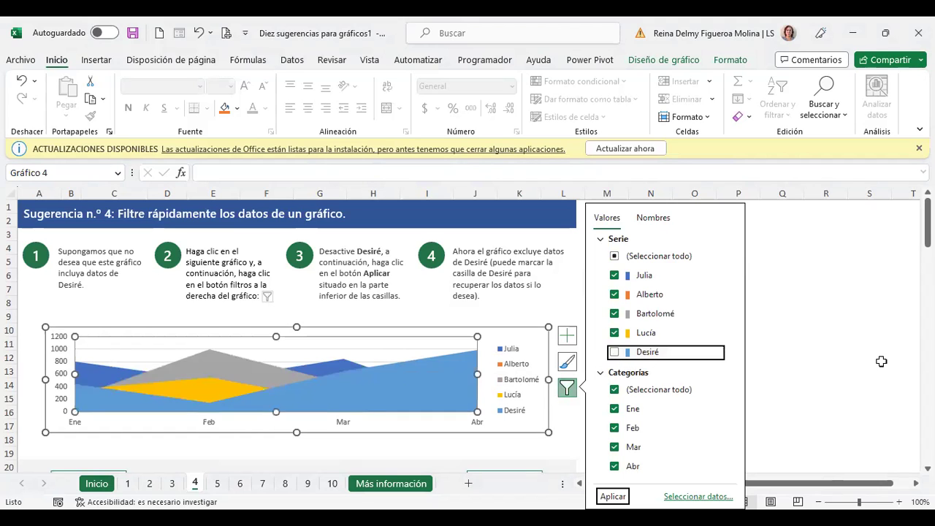
{"action": "scroll", "coordinate": [625, 372], "scroll_direction": "down", "scroll_amount": 2}
{"action": "scroll", "coordinate": [628, 372], "scroll_direction": "up", "scroll_amount": 1}
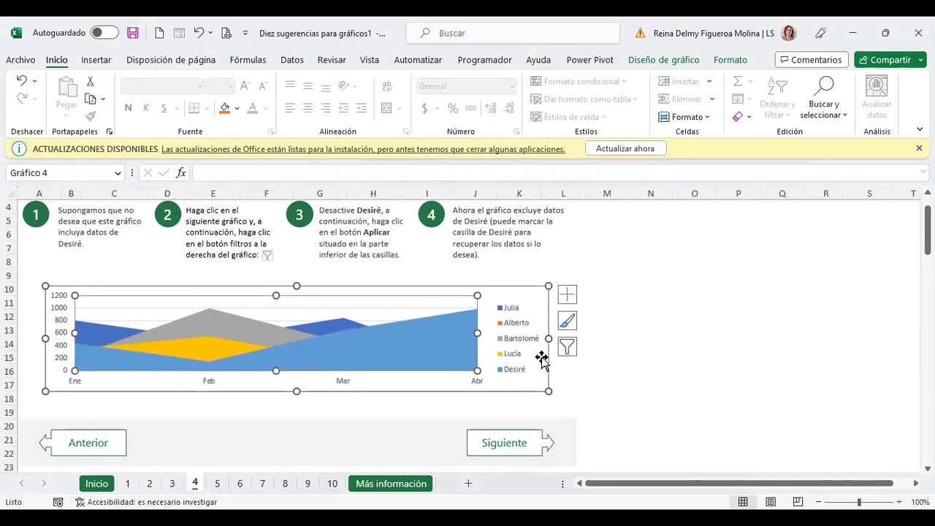
{"action": "left_click", "coordinate": [566, 348]}
{"action": "left_click", "coordinate": [614, 352]}
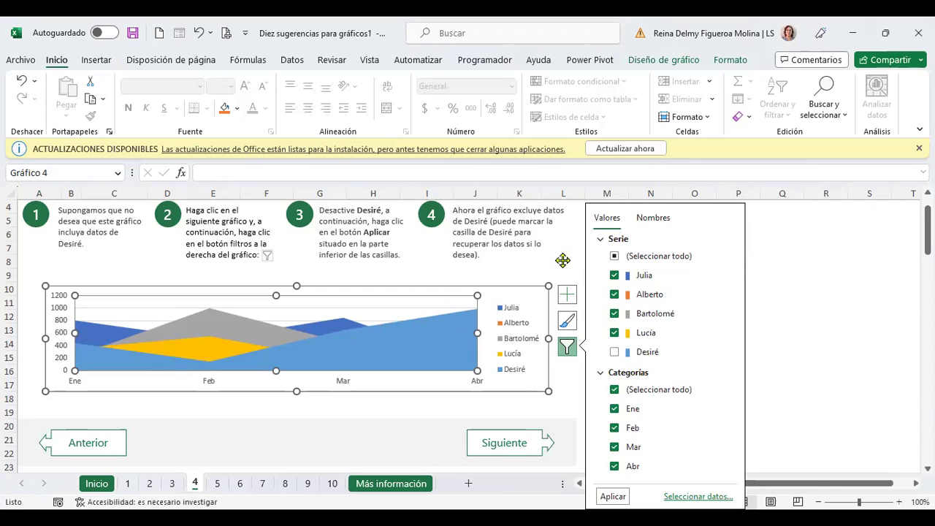
{"action": "left_click", "coordinate": [533, 334]}
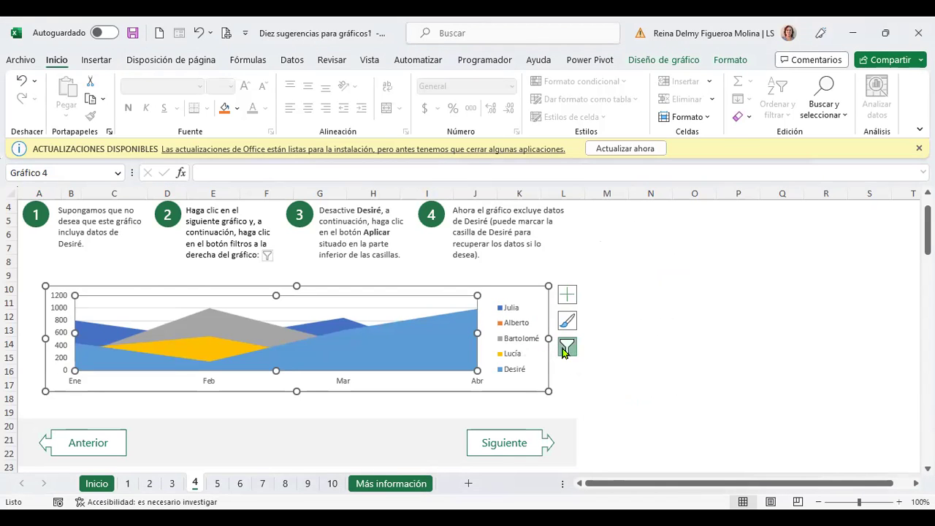
{"action": "left_click", "coordinate": [566, 346]}
{"action": "left_click", "coordinate": [614, 351]}
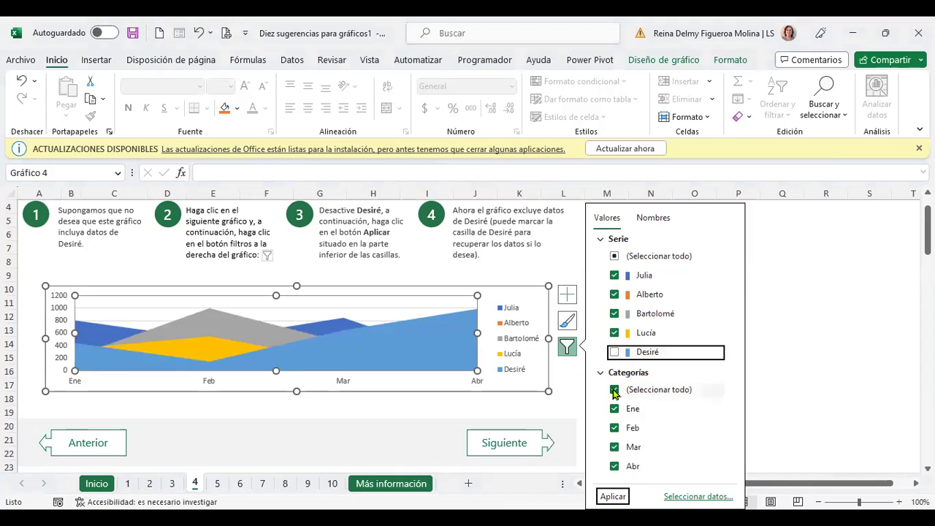
{"action": "left_click", "coordinate": [612, 497]}
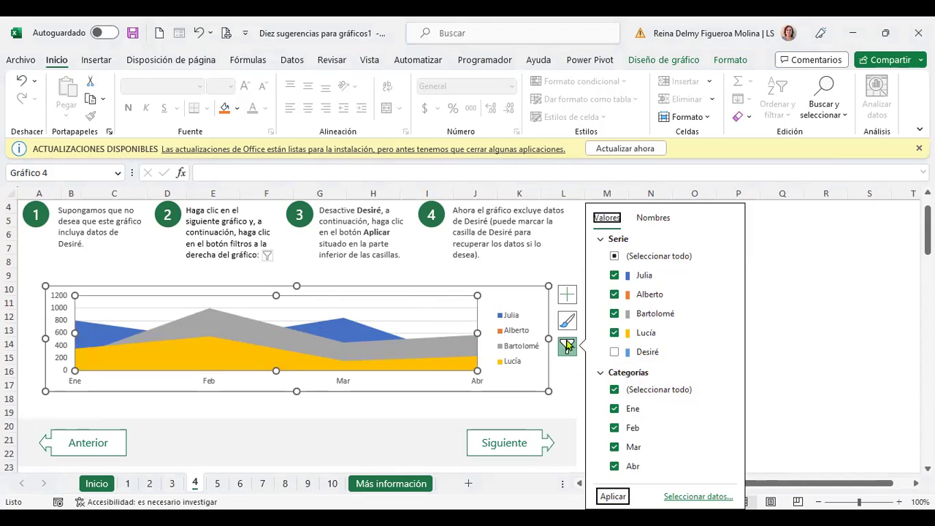
{"action": "left_click", "coordinate": [614, 352]}
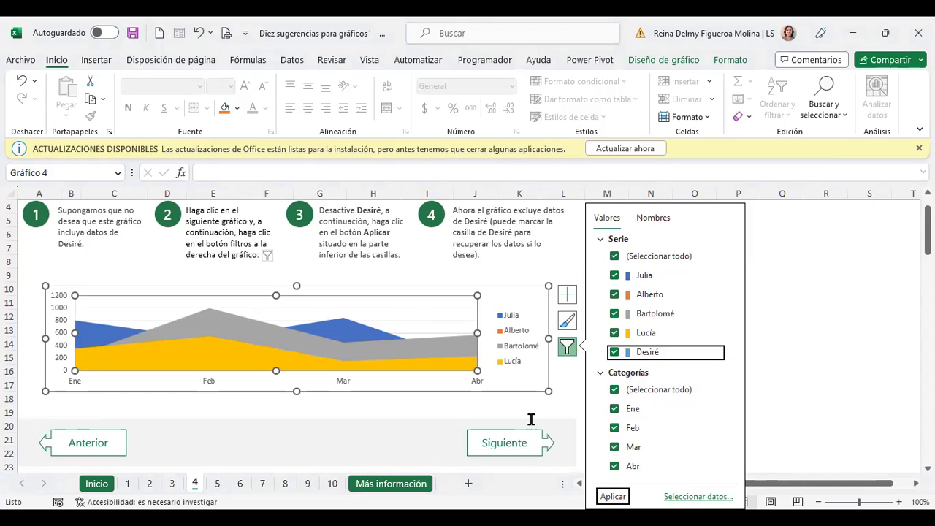
{"action": "left_click", "coordinate": [612, 497]}
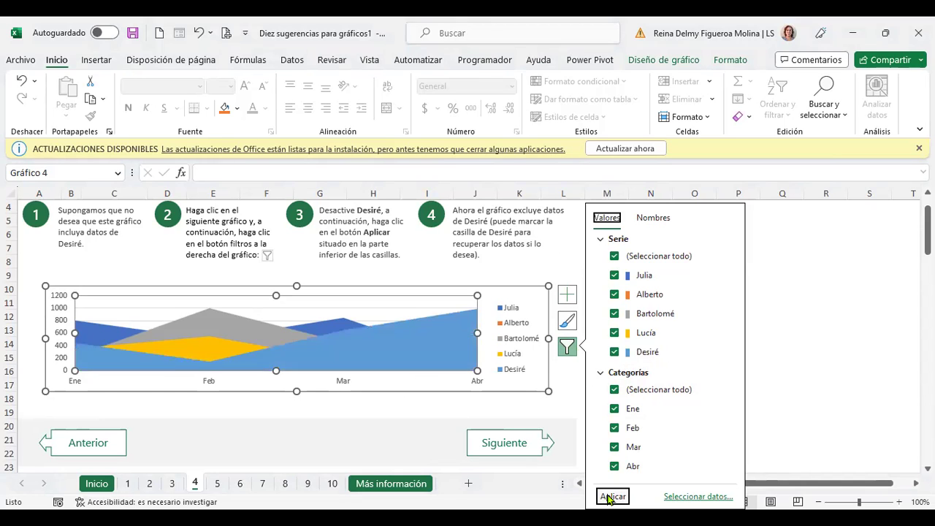
{"action": "left_click", "coordinate": [818, 326]}
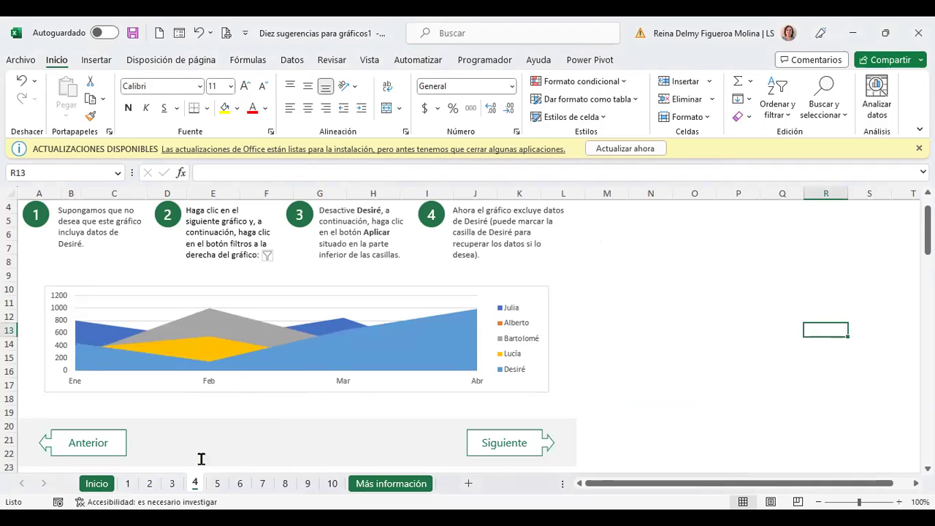
- Go to sheet 5 with the Producto/Importe pivot-chart tip
{"action": "left_click", "coordinate": [217, 485]}
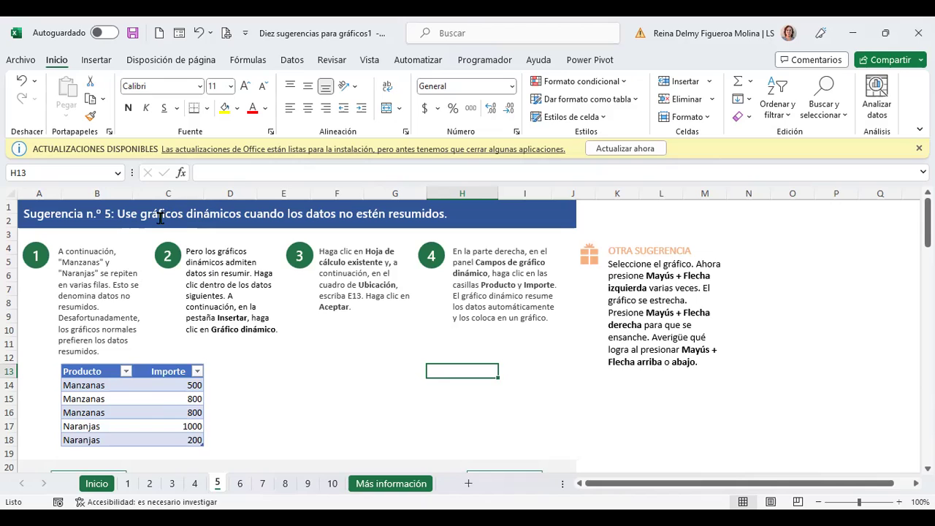
- Insert a pivot chart from the Producto/Importe table on the existing sheet at E13
{"action": "left_click", "coordinate": [146, 390]}
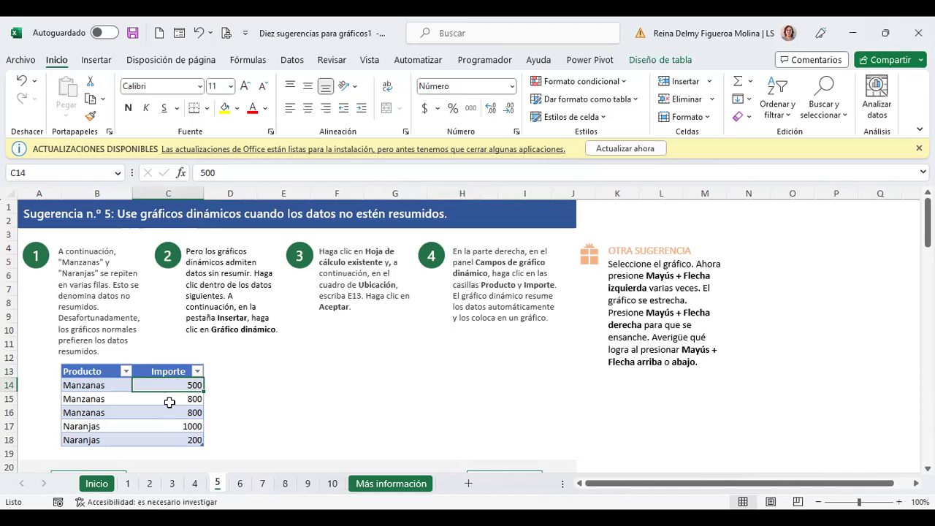
{"action": "left_click", "coordinate": [97, 61]}
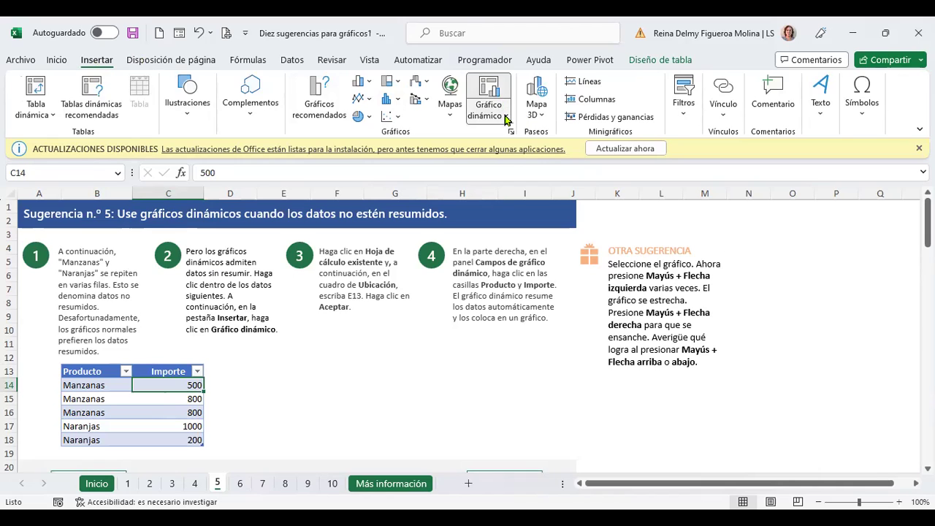
{"action": "left_click", "coordinate": [506, 116]}
{"action": "mouse_move", "coordinate": [523, 136]}
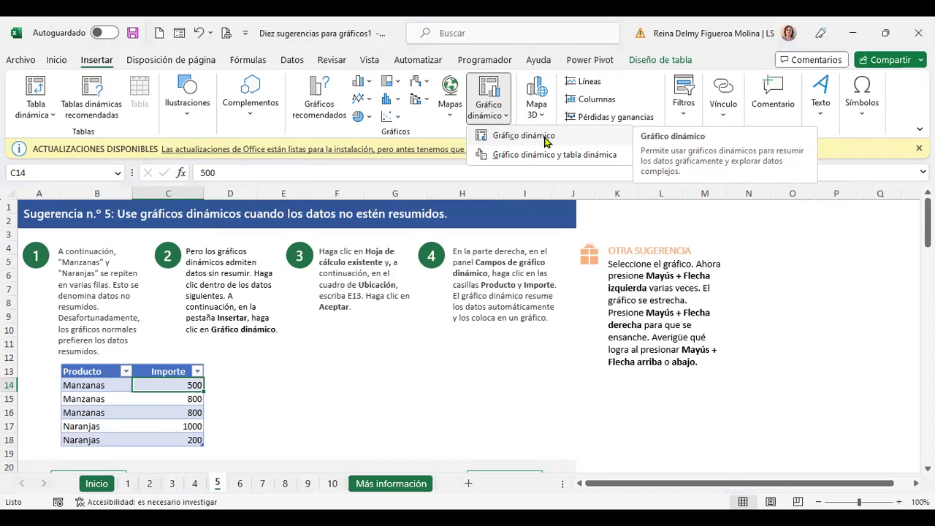
{"action": "left_click", "coordinate": [545, 139]}
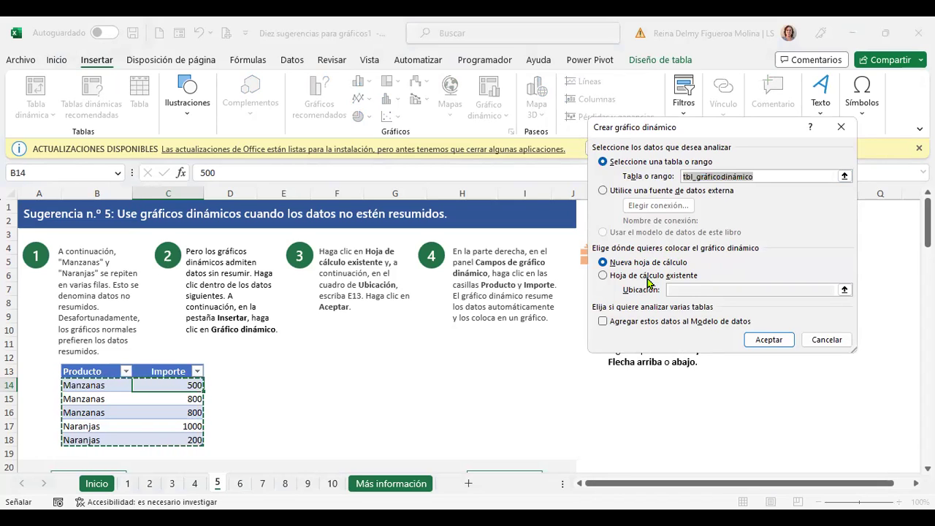
{"action": "left_click", "coordinate": [648, 276]}
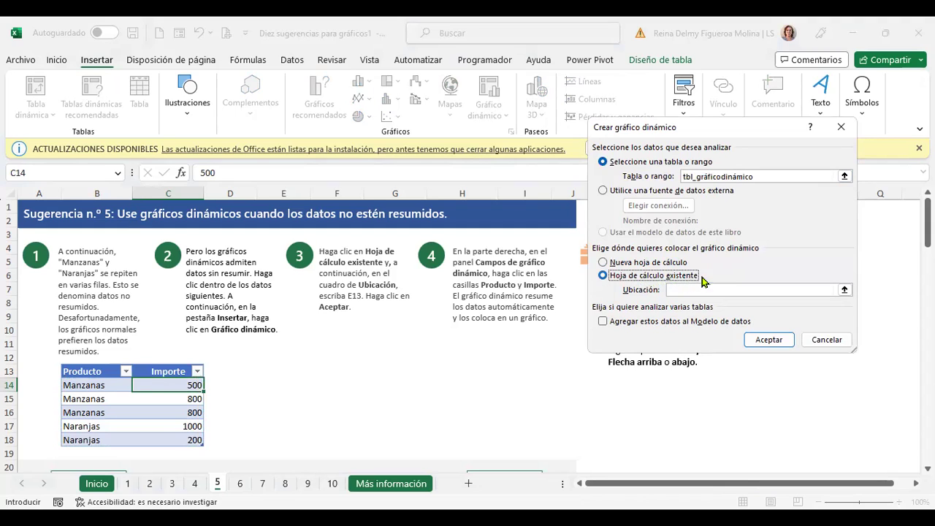
{"action": "left_click", "coordinate": [700, 289]}
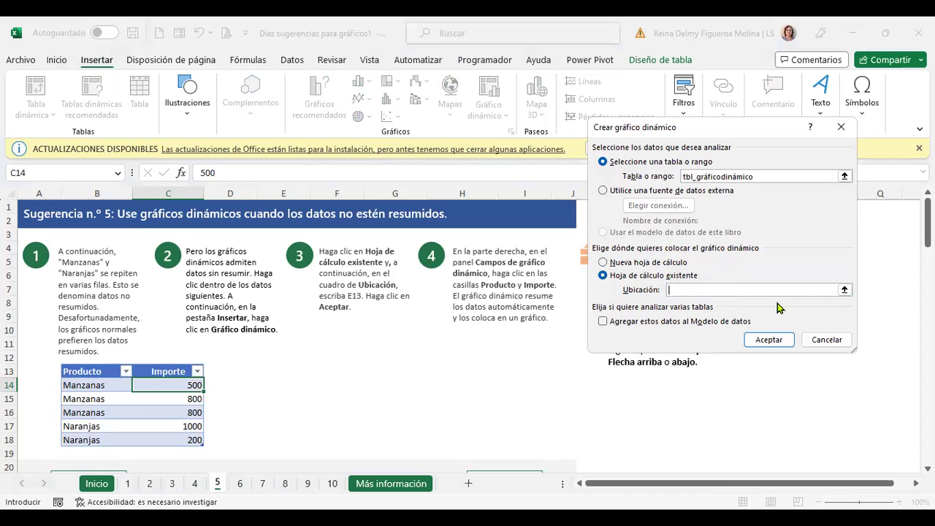
{"action": "type", "text": "E13"}
{"action": "left_click", "coordinate": [777, 341]}
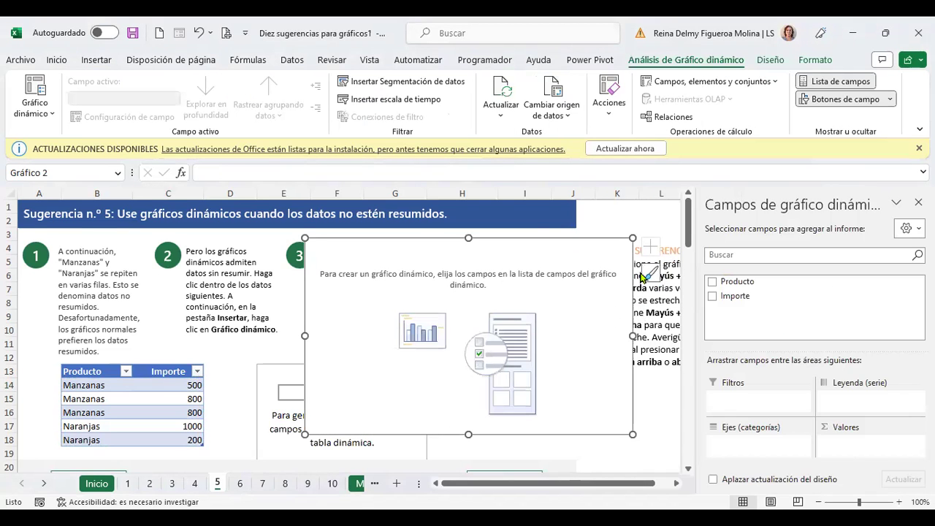
- Move the pivot chart lower and plot Producto with summed Importe: Manzanas 2100, Naranjas 1200
{"action": "left_click_drag", "start_coordinate": [547, 247], "coordinate": [481, 360]}
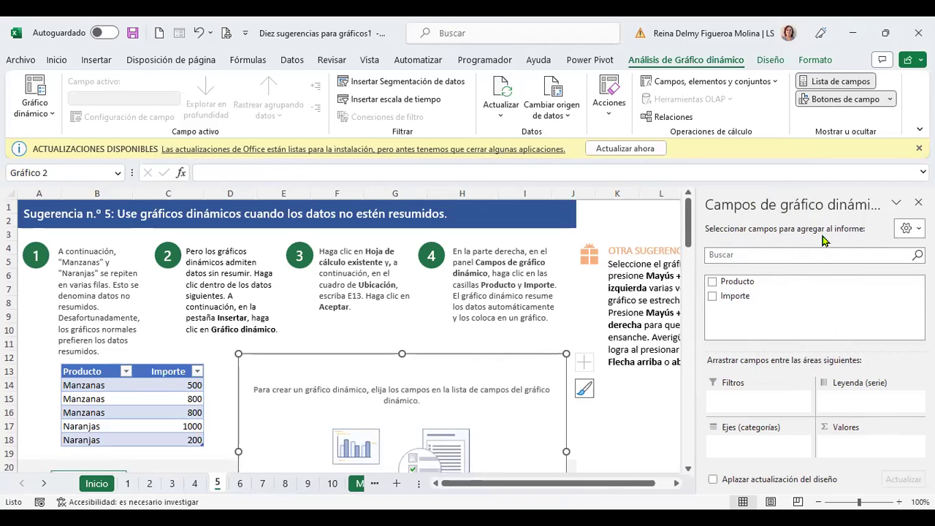
{"action": "left_click", "coordinate": [711, 281]}
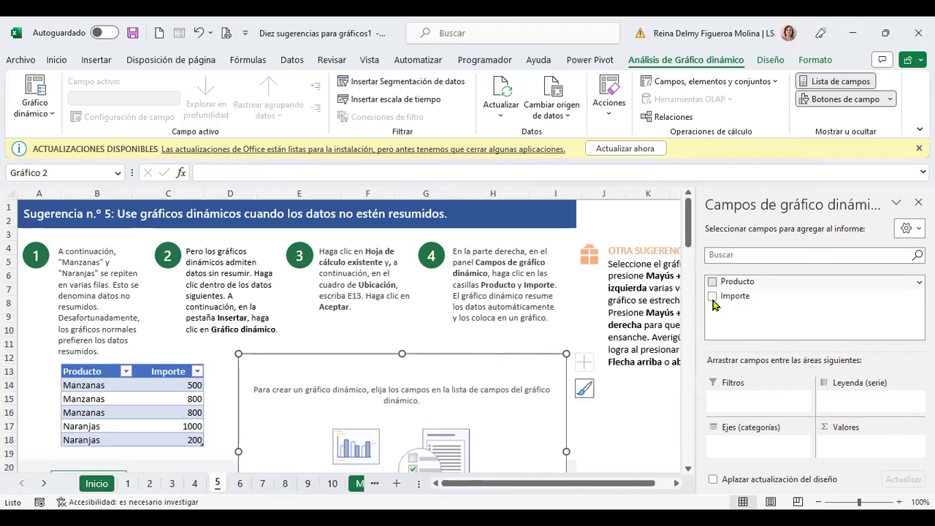
{"action": "left_click", "coordinate": [712, 295]}
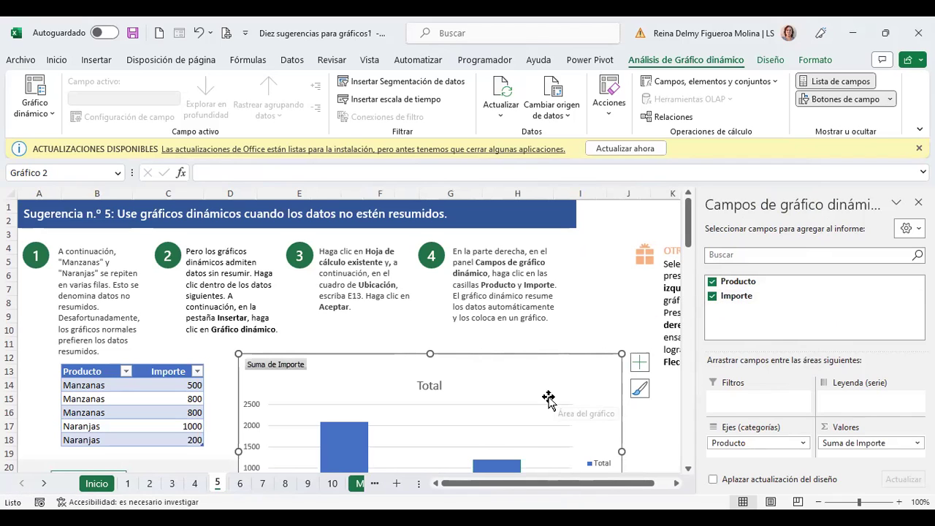
{"action": "scroll", "coordinate": [553, 396], "scroll_direction": "down", "scroll_amount": 1}
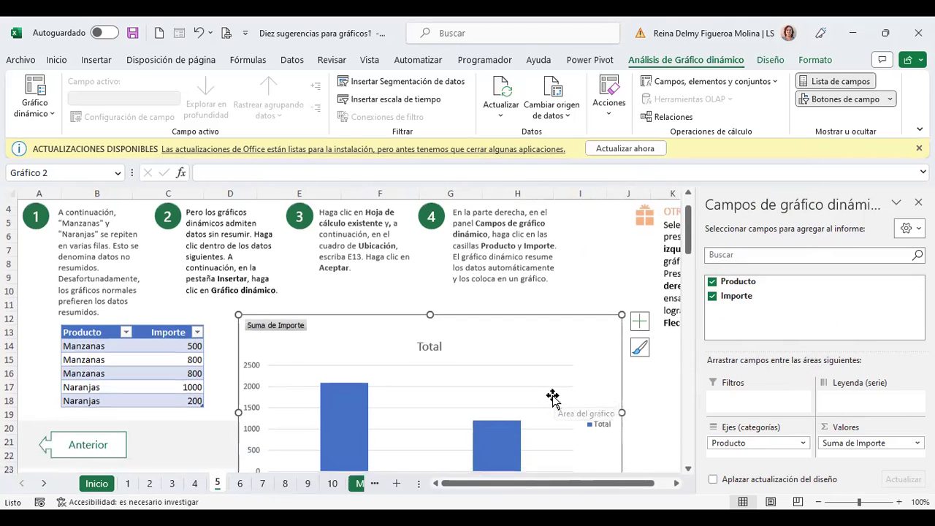
{"action": "scroll", "coordinate": [552, 397], "scroll_direction": "down", "scroll_amount": 1}
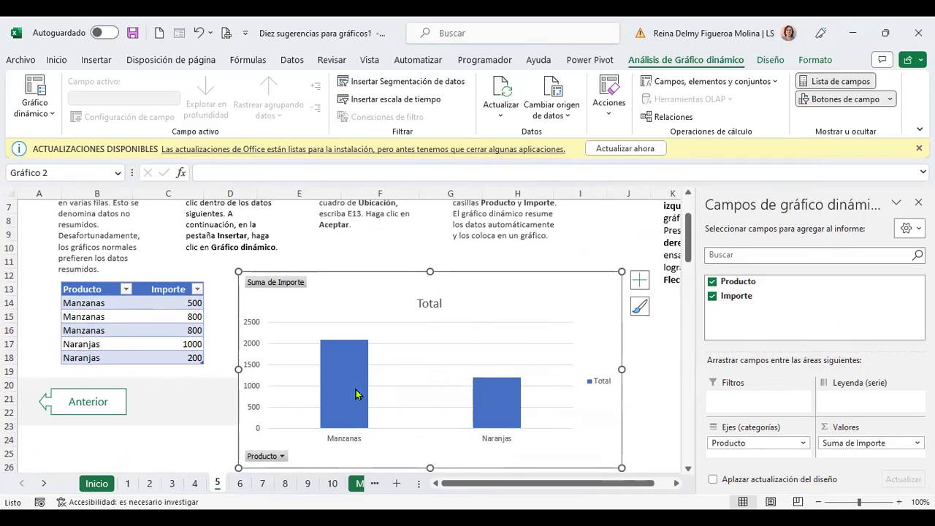
{"action": "mouse_move", "coordinate": [344, 394]}
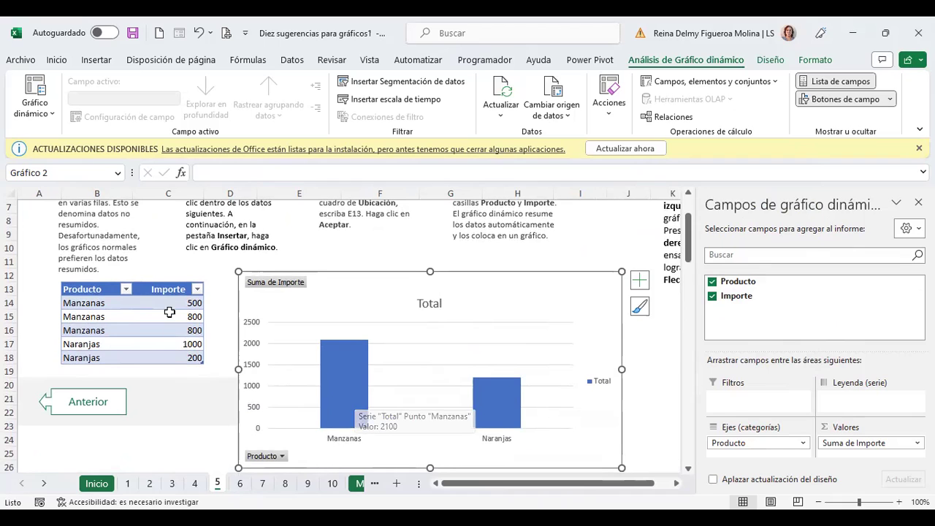
{"action": "left_click_drag", "start_coordinate": [169, 306], "coordinate": [172, 324]}
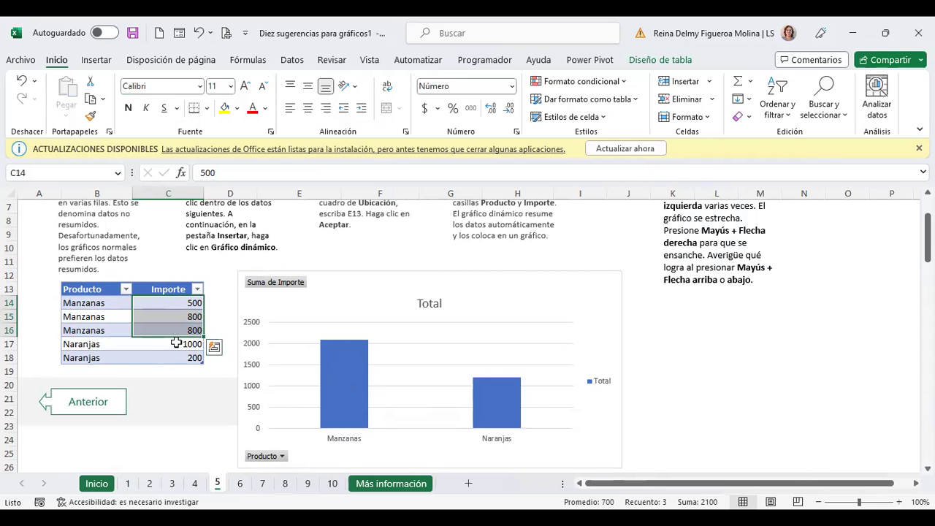
{"action": "left_click_drag", "start_coordinate": [177, 344], "coordinate": [176, 353]}
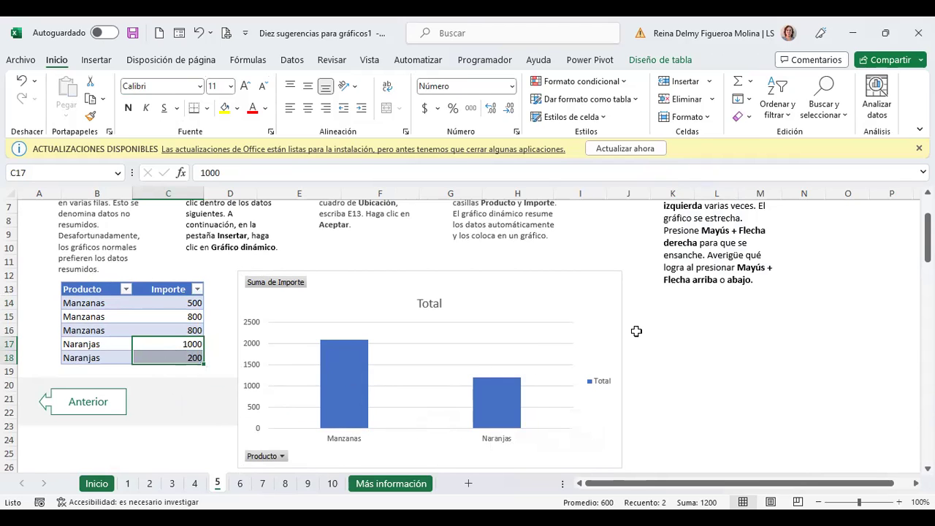
{"action": "scroll", "coordinate": [634, 331], "scroll_direction": "up", "scroll_amount": 2}
{"action": "left_click", "coordinate": [825, 271]}
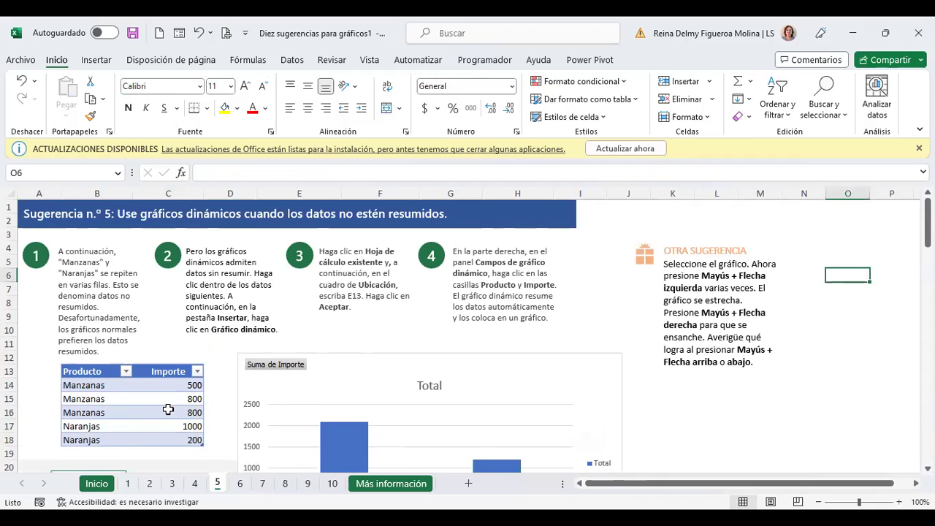
{"action": "scroll", "coordinate": [521, 348], "scroll_direction": "down", "scroll_amount": 3}
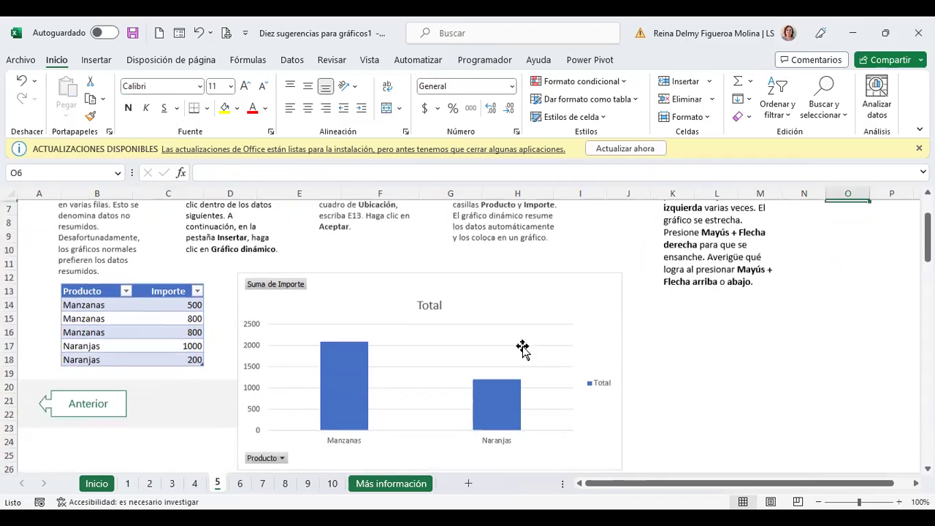
{"action": "scroll", "coordinate": [529, 350], "scroll_direction": "up", "scroll_amount": 3}
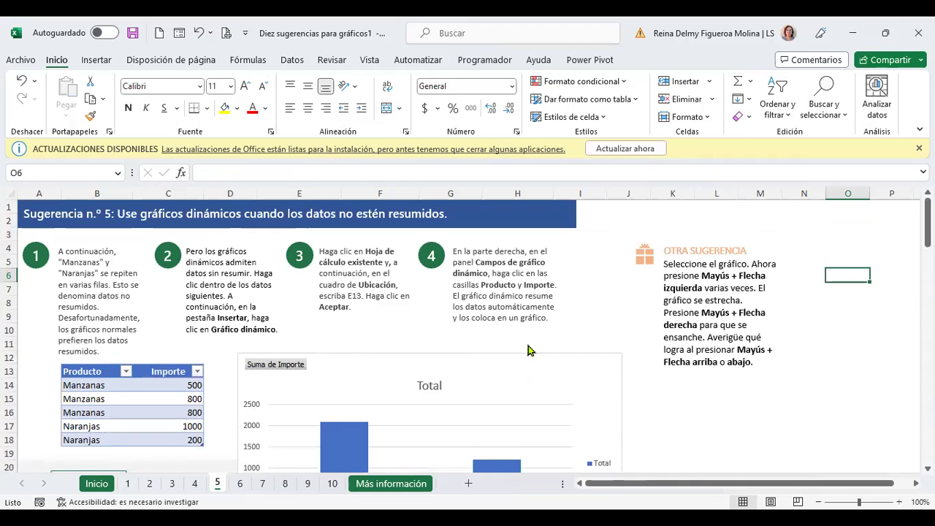
- Switch to sheet 6 and scroll to its Departamento/Producto/Importe table
{"action": "left_click", "coordinate": [241, 484]}
{"action": "left_click", "coordinate": [605, 360]}
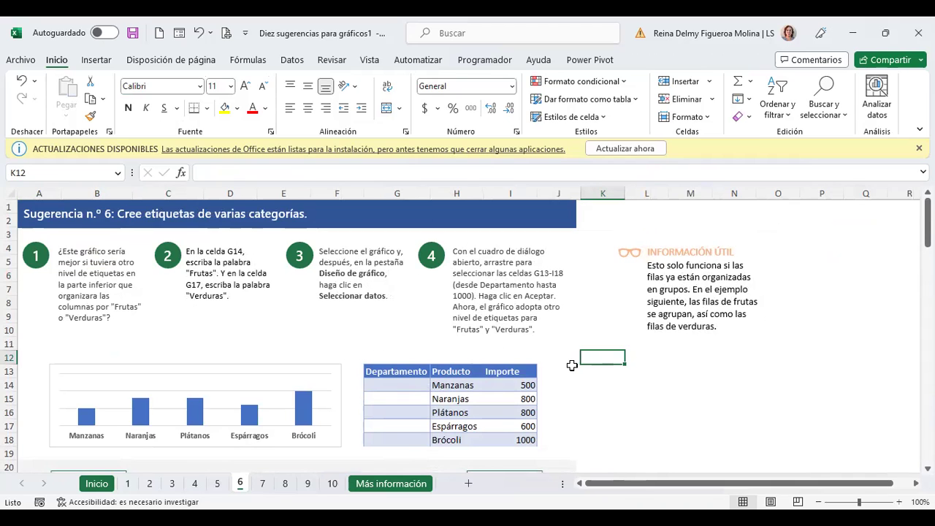
{"action": "scroll", "coordinate": [572, 365], "scroll_direction": "down", "scroll_amount": 1}
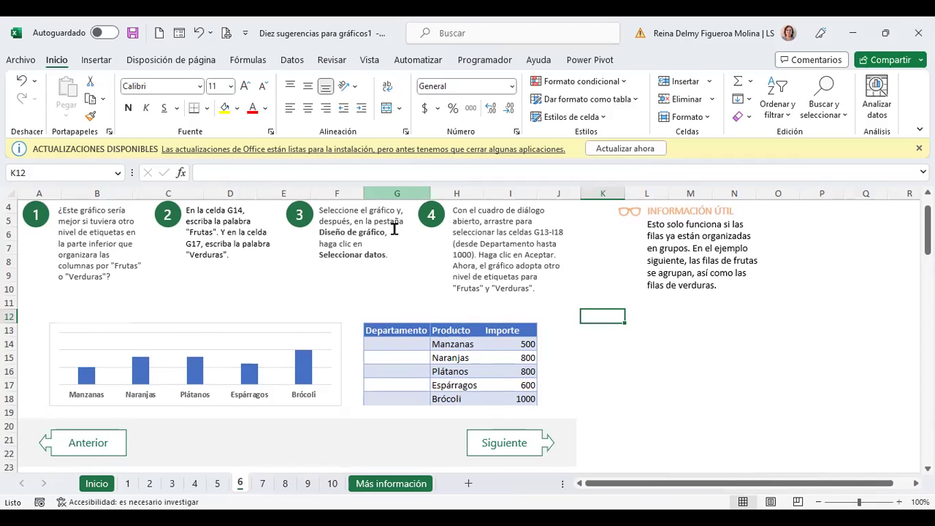
- Enter Frutas in G14 and Verduras in G17 of the Departamento column
{"action": "left_click", "coordinate": [382, 356]}
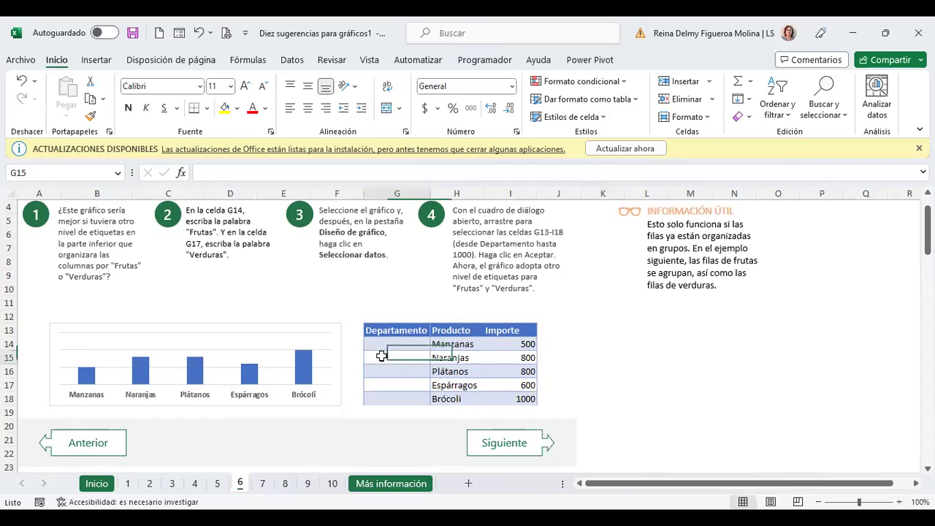
{"action": "key", "text": "Up"}
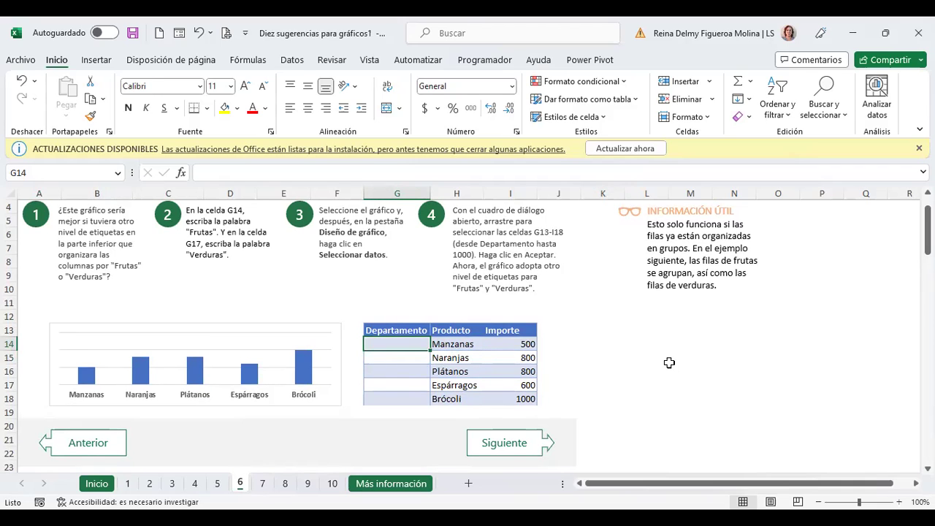
{"action": "type", "text": "Frutas"}
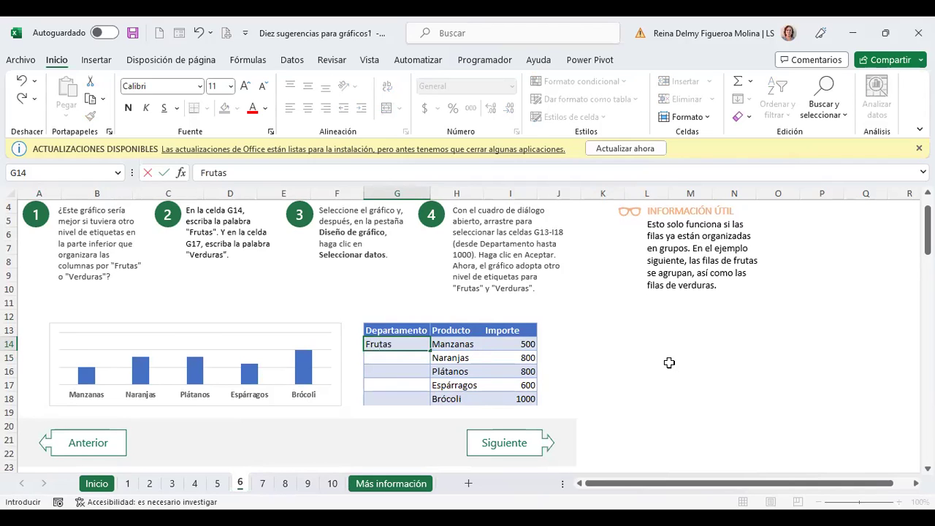
{"action": "key", "text": "Return"}
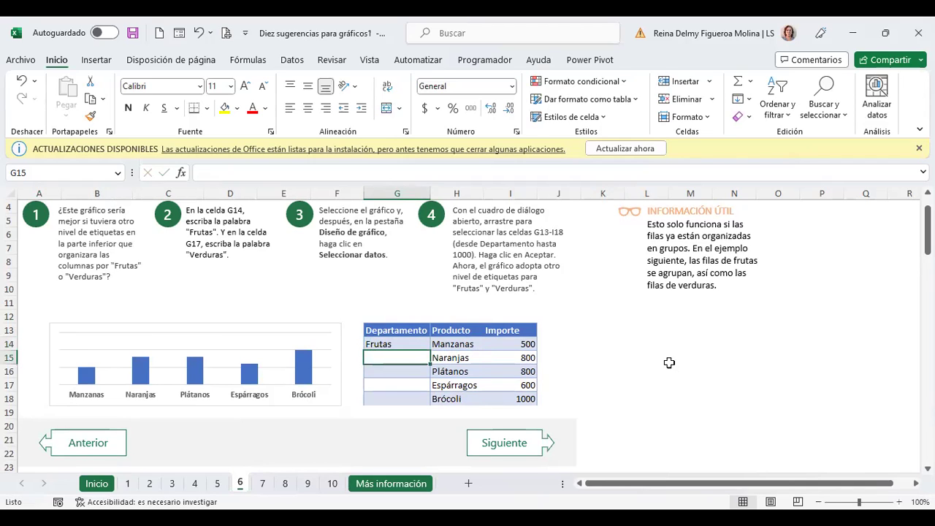
{"action": "key", "text": "Down"}
{"action": "key", "text": "Down"}
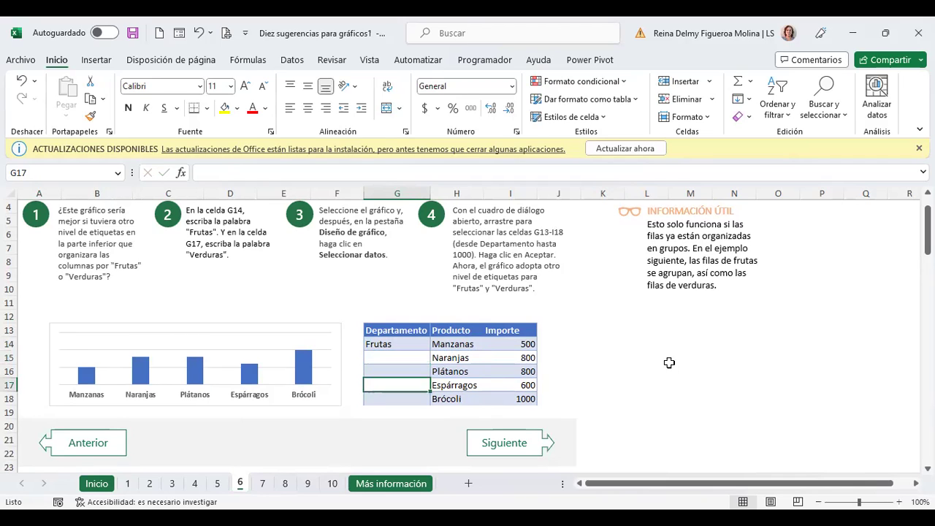
{"action": "type", "text": "Verduras"}
{"action": "key", "text": "Return"}
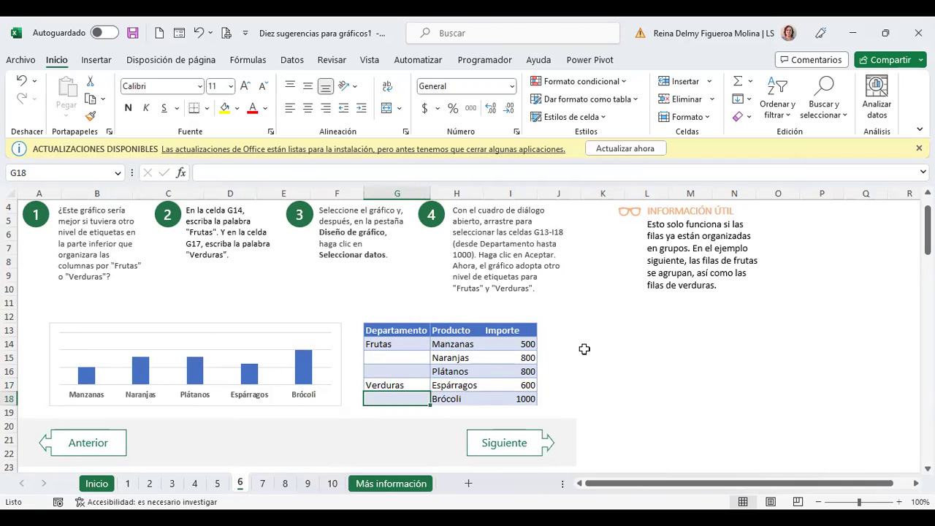
{"action": "left_click", "coordinate": [175, 355]}
- Set the bar chart's data source to G13:I18 so products group under Frutas and Verduras
{"action": "left_click", "coordinate": [683, 63]}
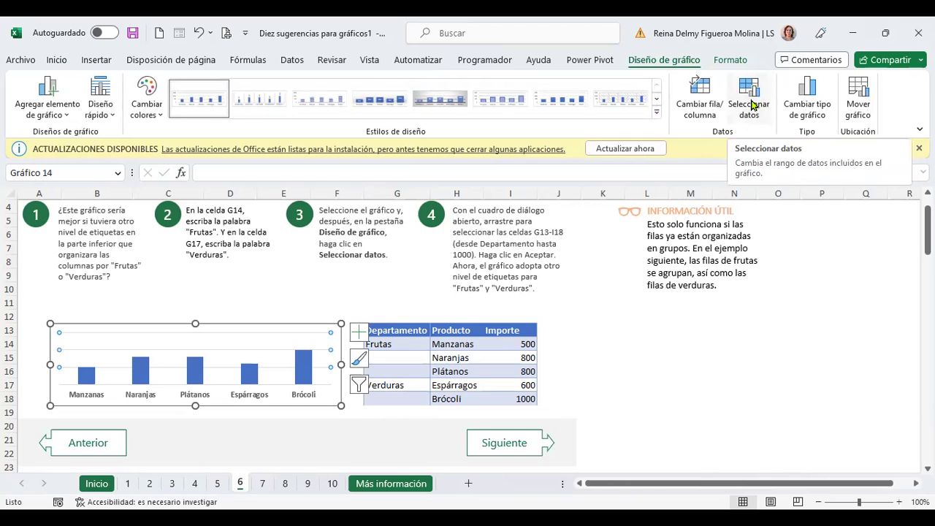
{"action": "left_click", "coordinate": [752, 106]}
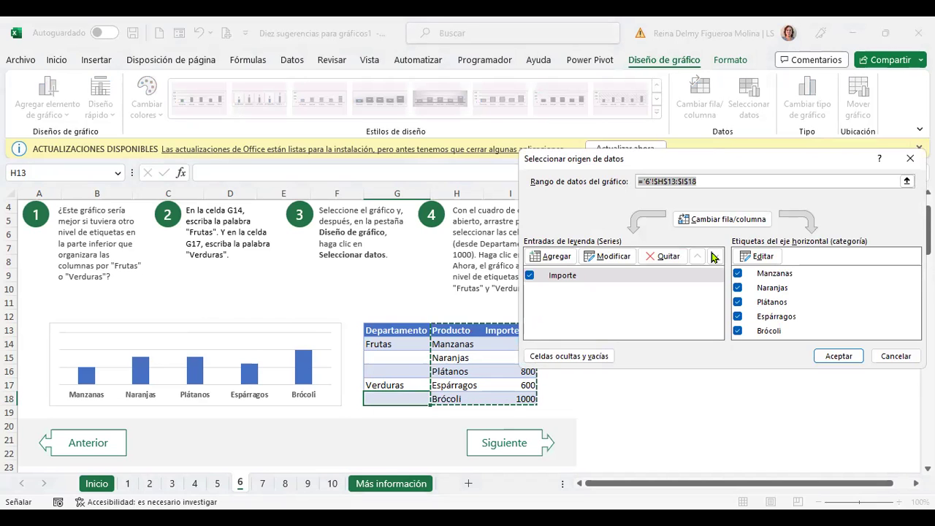
{"action": "left_click_drag", "start_coordinate": [719, 158], "coordinate": [238, 180]}
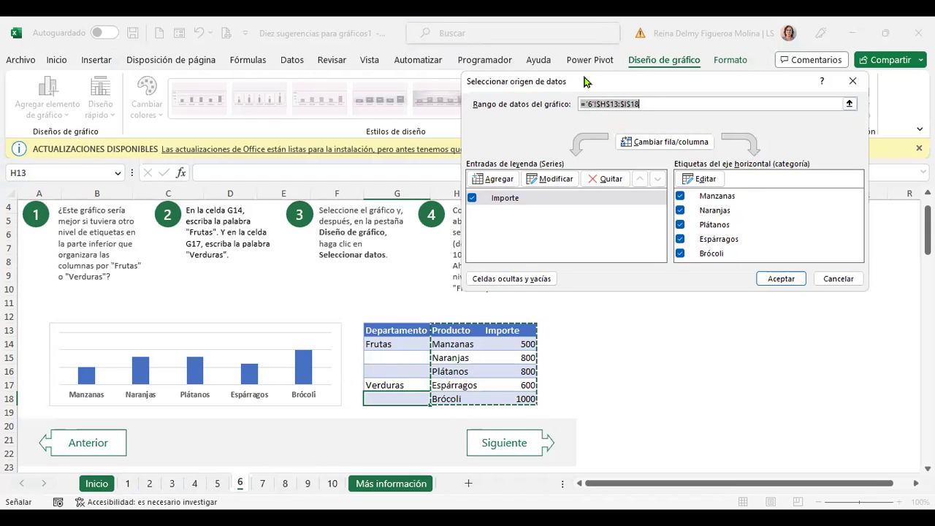
{"action": "left_click_drag", "start_coordinate": [584, 82], "coordinate": [576, 70]}
{"action": "left_click", "coordinate": [394, 331]}
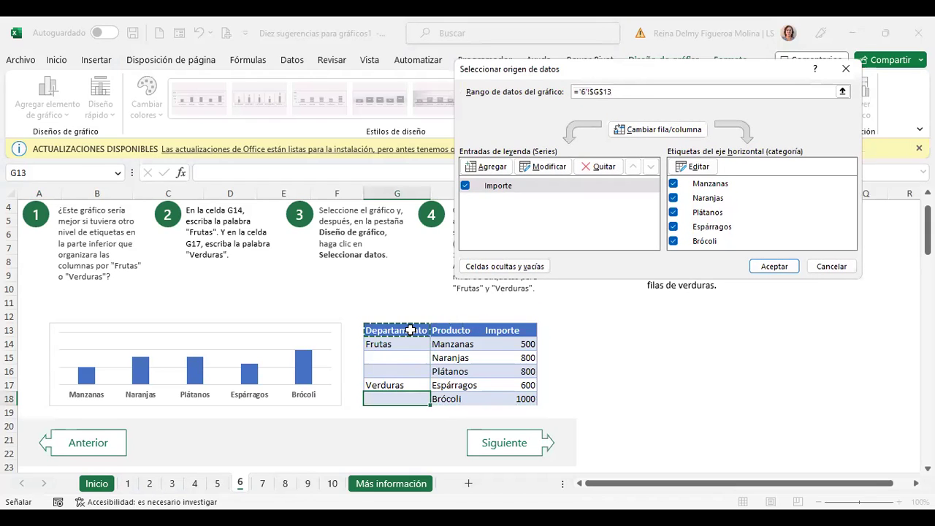
{"action": "left_click_drag", "start_coordinate": [411, 330], "coordinate": [512, 398]}
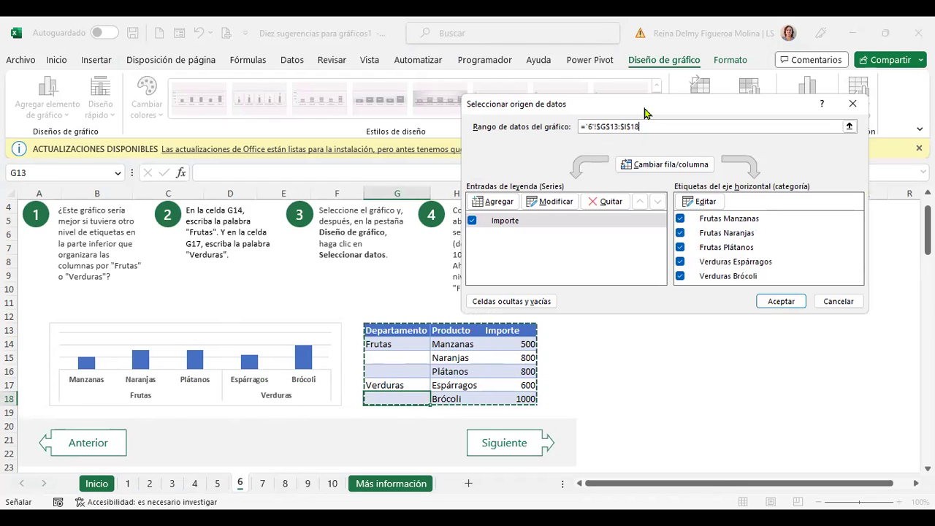
{"action": "left_click_drag", "start_coordinate": [644, 111], "coordinate": [231, 127]}
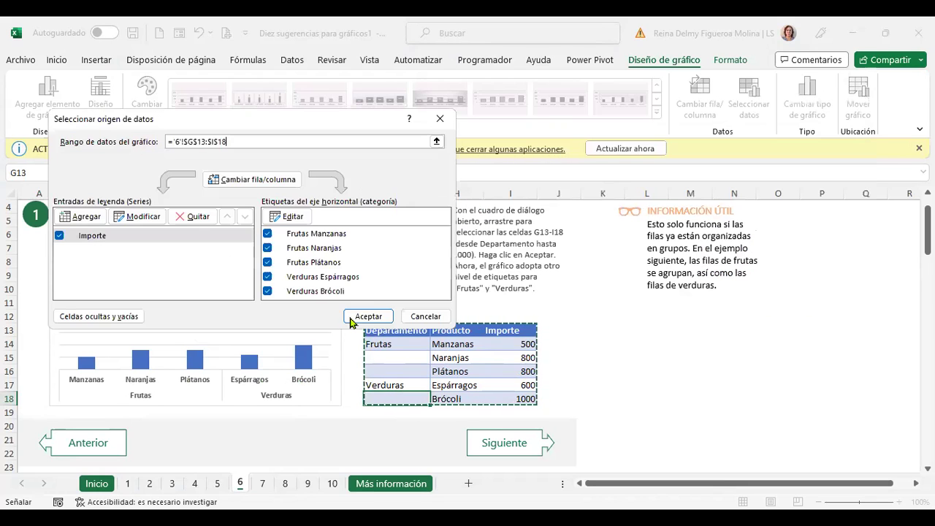
{"action": "left_click", "coordinate": [354, 314]}
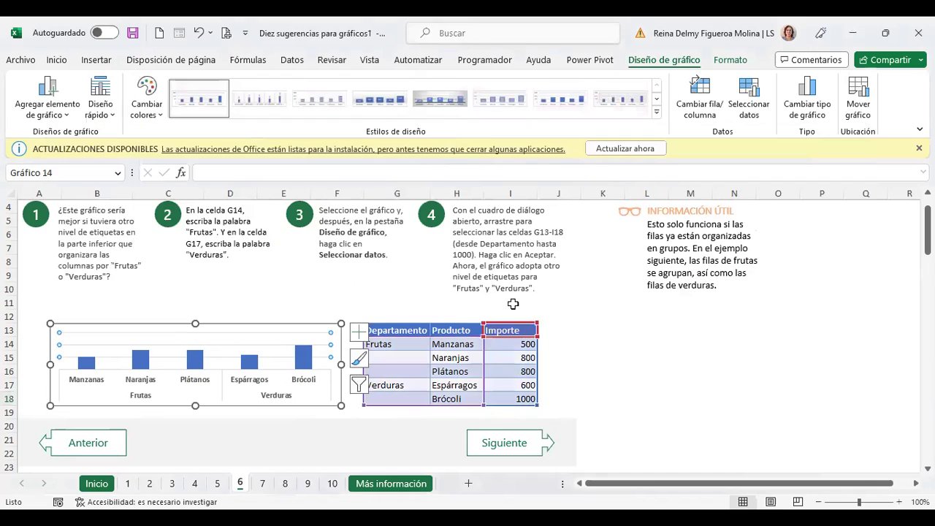
{"action": "left_click", "coordinate": [617, 335]}
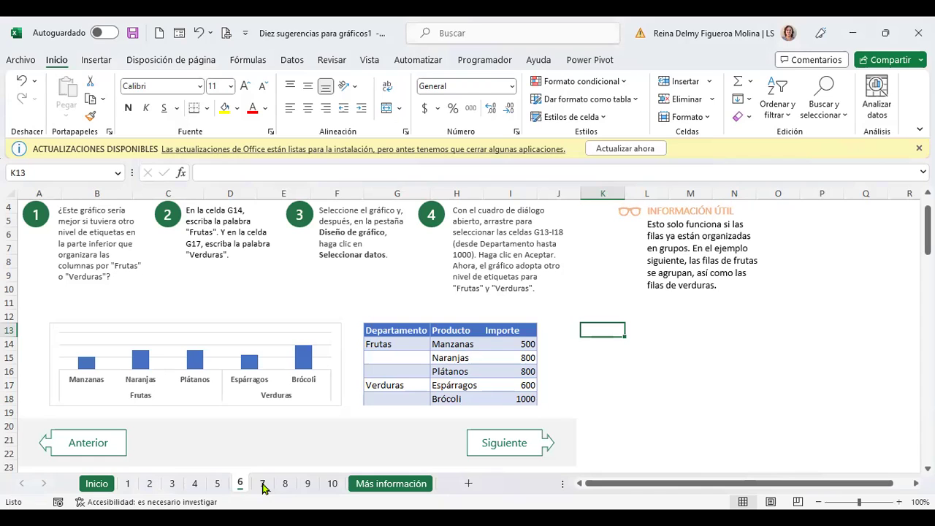
- Switch to sheet 7 and select the Ventas and % de beneficios column chart
{"action": "left_click", "coordinate": [263, 484]}
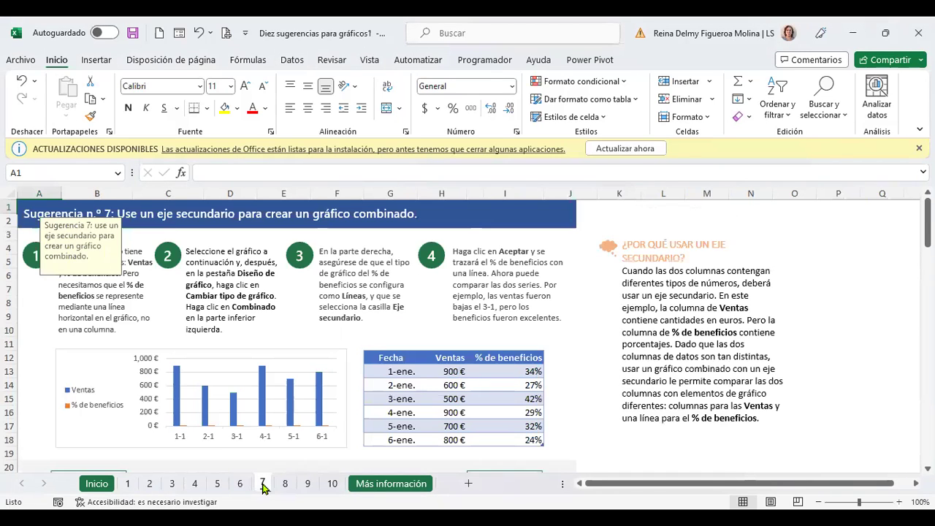
{"action": "left_click", "coordinate": [842, 281]}
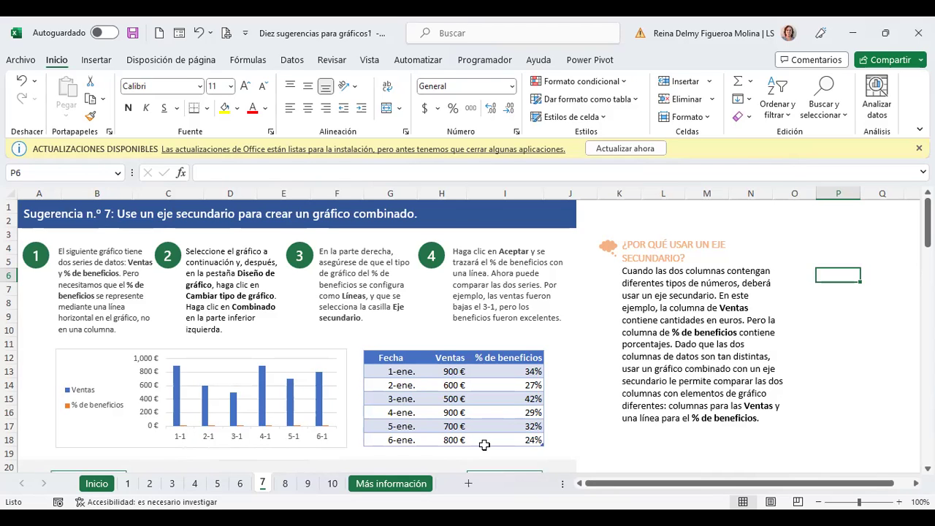
{"action": "left_click", "coordinate": [204, 368]}
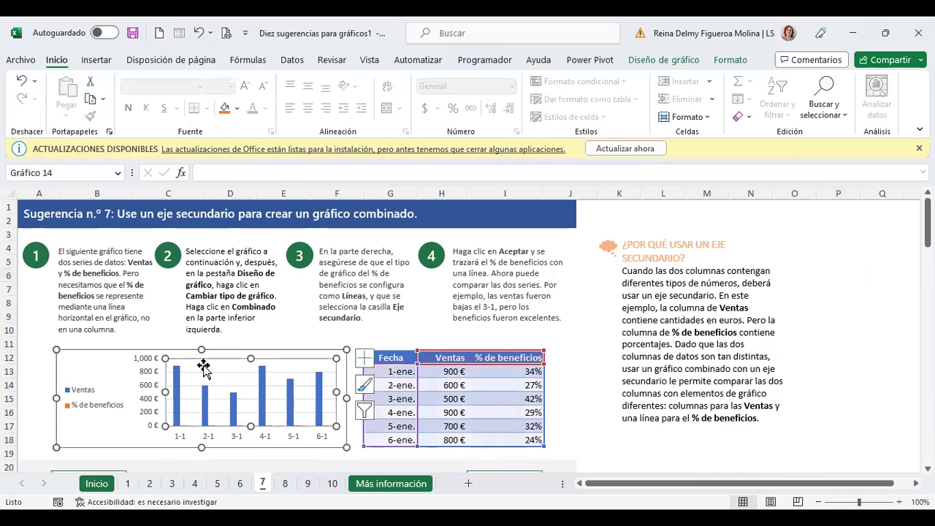
- Make the chart a Combo type with % de beneficios as a line on the secondary axis
{"action": "left_click", "coordinate": [669, 62]}
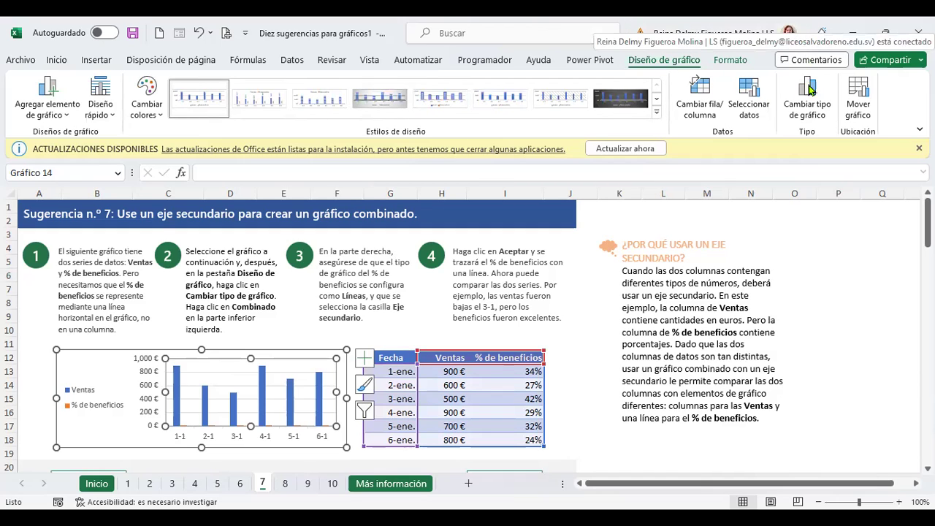
{"action": "left_click", "coordinate": [811, 108]}
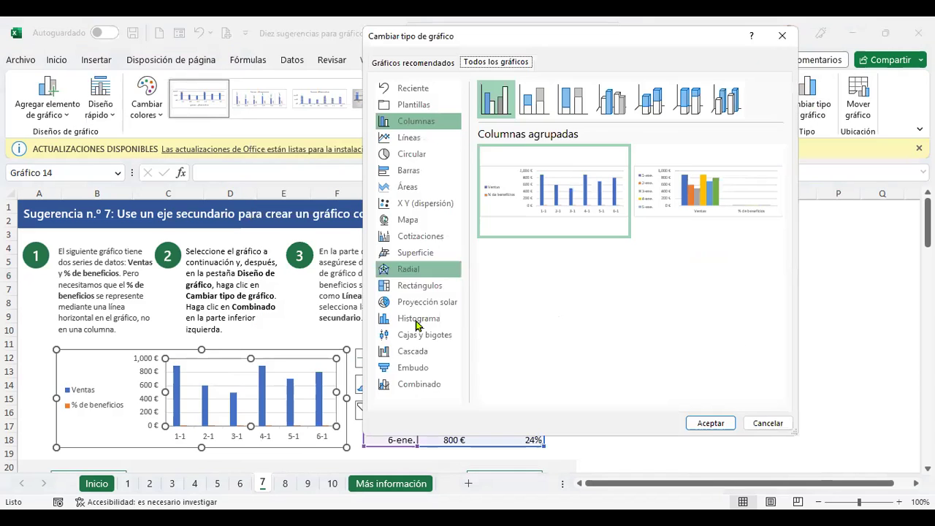
{"action": "left_click", "coordinate": [418, 385]}
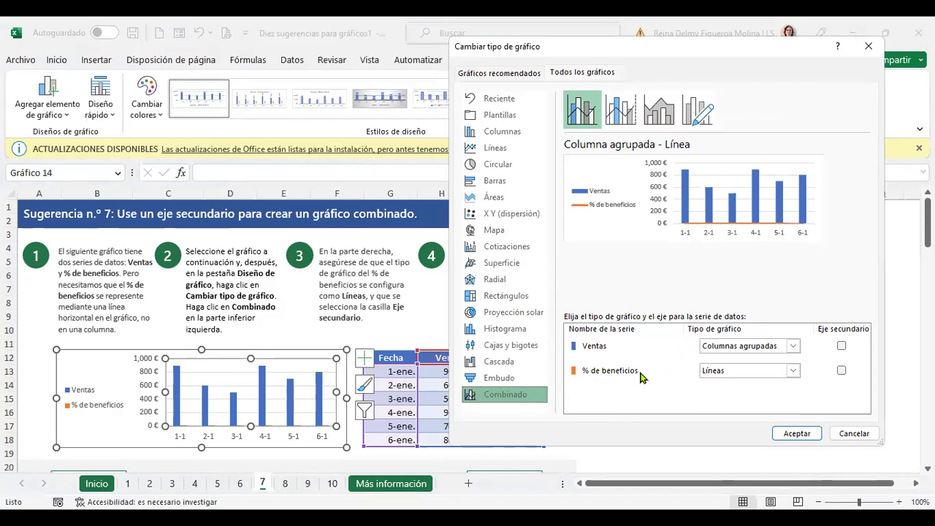
{"action": "left_click", "coordinate": [841, 371]}
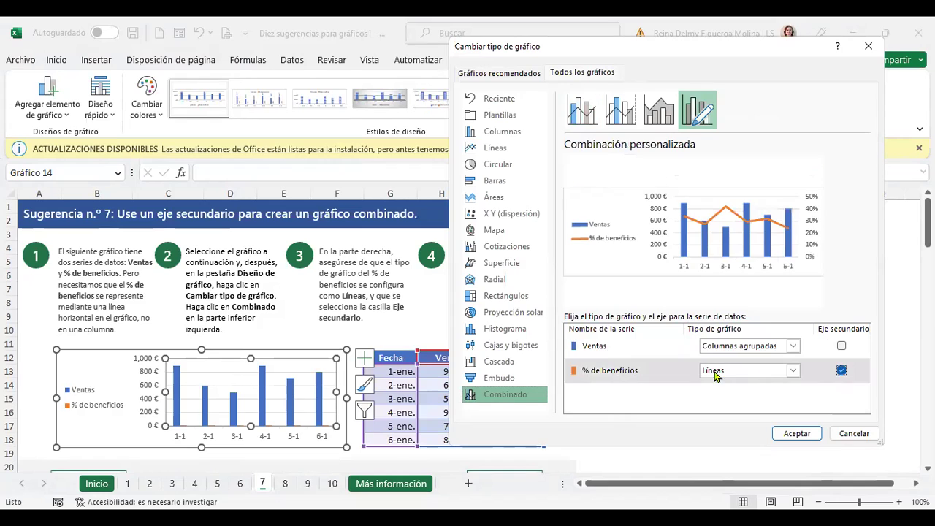
{"action": "left_click", "coordinate": [841, 371]}
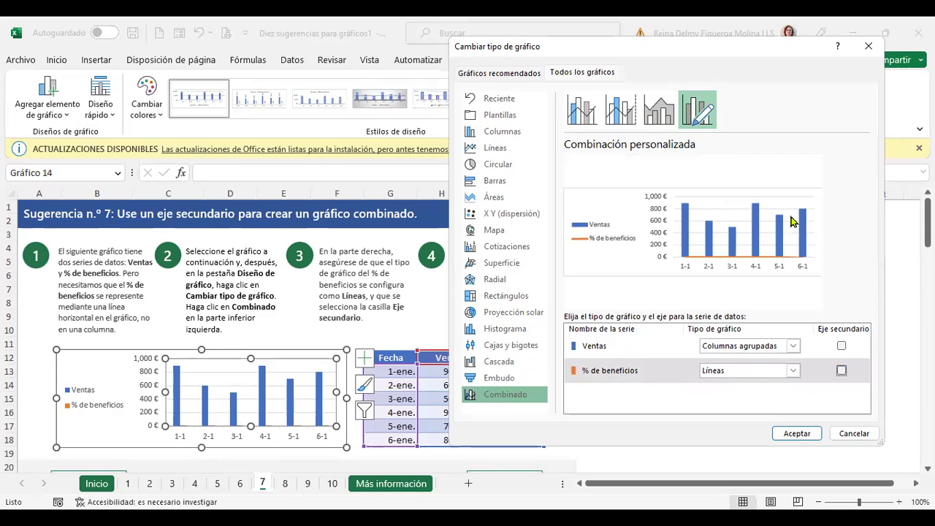
{"action": "left_click", "coordinate": [841, 370]}
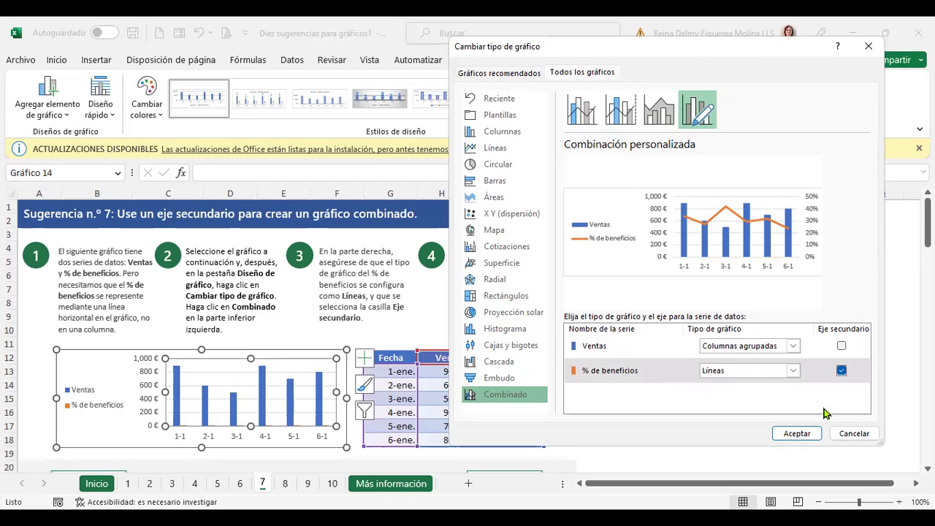
{"action": "left_click", "coordinate": [807, 435]}
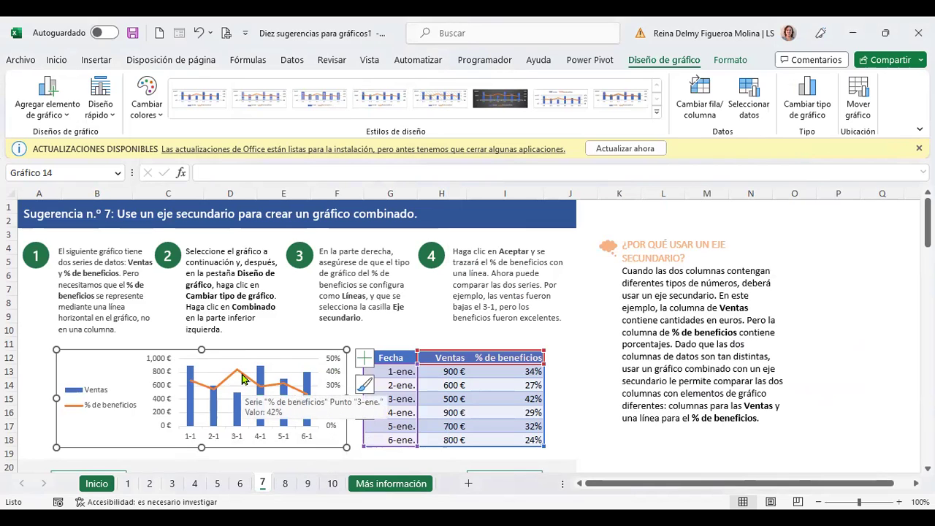
{"action": "left_click", "coordinate": [834, 332]}
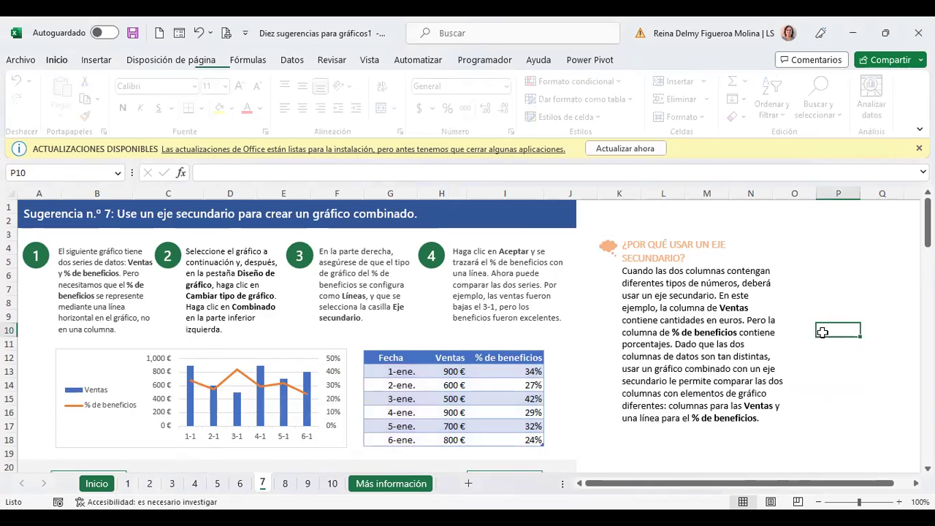
- Switch to sheet 8 and select the chart's 'Título del gráfico' title
{"action": "left_click", "coordinate": [286, 485]}
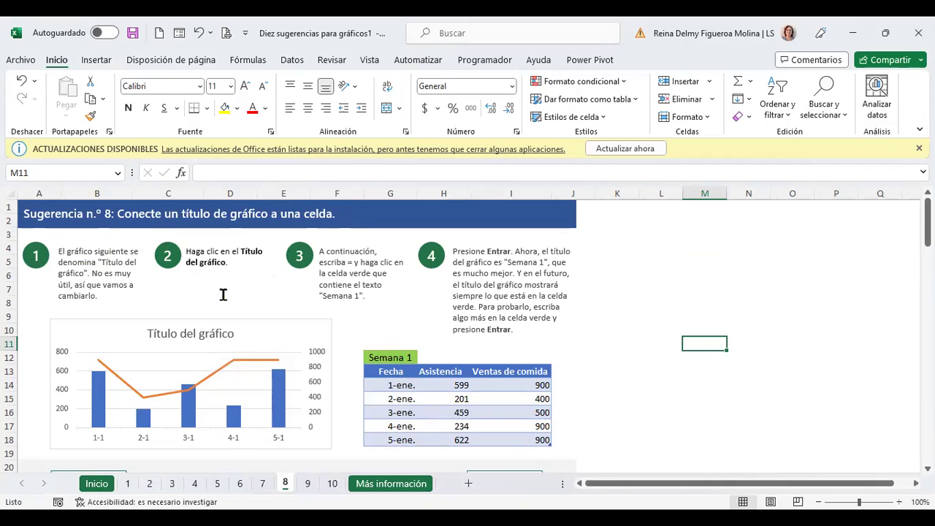
{"action": "left_click", "coordinate": [202, 336]}
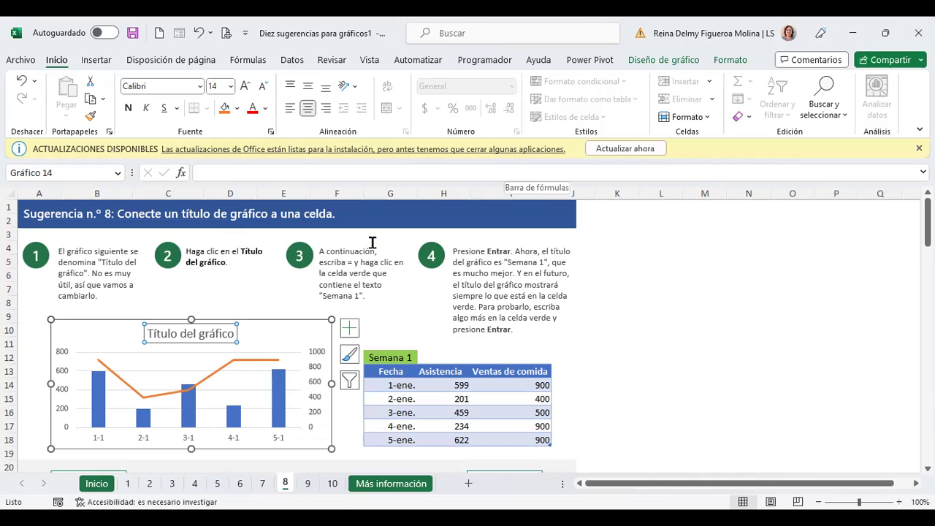
- Link the sheet 8 chart title to cell G12 with the formula =G12
{"action": "type", "text": "="}
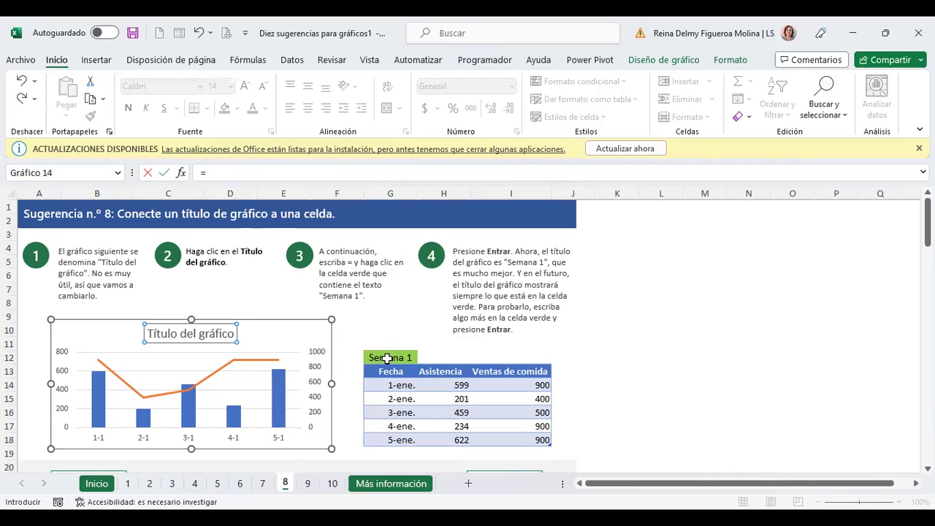
{"action": "left_click", "coordinate": [387, 357]}
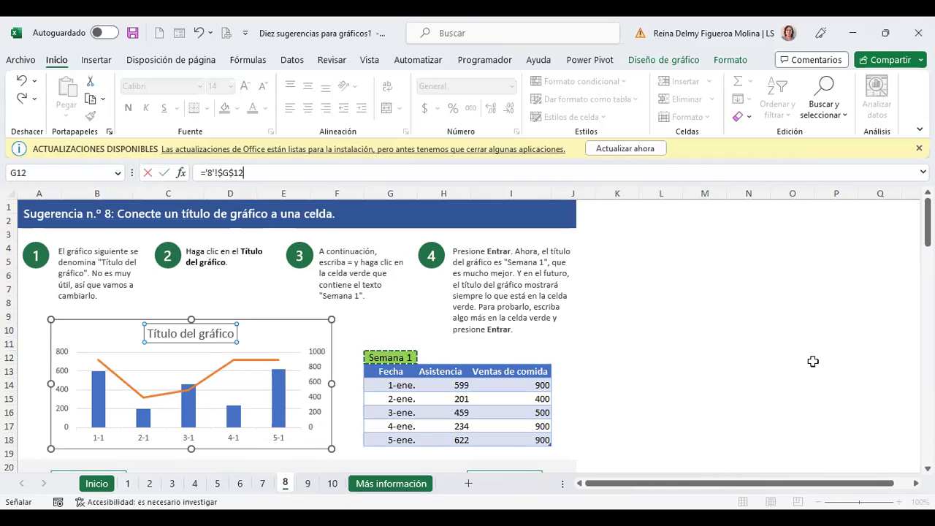
{"action": "key", "text": "Return"}
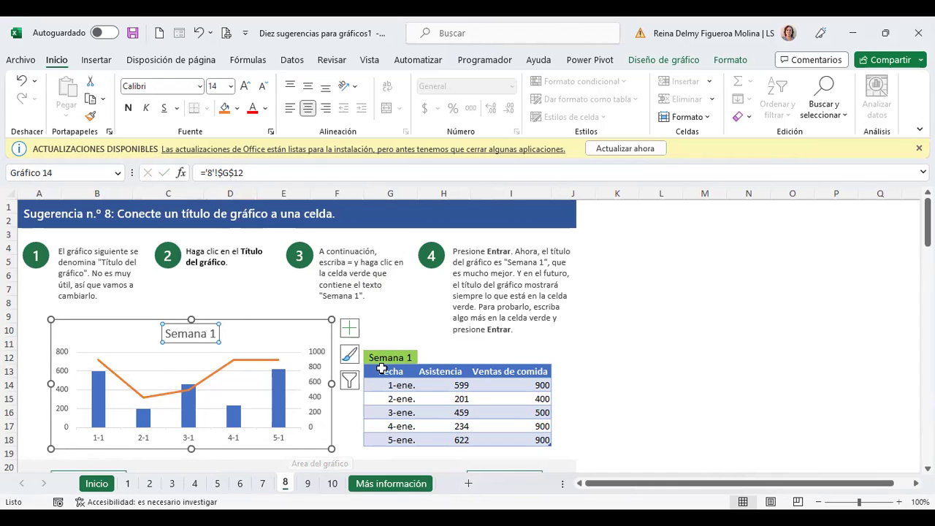
- Change cell G12 from 'Semana 1' to 'Semana 2' so the chart title updates
{"action": "left_click", "coordinate": [391, 358]}
{"action": "key", "text": "Return"}
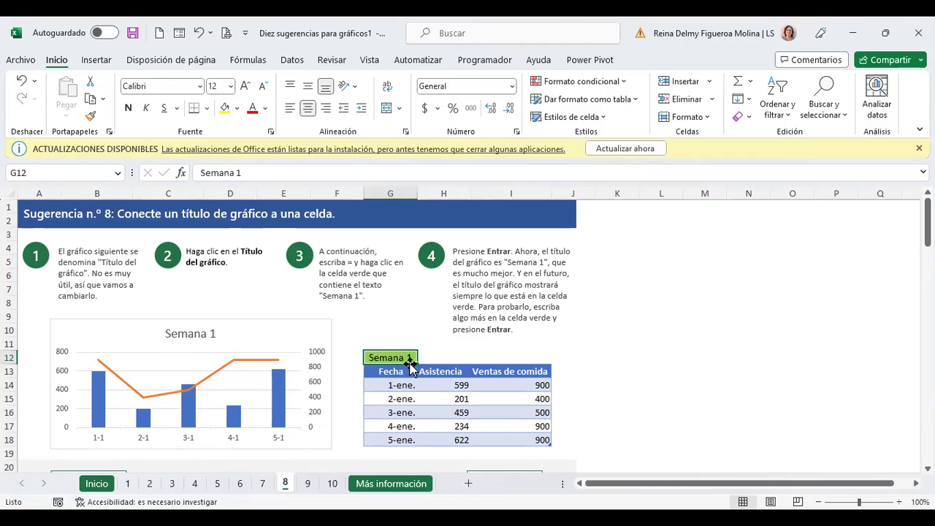
{"action": "left_click", "coordinate": [283, 179]}
{"action": "key", "text": "BackSpace"}
{"action": "key", "text": "BackSpace"}
{"action": "type", "text": "2"}
{"action": "key", "text": "Return"}
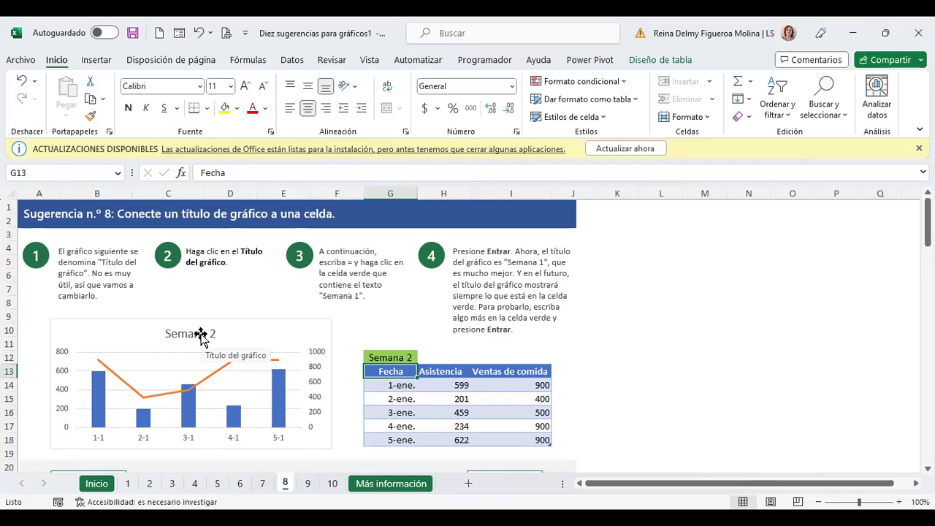
- Go to sheet 9 and look over the Importe amounts, starting with Manzanas 2500
{"action": "left_click", "coordinate": [308, 483]}
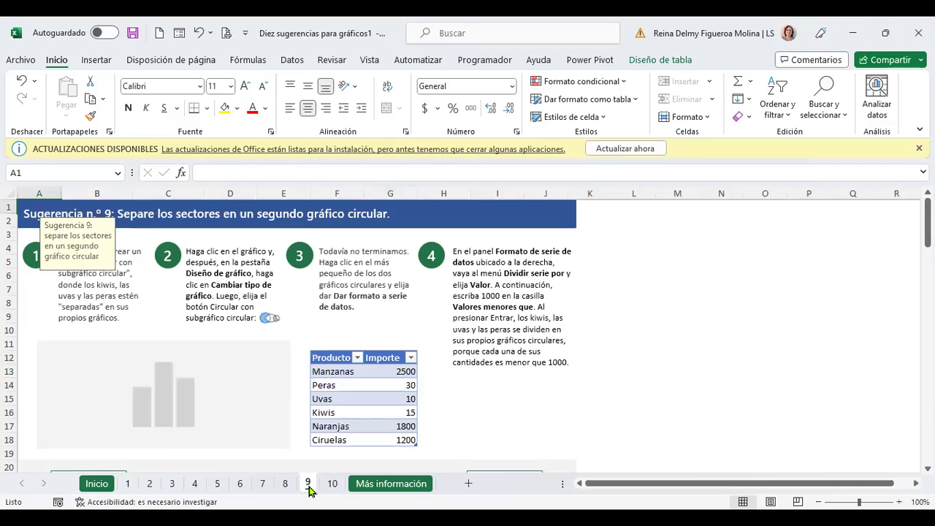
{"action": "left_click", "coordinate": [693, 348]}
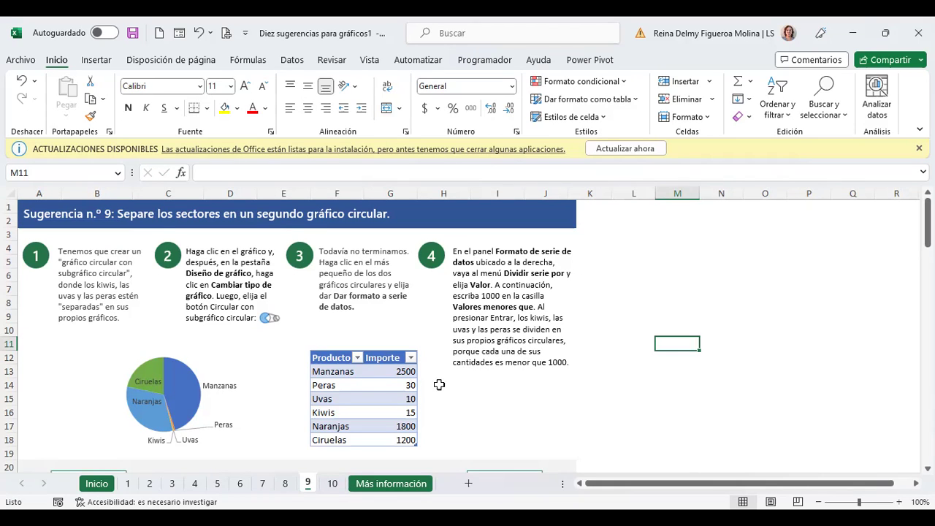
{"action": "left_click", "coordinate": [440, 385]}
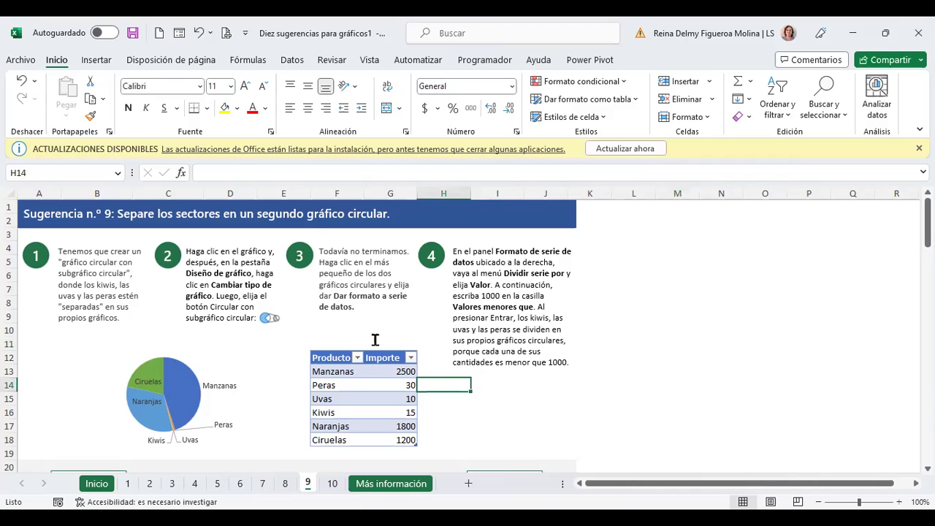
{"action": "left_click", "coordinate": [392, 375]}
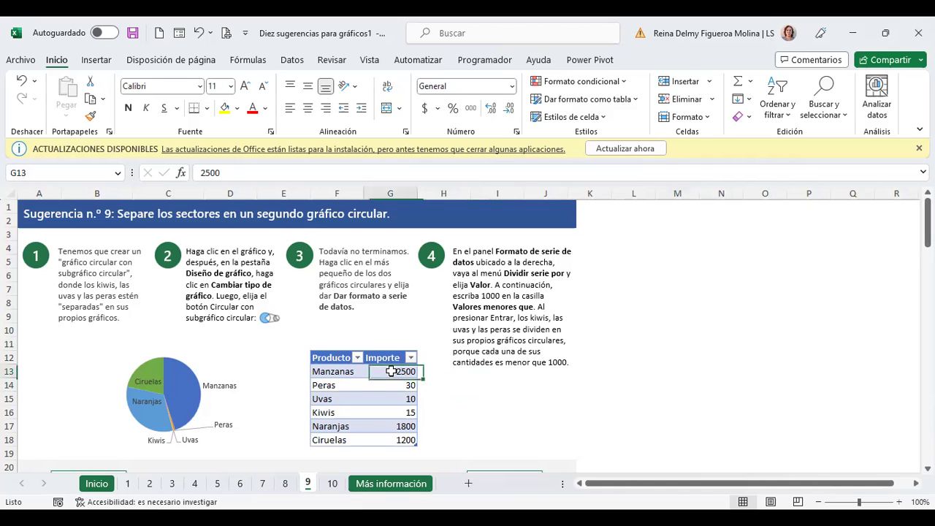
{"action": "left_click", "coordinate": [404, 426]}
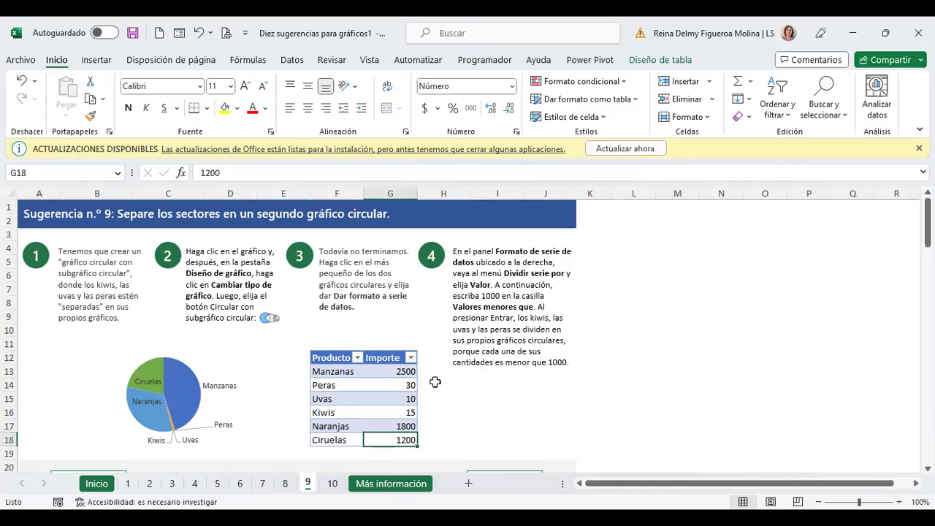
{"action": "left_click_drag", "start_coordinate": [435, 382], "coordinate": [435, 413]}
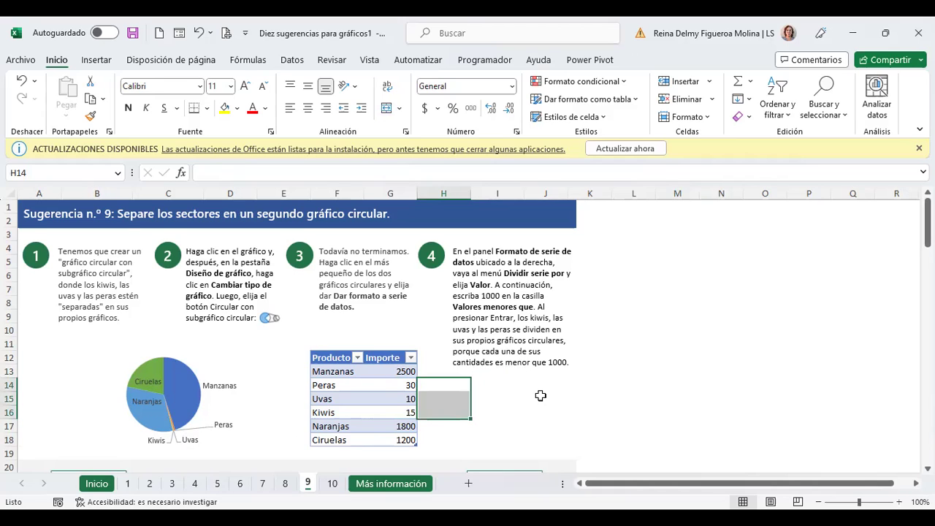
{"action": "left_click", "coordinate": [541, 395]}
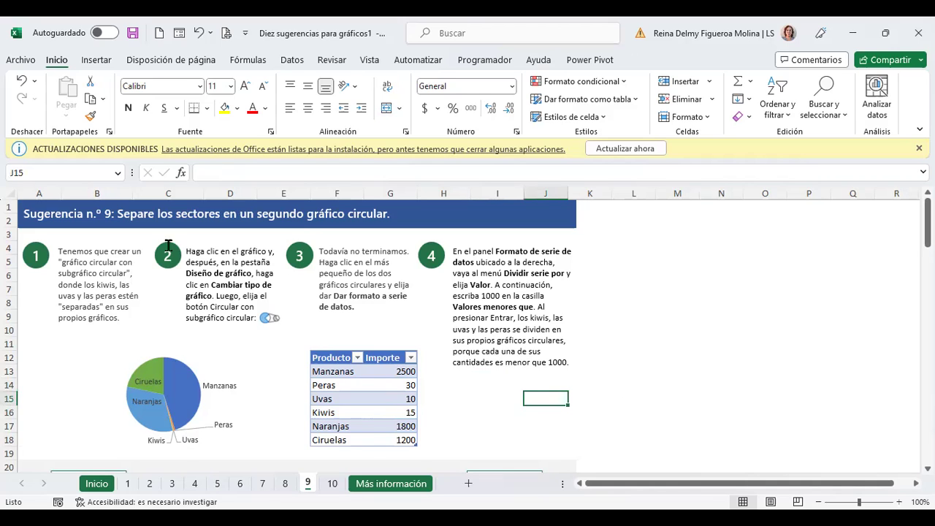
- Change the fruit pie chart's type to Circular con subgráfico circular
{"action": "left_click", "coordinate": [184, 393]}
{"action": "left_click", "coordinate": [670, 62]}
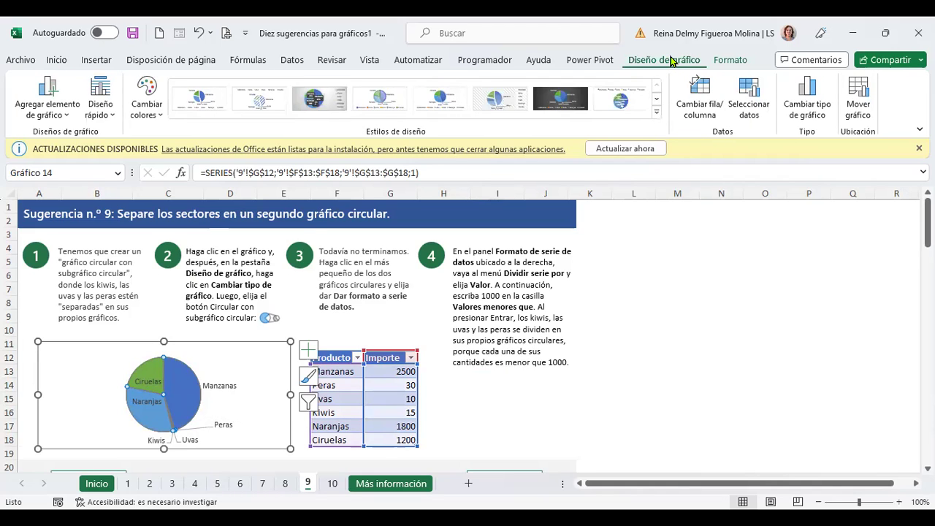
{"action": "left_click", "coordinate": [807, 106]}
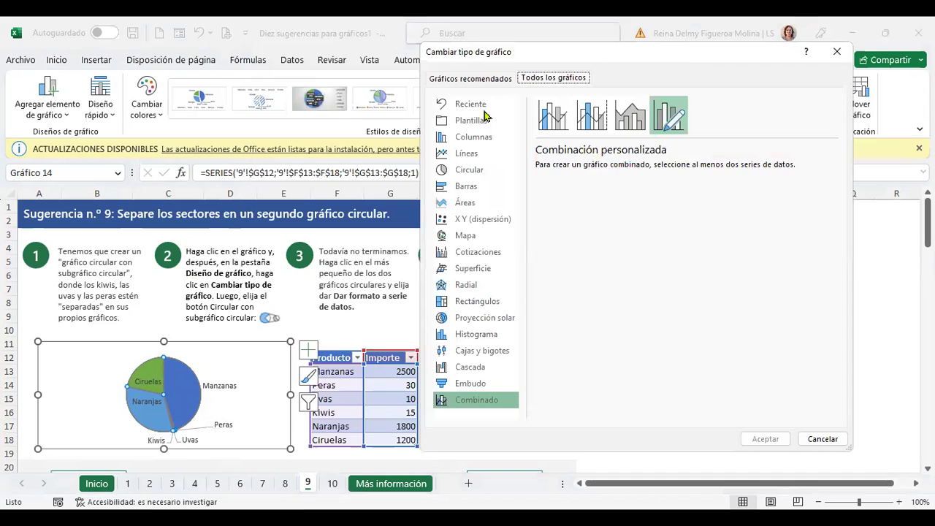
{"action": "left_click", "coordinate": [469, 169]}
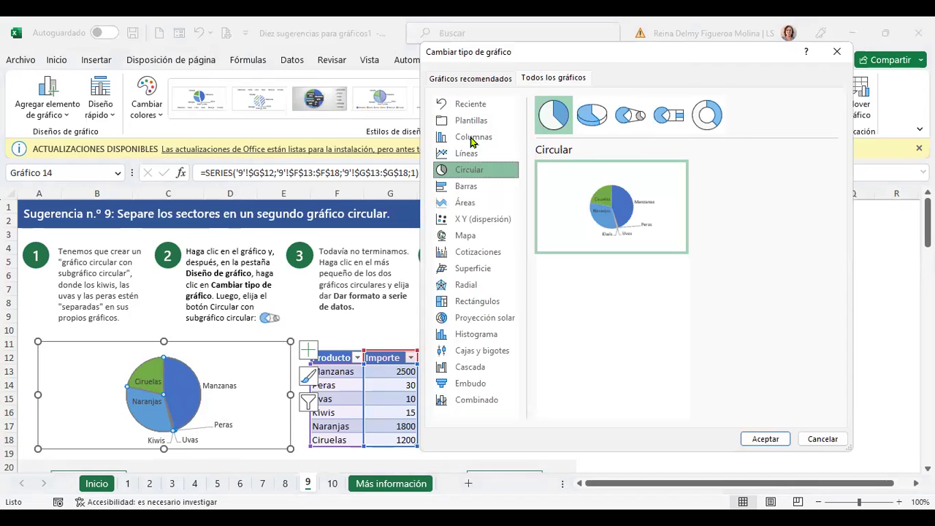
{"action": "left_click", "coordinate": [630, 115]}
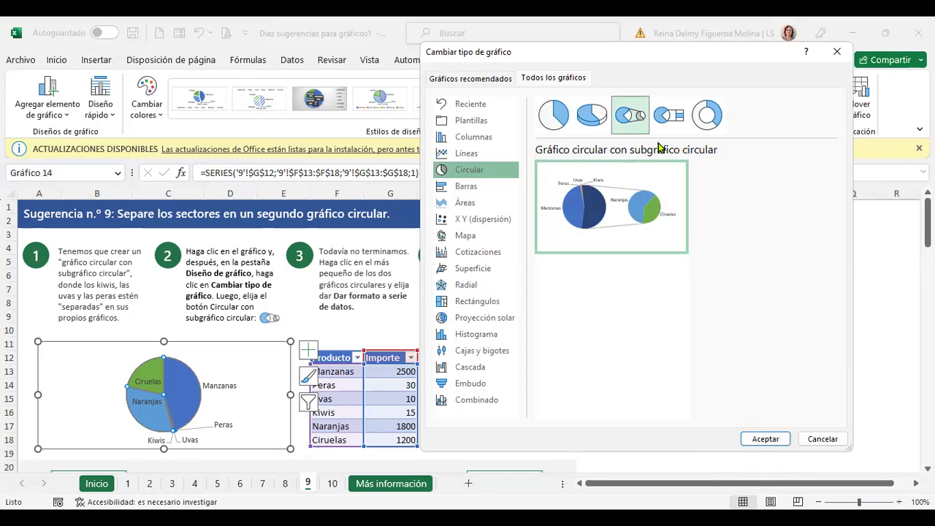
{"action": "left_click", "coordinate": [633, 116]}
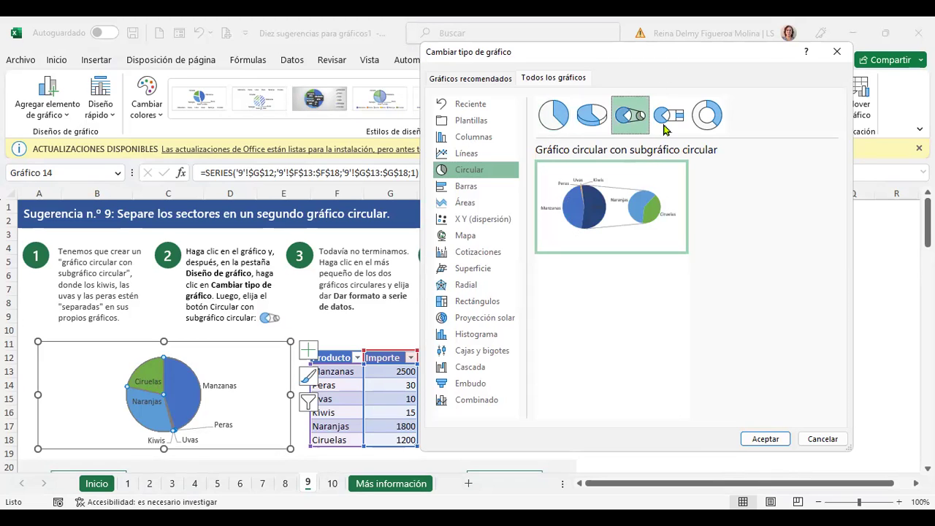
{"action": "left_click", "coordinate": [685, 229]}
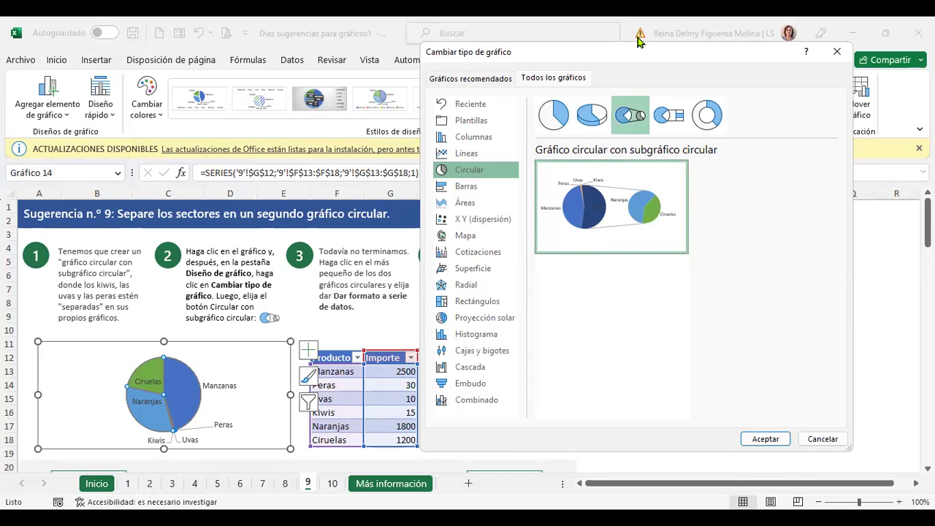
{"action": "left_click", "coordinate": [765, 438]}
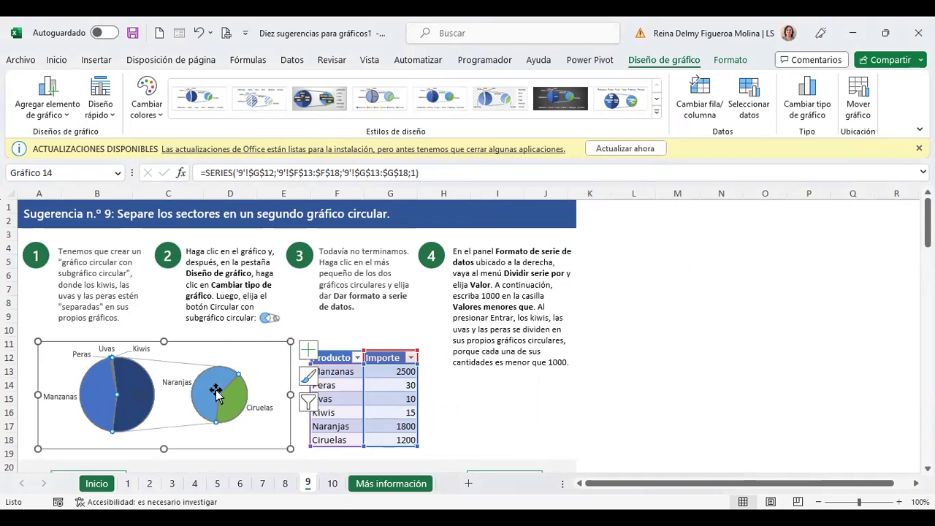
{"action": "mouse_move", "coordinate": [223, 406]}
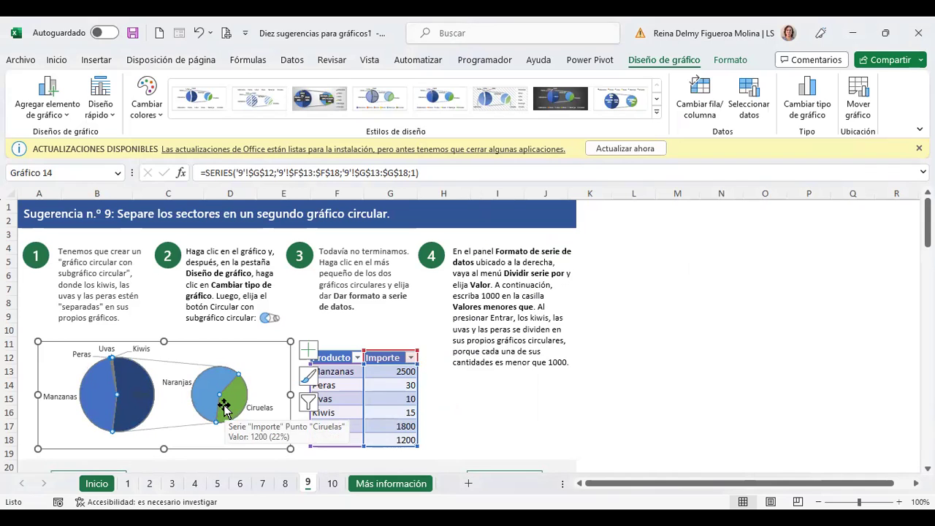
- Open Dar formato a serie de datos for the pie-of-pie series
{"action": "right_click", "coordinate": [226, 410]}
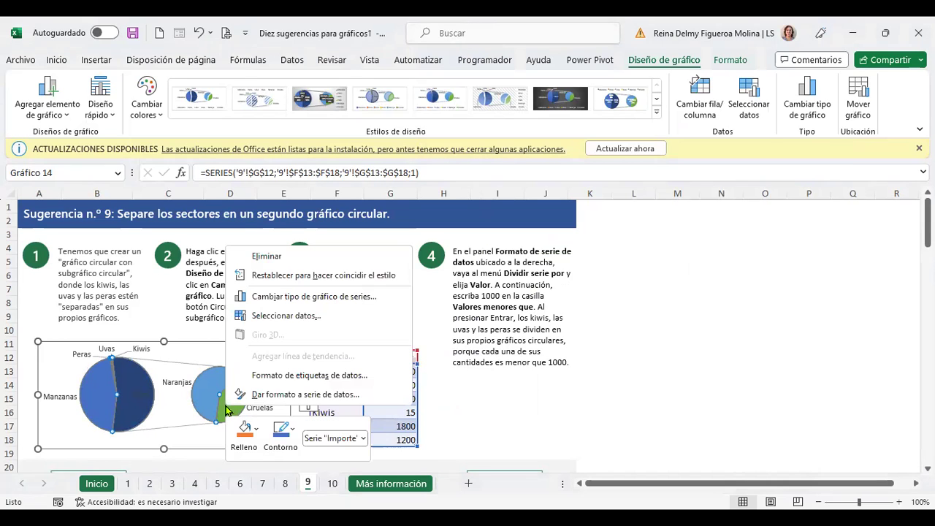
{"action": "left_click", "coordinate": [298, 395]}
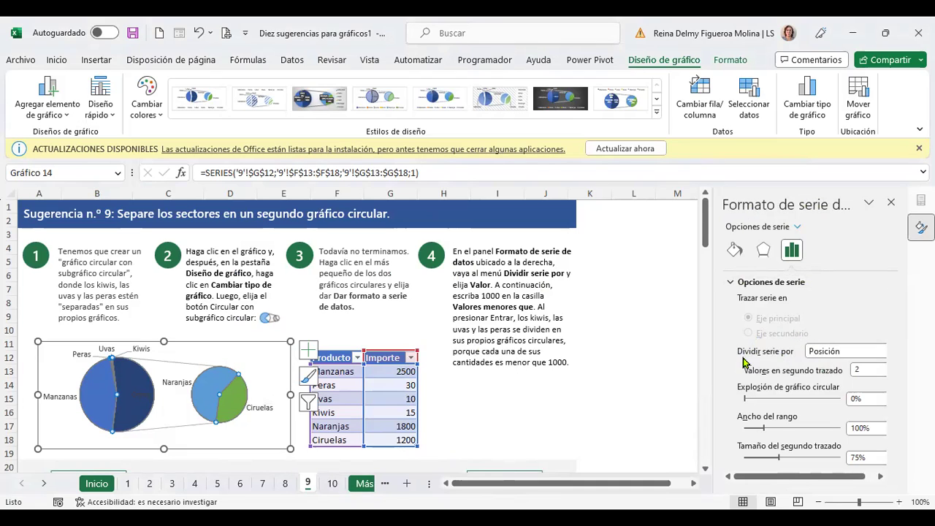
- Split the series by Valor, sending values below 1000 to the second pie
{"action": "scroll", "coordinate": [887, 356], "scroll_direction": "right", "scroll_amount": 1}
{"action": "left_click", "coordinate": [881, 352]}
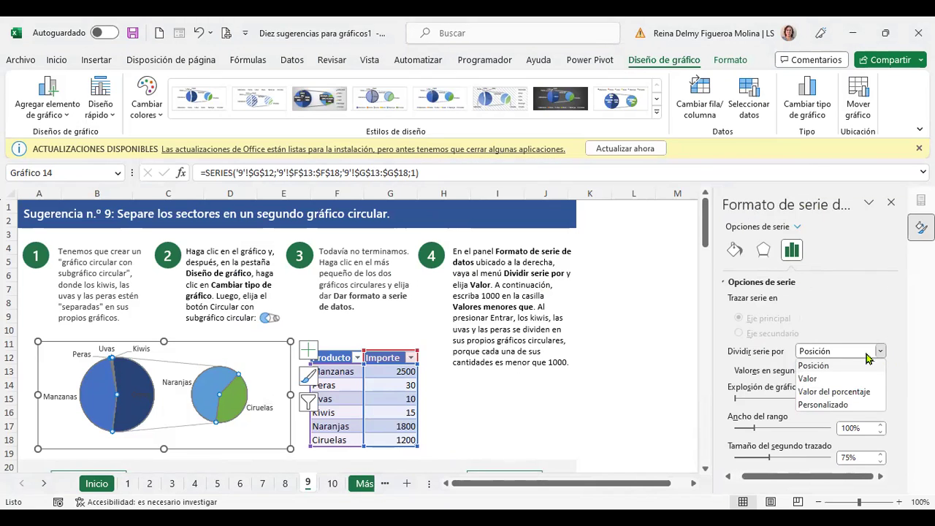
{"action": "left_click", "coordinate": [807, 379]}
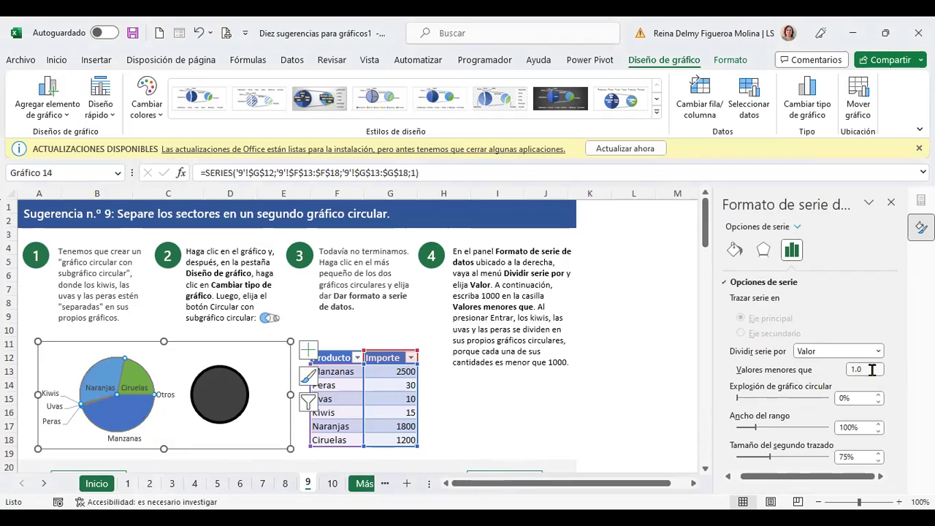
{"action": "left_click_drag", "start_coordinate": [871, 370], "coordinate": [827, 373]}
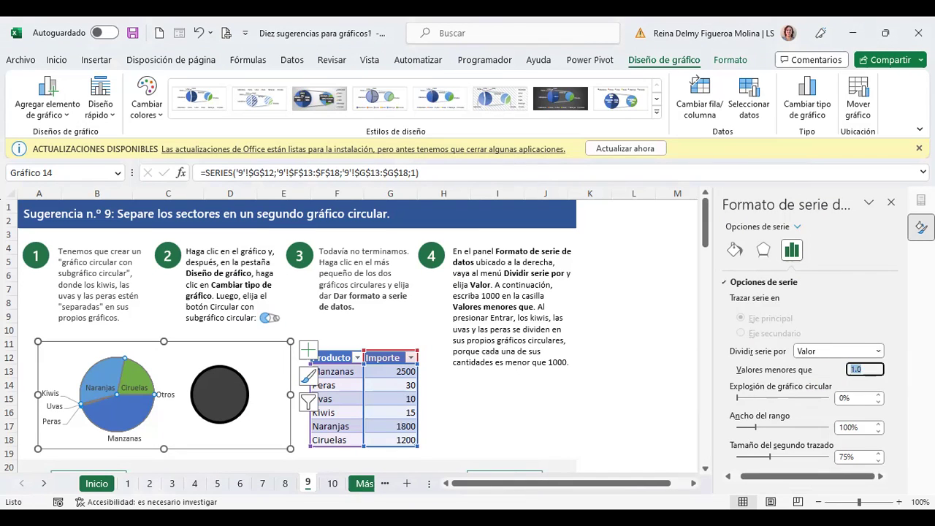
{"action": "type", "text": "1"}
{"action": "key", "text": "Return"}
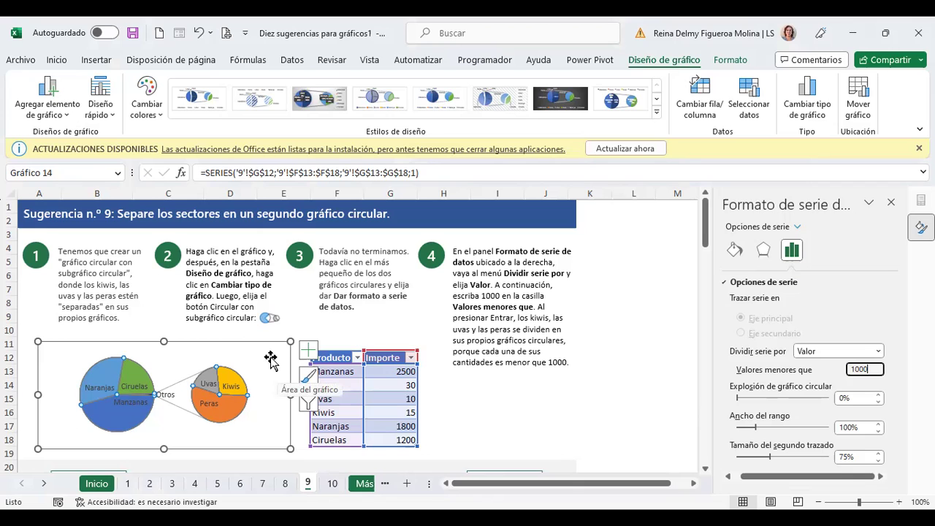
{"action": "left_click", "coordinate": [474, 410]}
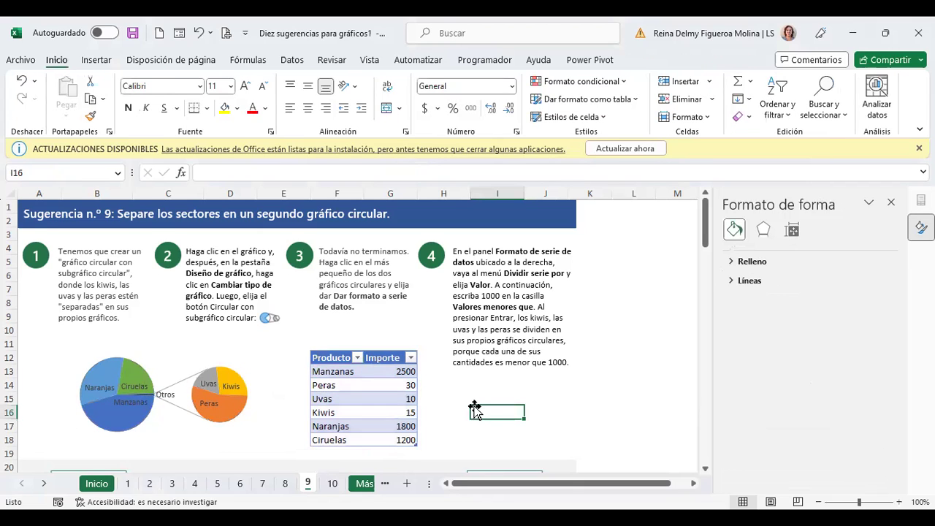
- Go to sheet 10 with the Sugerencia n.º 10 line chart and dismiss its pop-up
{"action": "left_click", "coordinate": [332, 485]}
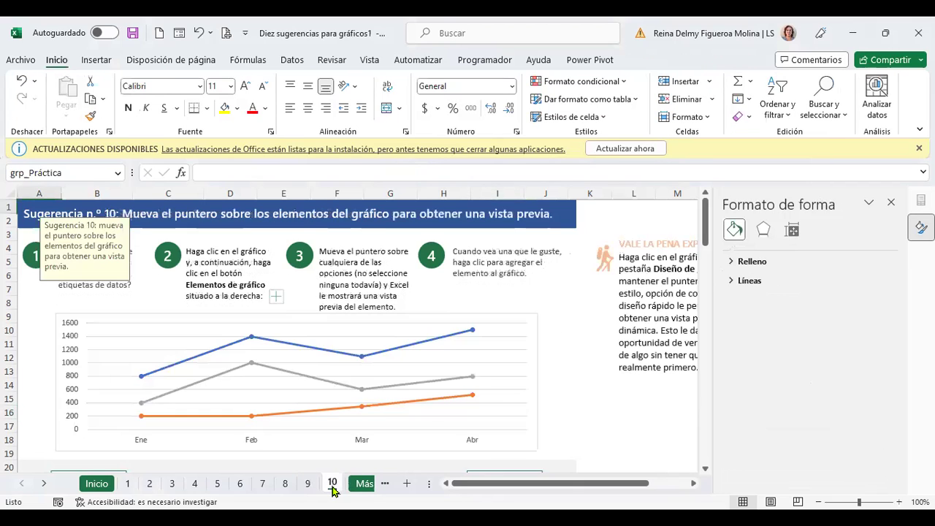
{"action": "left_click", "coordinate": [612, 398]}
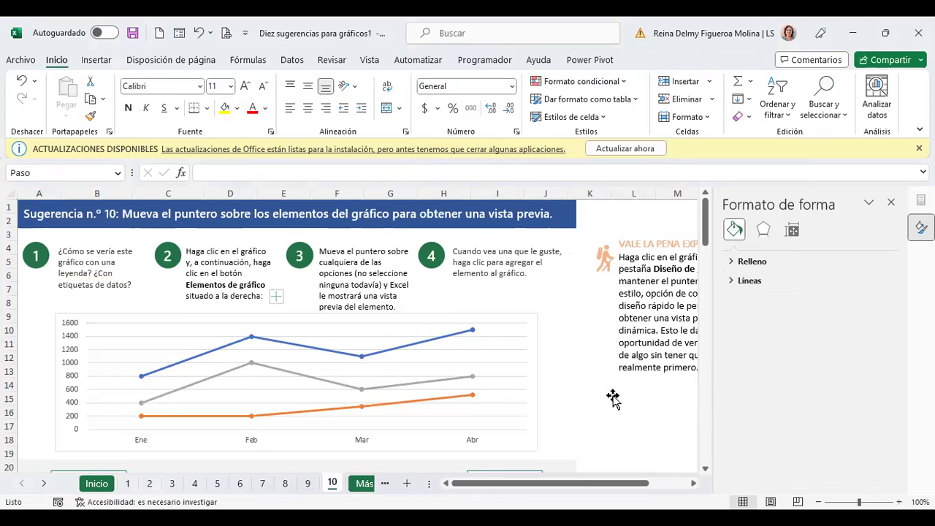
{"action": "left_click", "coordinate": [560, 409]}
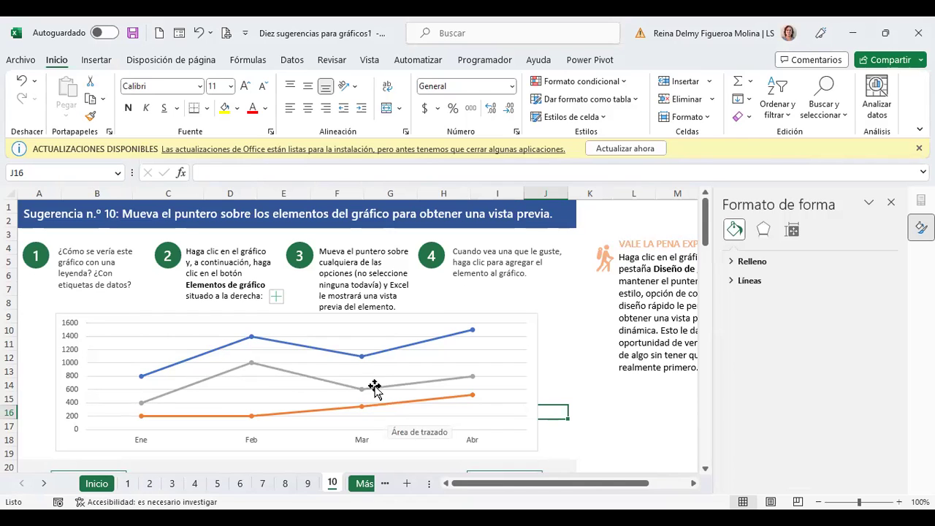
- Add Etiquetas de datos to every point of the sheet 10 line chart
{"action": "left_click", "coordinate": [367, 349]}
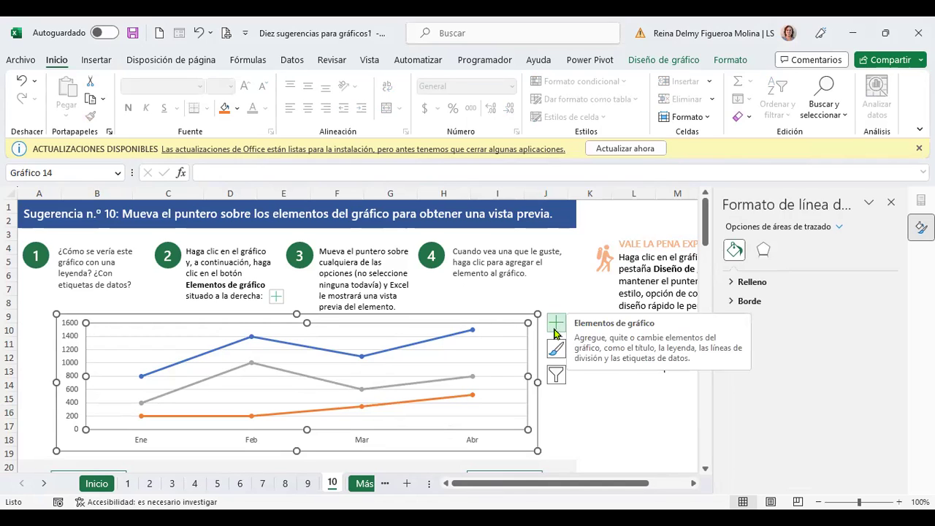
{"action": "left_click", "coordinate": [556, 333]}
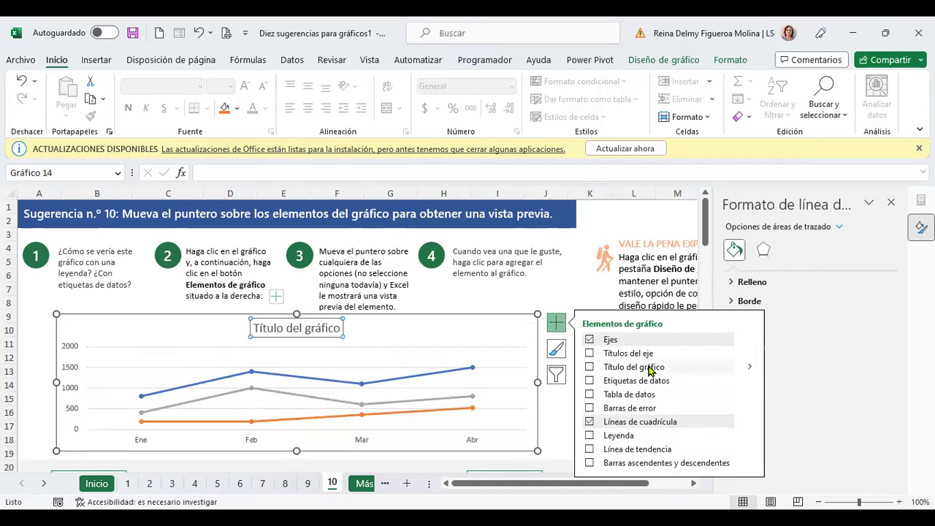
{"action": "left_click", "coordinate": [659, 384]}
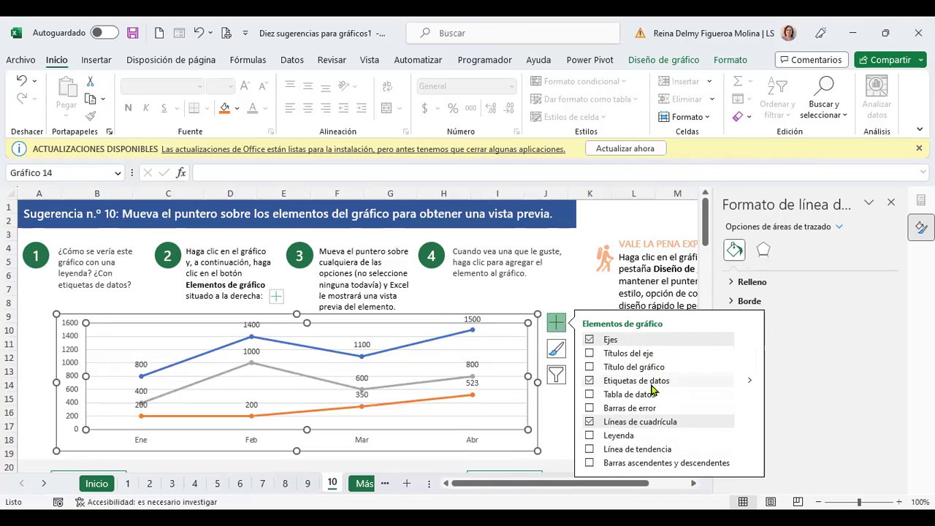
{"action": "left_click", "coordinate": [601, 221]}
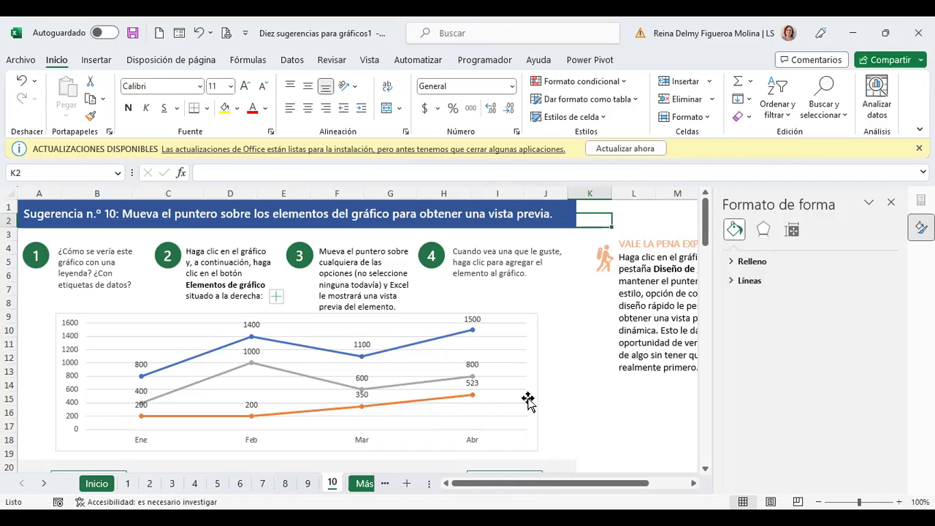
{"action": "left_click", "coordinate": [578, 324]}
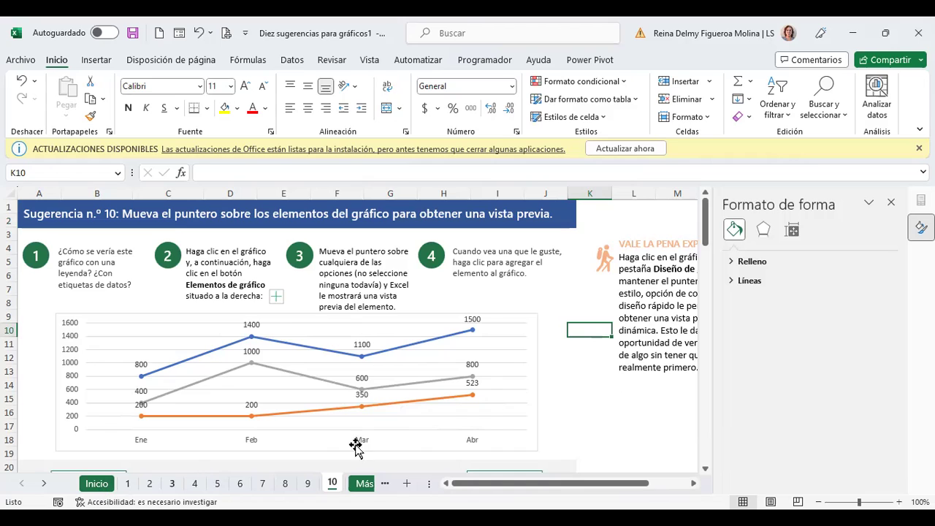
{"action": "left_click", "coordinate": [599, 425]}
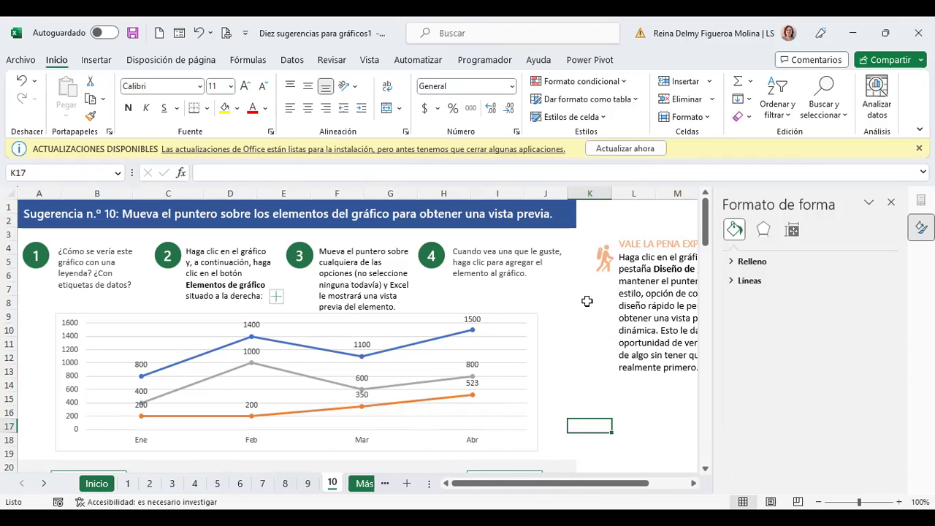
{"action": "left_click", "coordinate": [644, 400]}
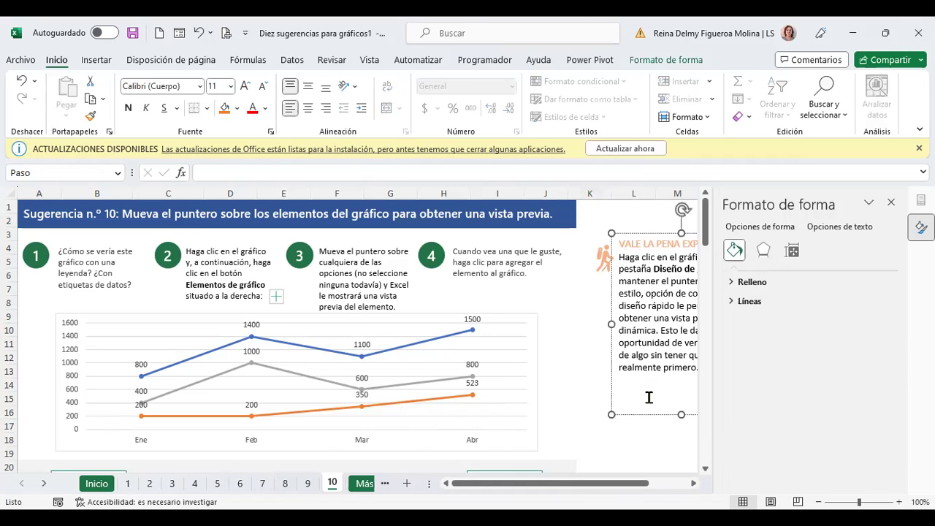
{"action": "left_click", "coordinate": [607, 431]}
{"action": "left_click", "coordinate": [608, 449]}
{"action": "key", "text": "Up"}
{"action": "key", "text": "Up"}
{"action": "key", "text": "Up"}
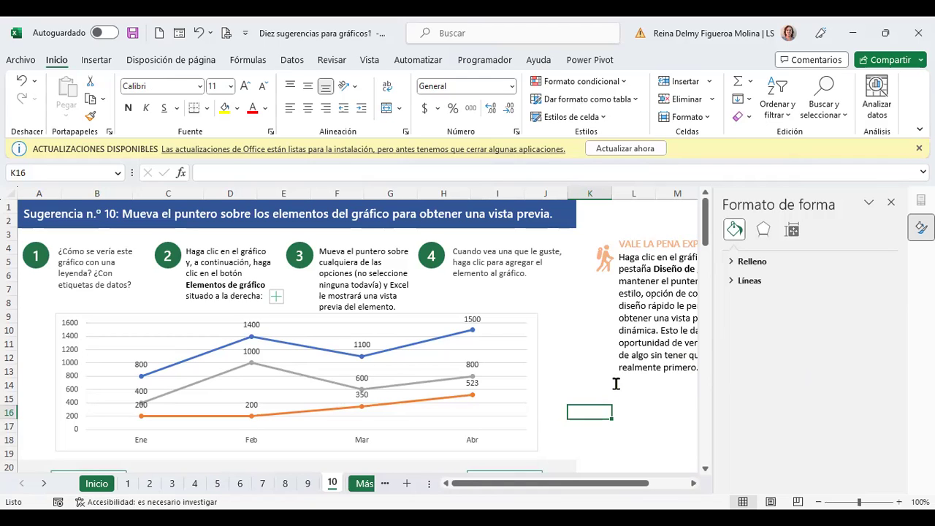
{"action": "left_click", "coordinate": [643, 402]}
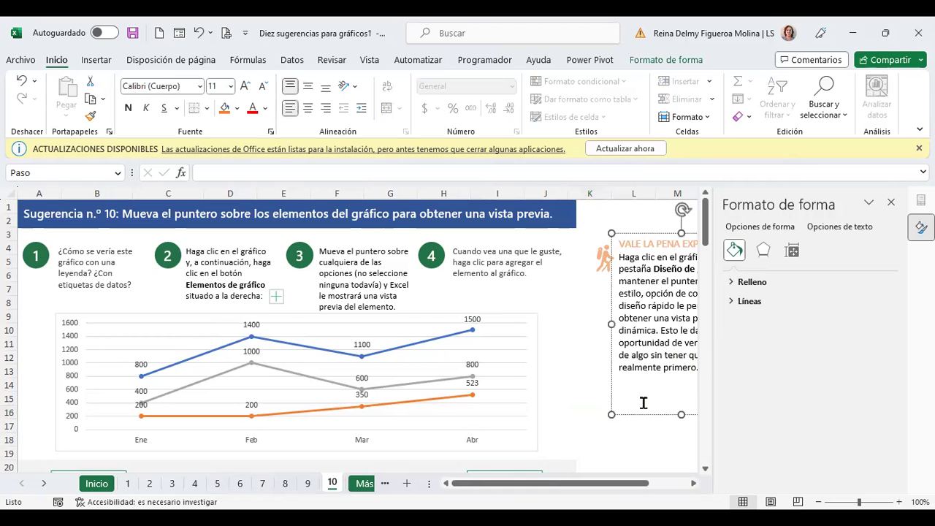
{"action": "left_click", "coordinate": [597, 444]}
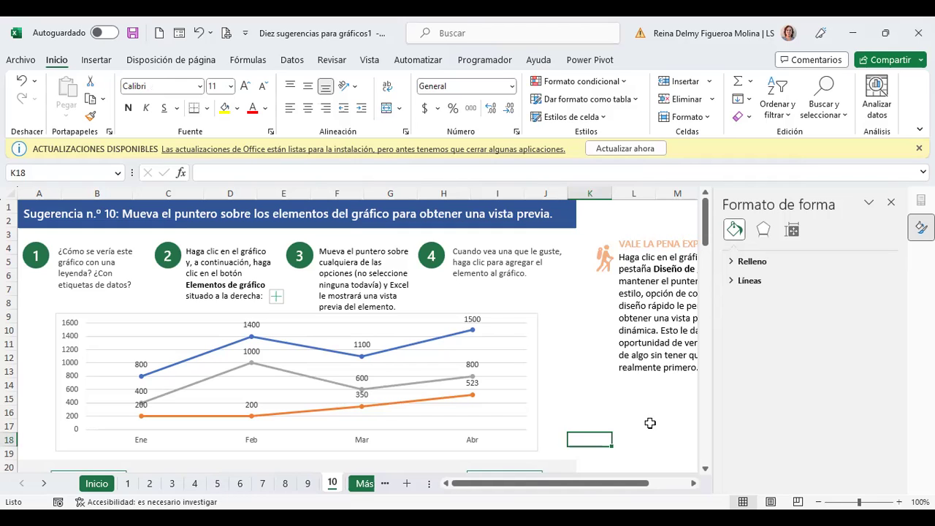
{"action": "left_click", "coordinate": [648, 423]}
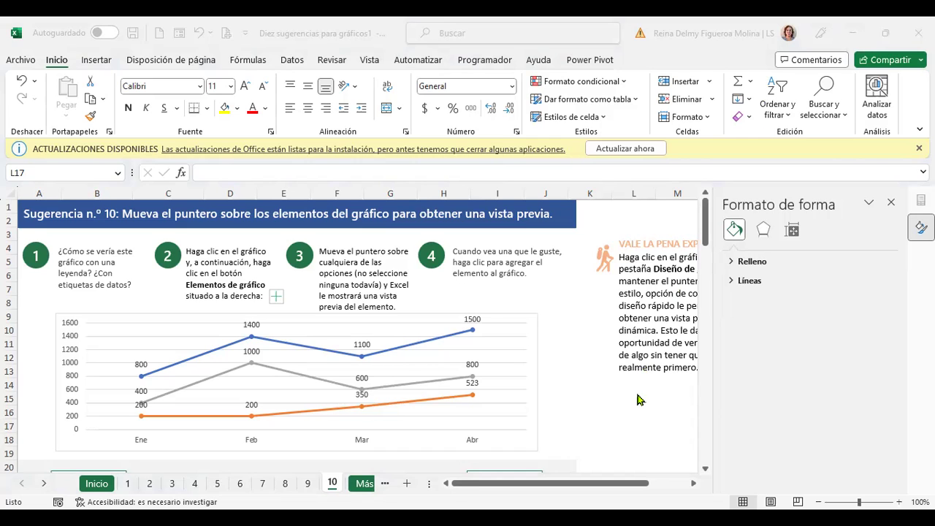
{"action": "key", "text": "Up"}
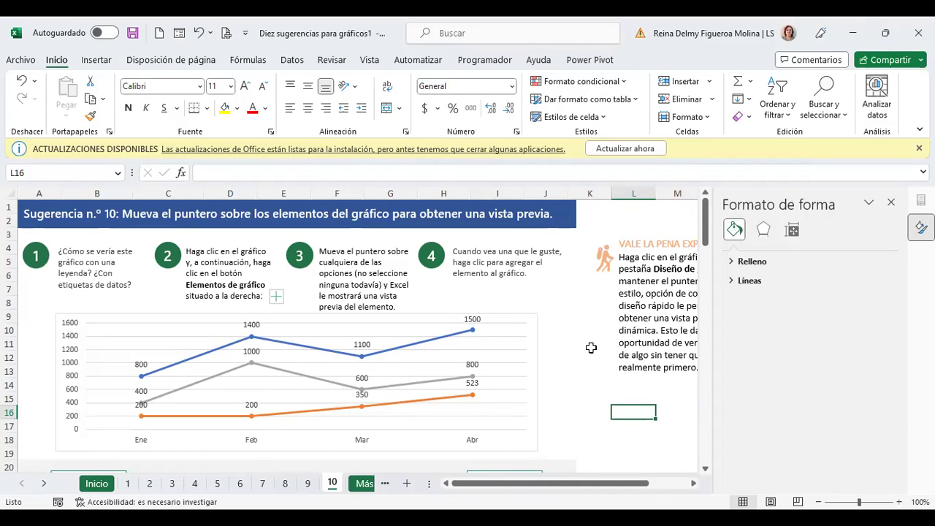
{"action": "left_click", "coordinate": [501, 38]}
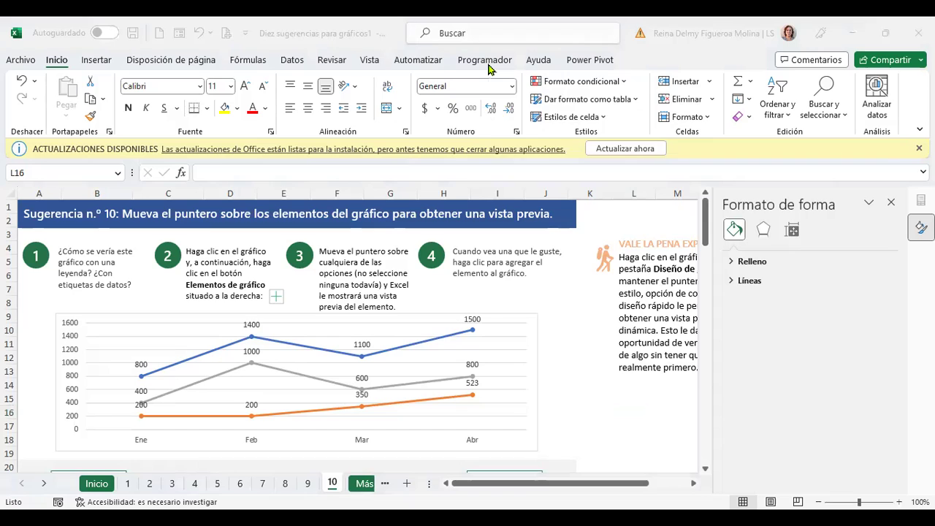